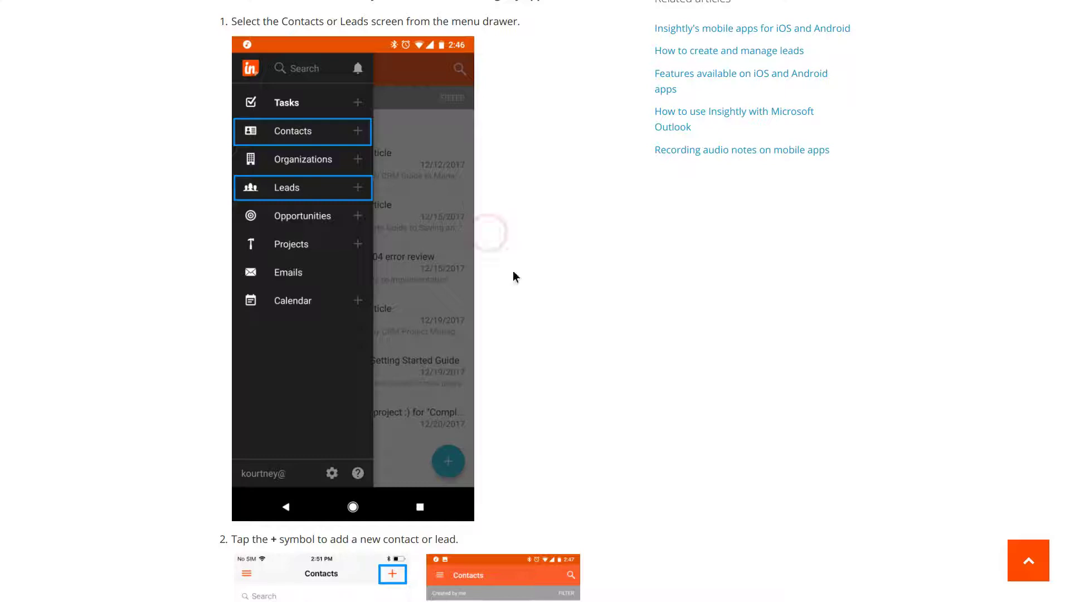
- Read the Insightly help article on scanning business cards, from selecting contacts or leads to adding tags and background information
{"action": "scroll", "coordinate": [520, 285], "scroll_direction": "down", "scroll_amount": 5}
{"action": "scroll", "coordinate": [520, 286], "scroll_direction": "down", "scroll_amount": 7}
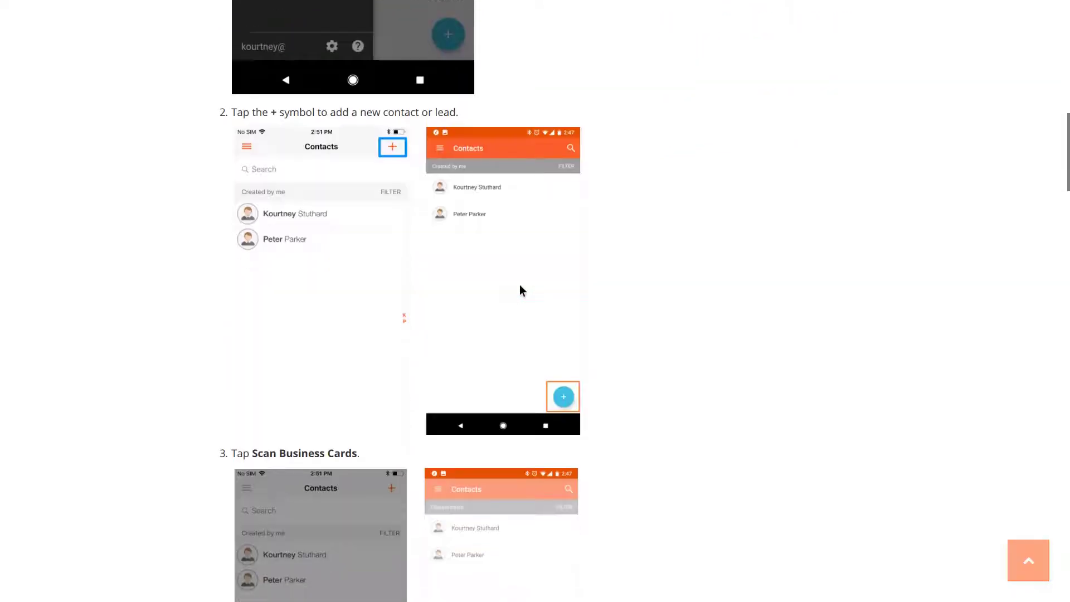
{"action": "scroll", "coordinate": [521, 289], "scroll_direction": "down", "scroll_amount": 2}
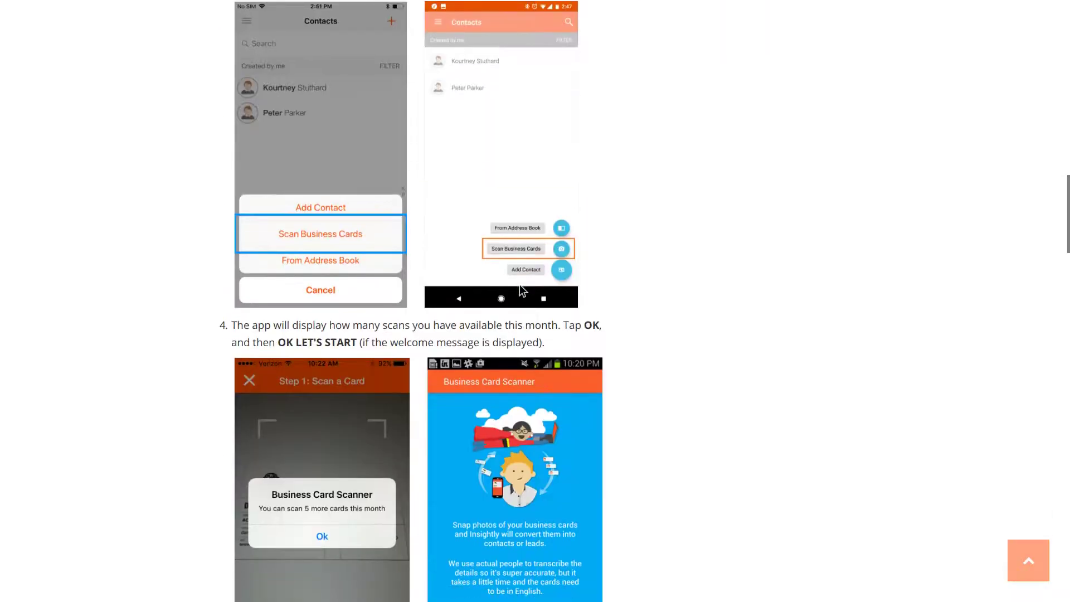
{"action": "scroll", "coordinate": [521, 287], "scroll_direction": "down", "scroll_amount": 3}
{"action": "left_click", "coordinate": [422, 308]}
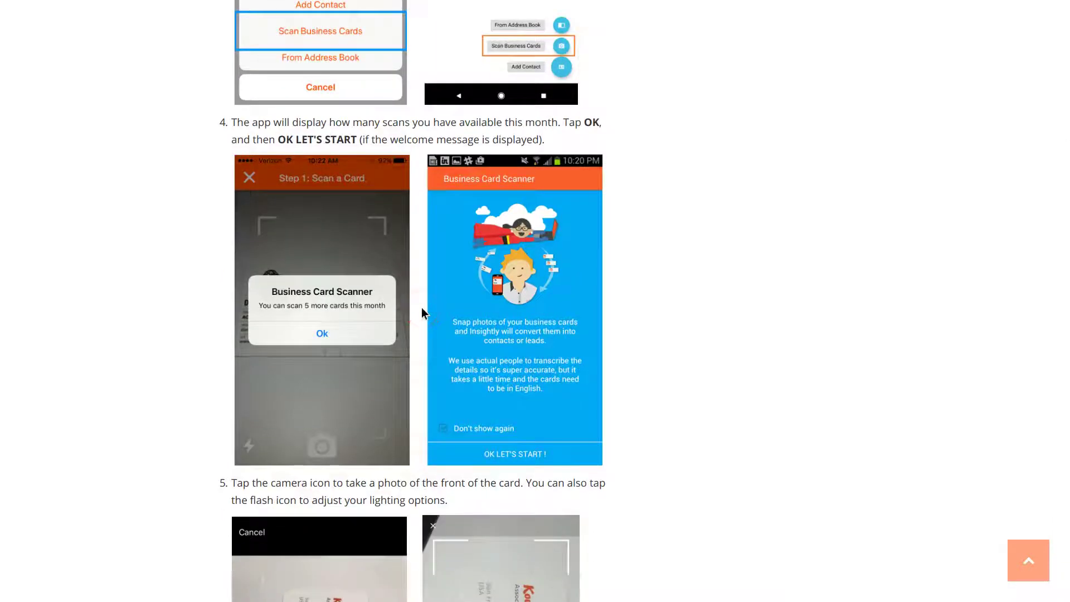
{"action": "scroll", "coordinate": [422, 308], "scroll_direction": "down", "scroll_amount": 1}
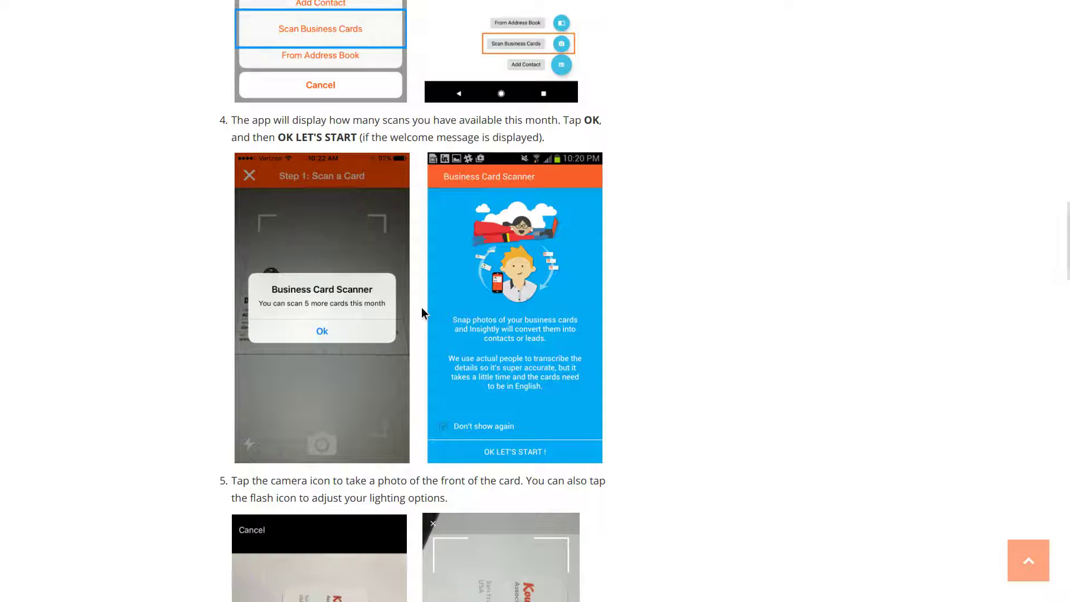
{"action": "scroll", "coordinate": [422, 309], "scroll_direction": "down", "scroll_amount": 2}
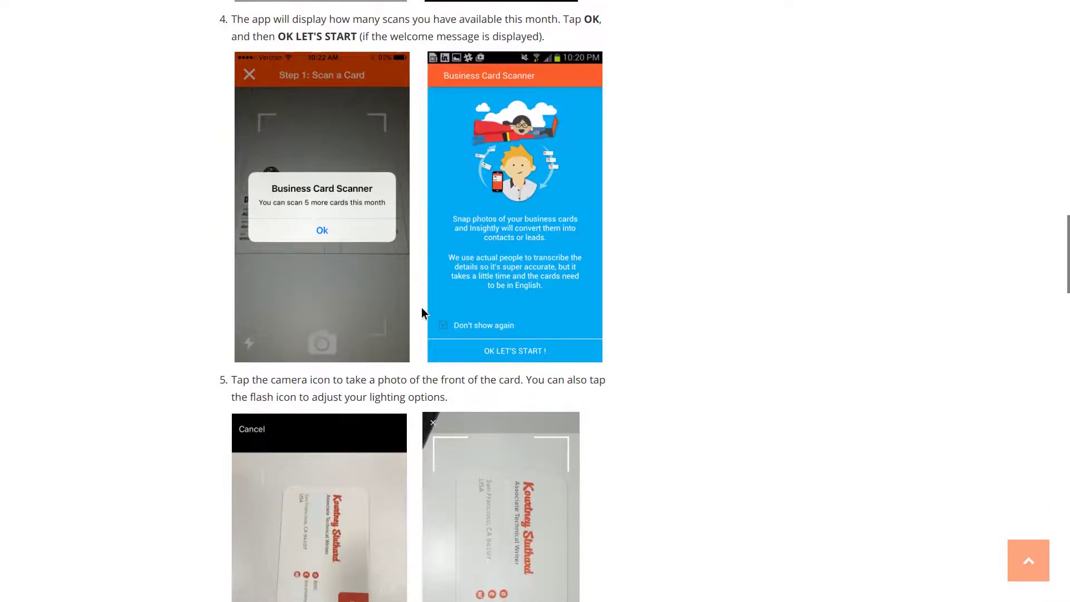
{"action": "scroll", "coordinate": [421, 307], "scroll_direction": "down", "scroll_amount": 6}
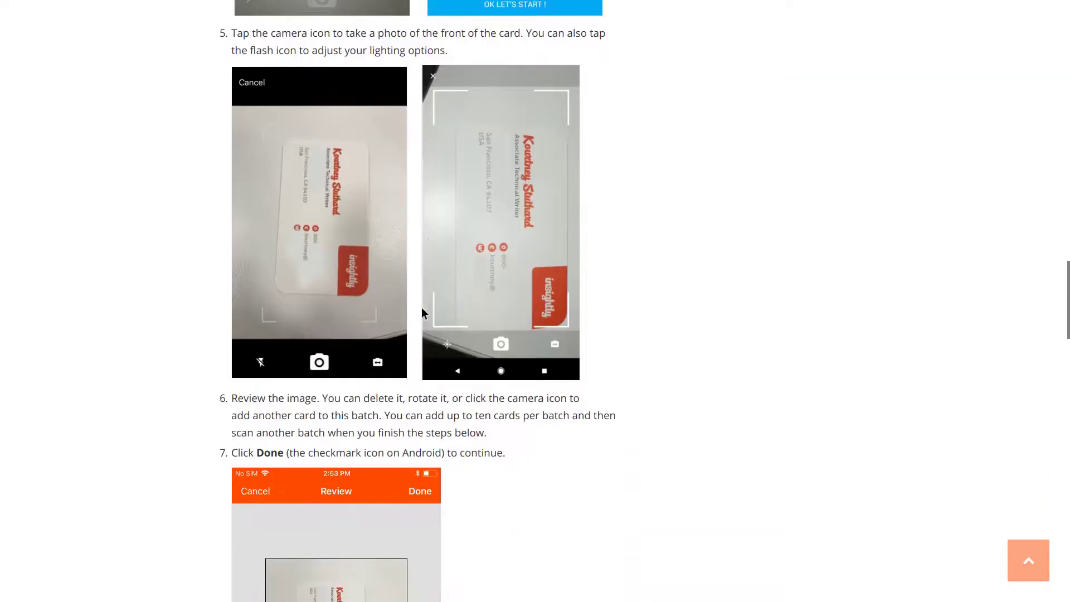
{"action": "scroll", "coordinate": [422, 308], "scroll_direction": "down", "scroll_amount": 8}
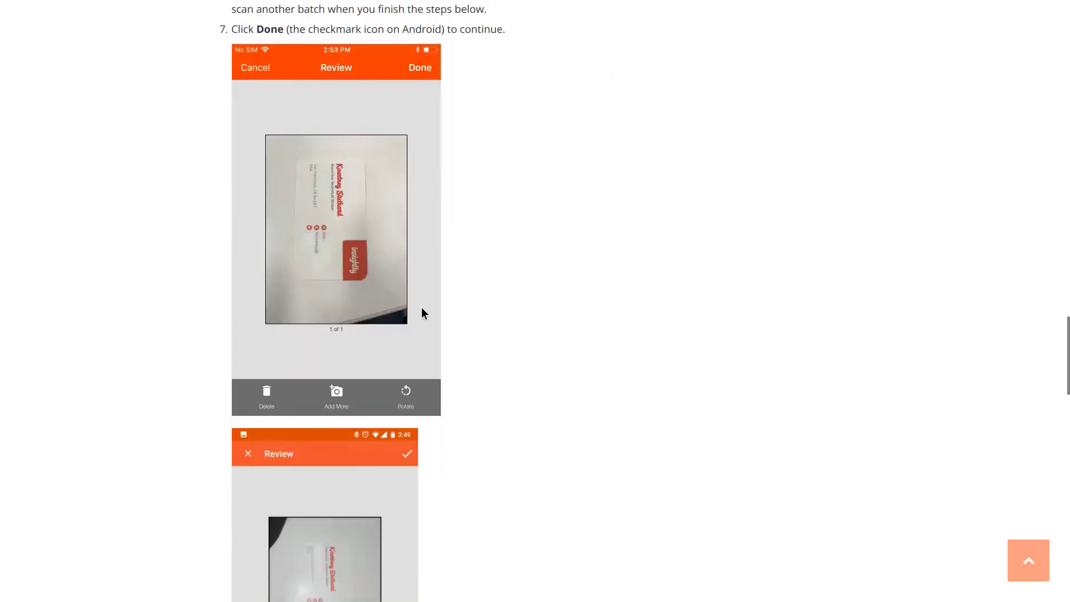
{"action": "scroll", "coordinate": [422, 308], "scroll_direction": "down", "scroll_amount": 9}
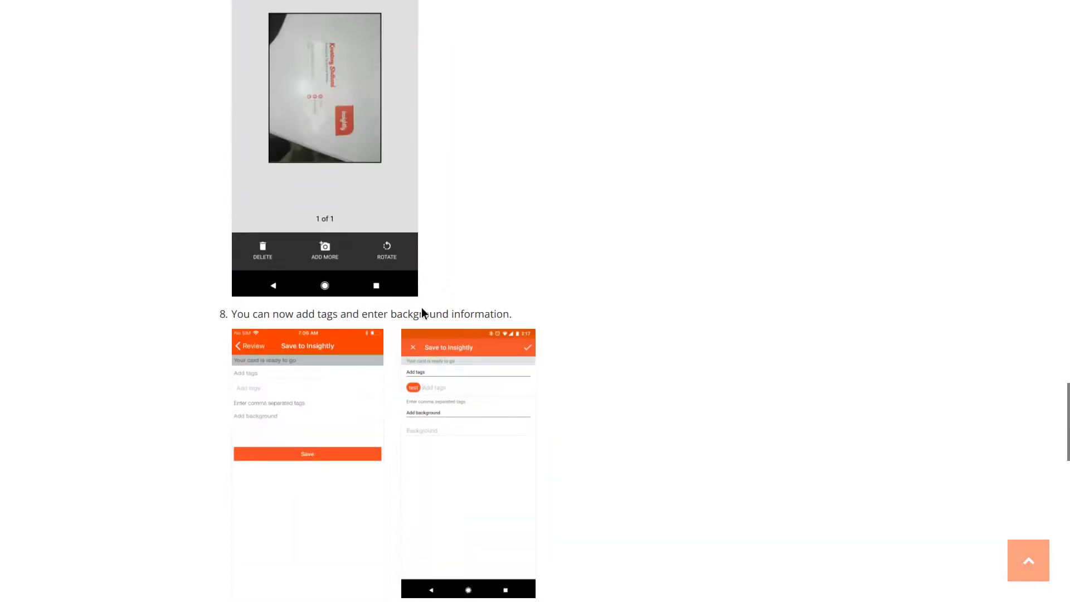
{"action": "scroll", "coordinate": [421, 312], "scroll_direction": "down", "scroll_amount": 1}
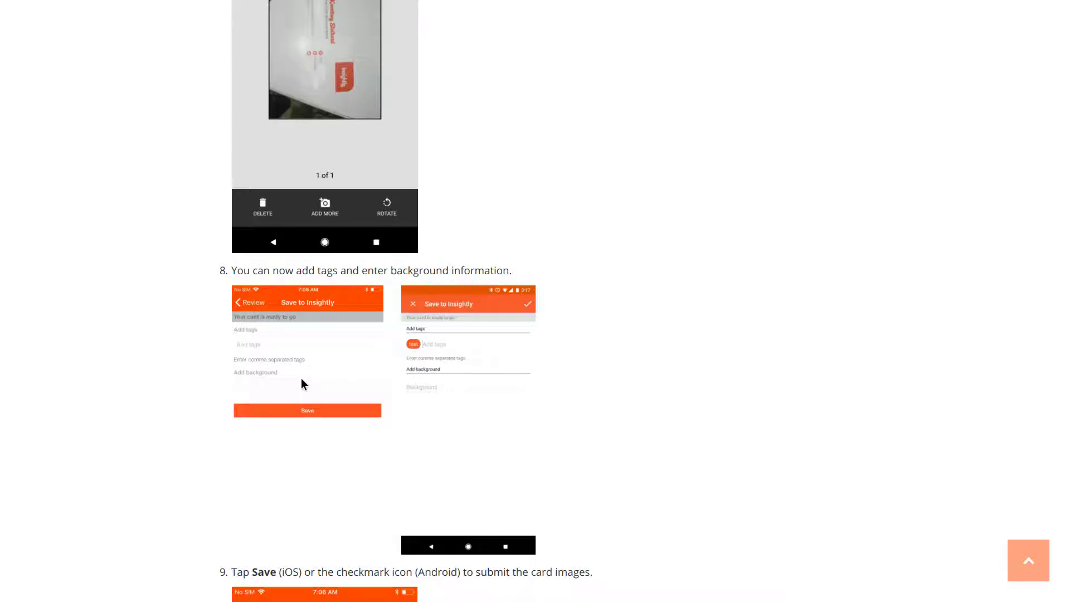
{"action": "left_click", "coordinate": [245, 386]}
- Switch to Google Calendar and review the details of the January 23 Hard Rock Cafe meeting and the January 21 call task
{"action": "mouse_move", "coordinate": [251, 2]}
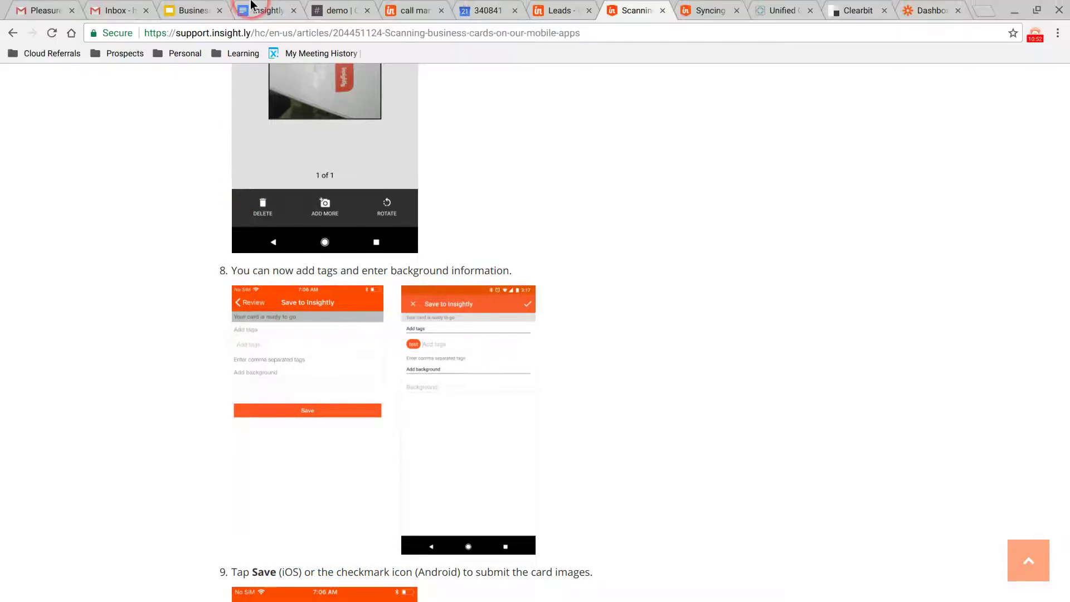
{"action": "left_click", "coordinate": [468, 8]}
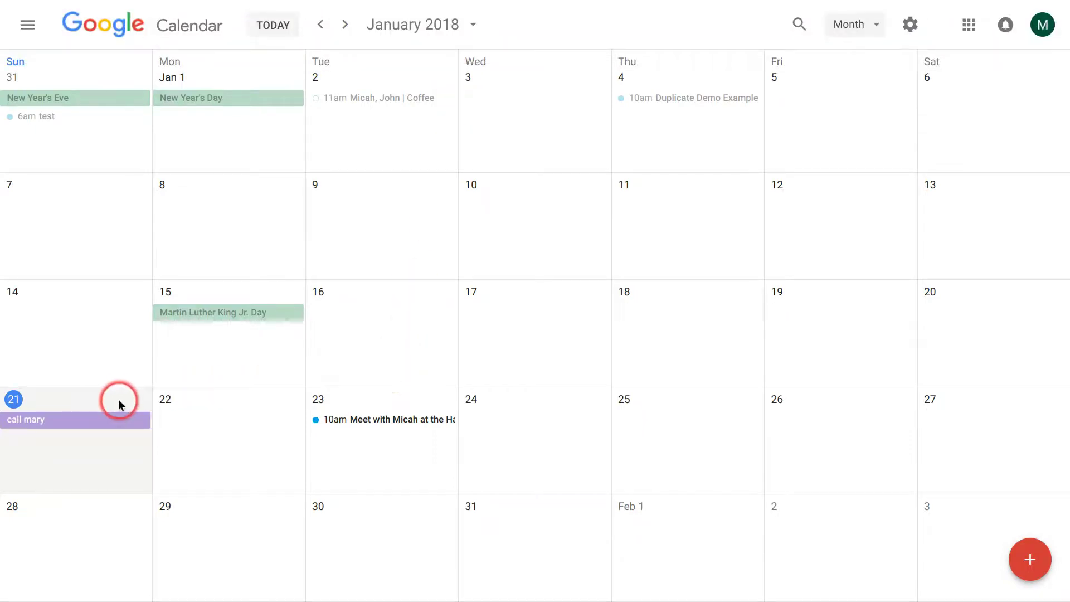
{"action": "left_click", "coordinate": [347, 419]}
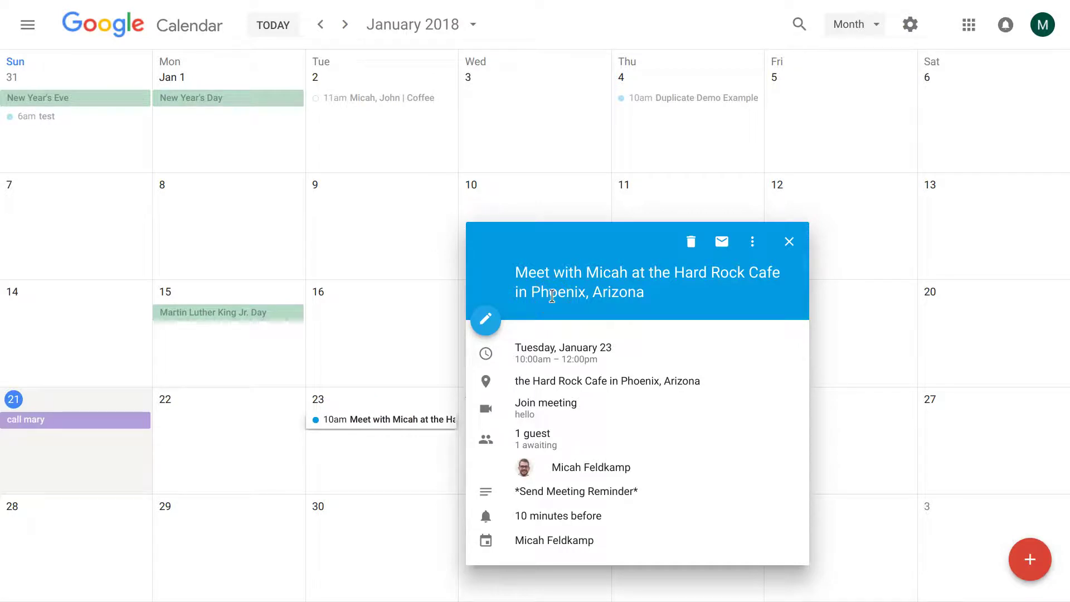
{"action": "left_click", "coordinate": [611, 299]}
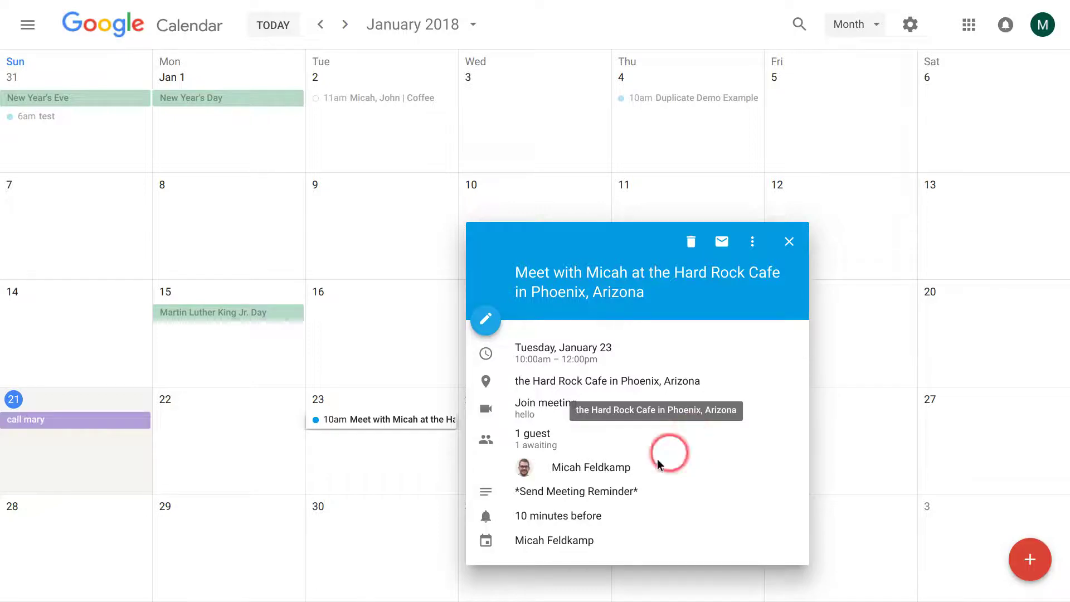
{"action": "mouse_move", "coordinate": [623, 467]}
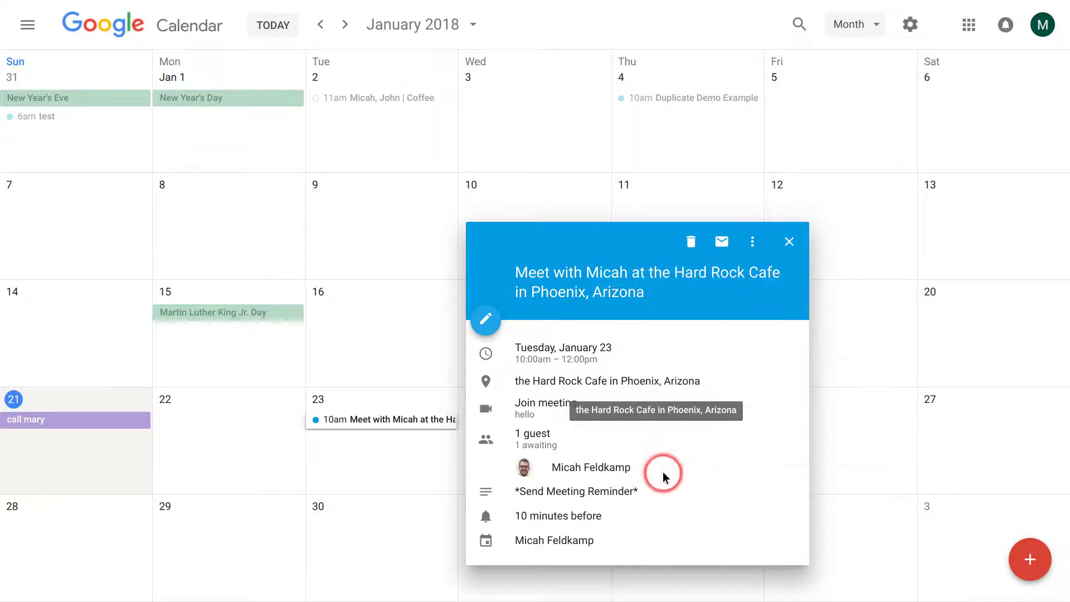
{"action": "left_click", "coordinate": [790, 243]}
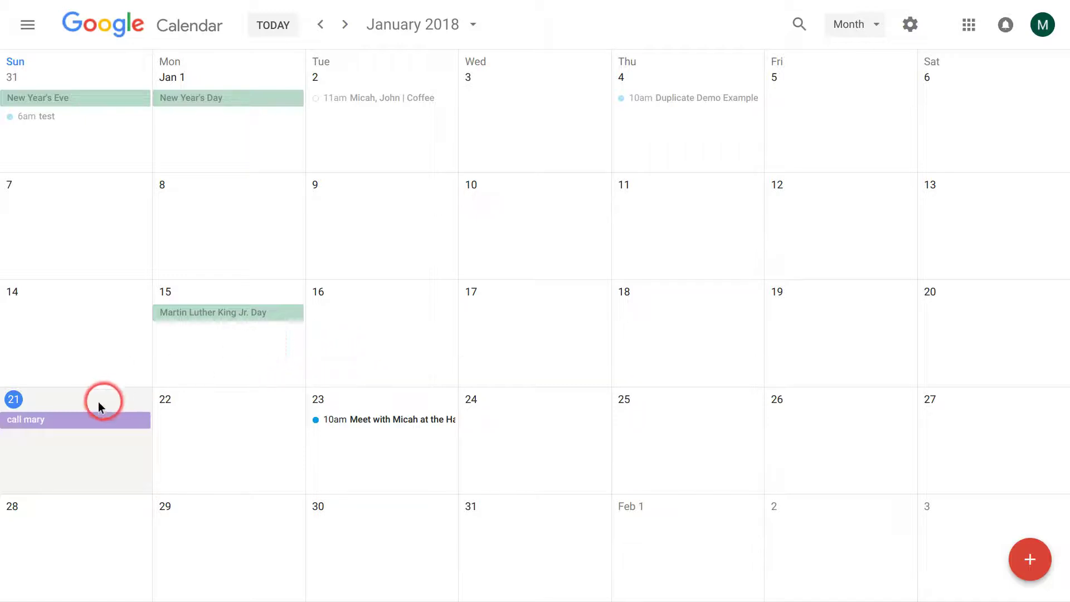
{"action": "left_click", "coordinate": [85, 421]}
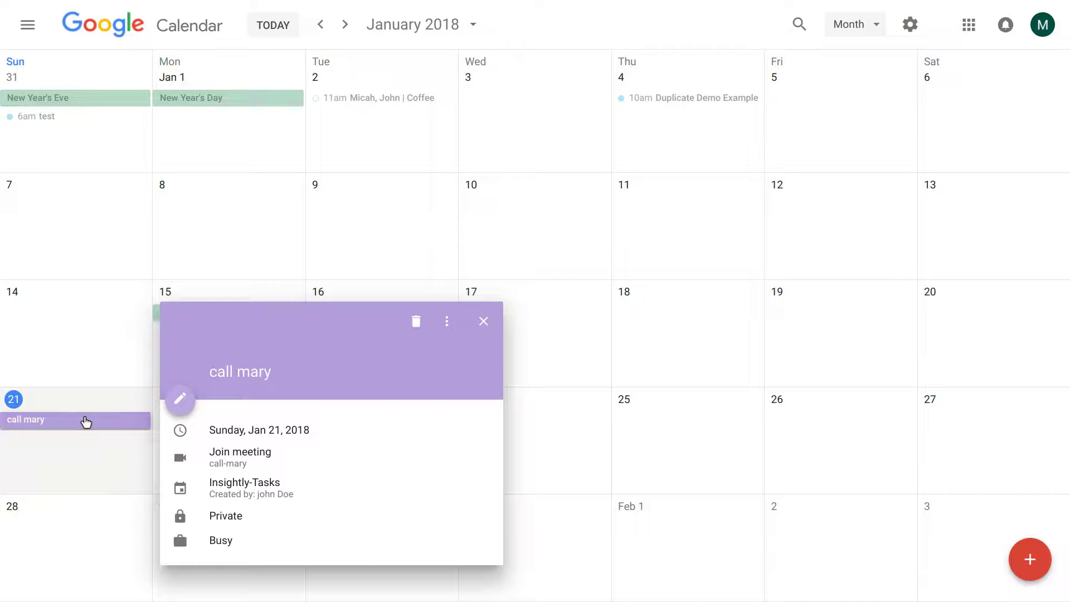
- Switch to Insightly CRM and check its January 2018 calendar for the synced Hard Rock Cafe meeting and call task
{"action": "mouse_move", "coordinate": [336, 4]}
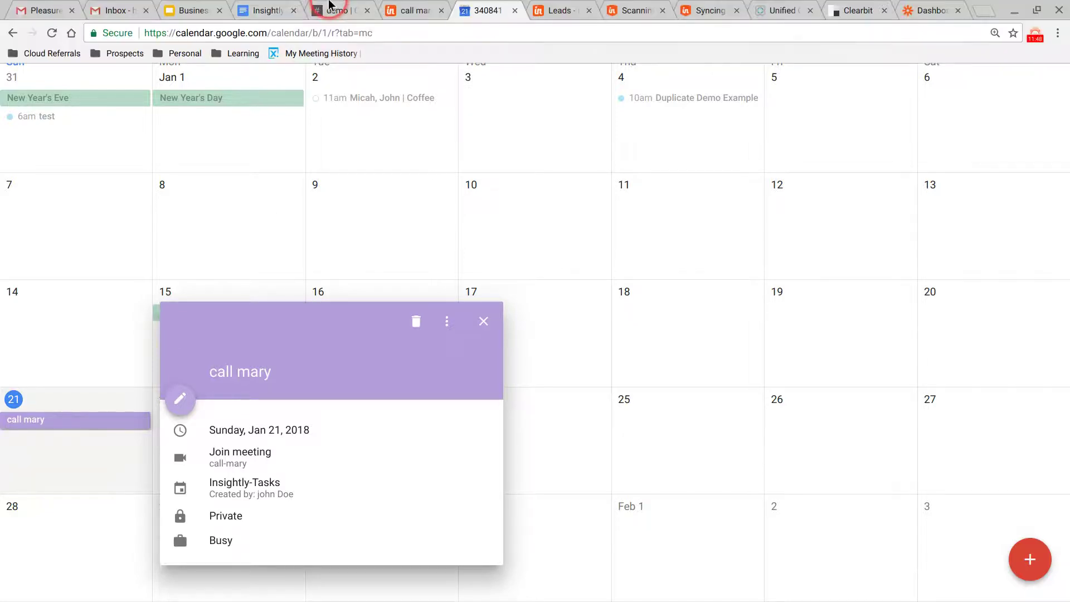
{"action": "left_click", "coordinate": [424, 10]}
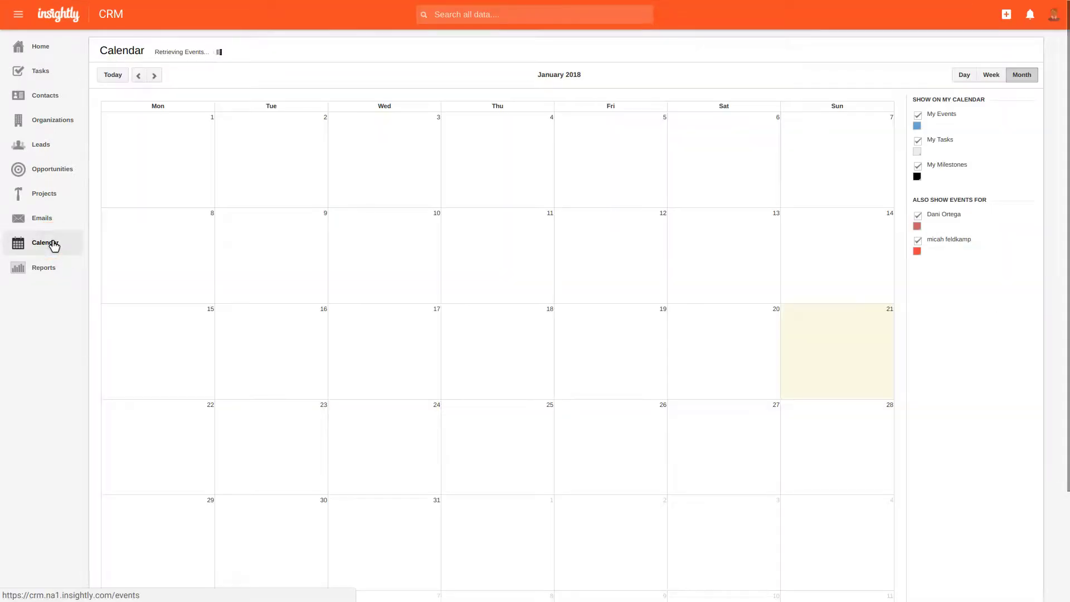
{"action": "left_click", "coordinate": [136, 247]}
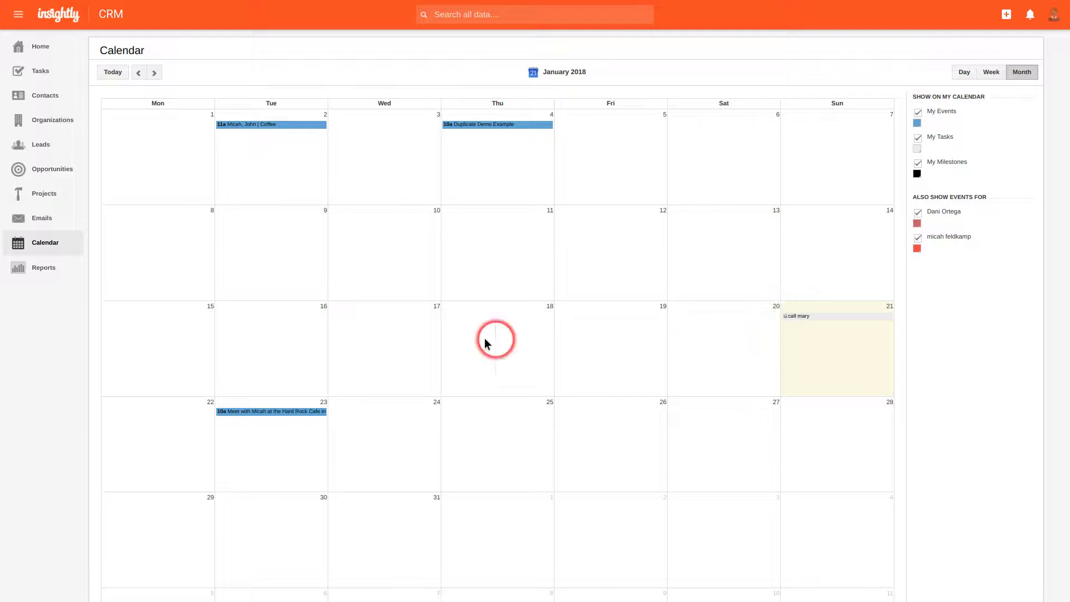
{"action": "left_click", "coordinate": [314, 413]}
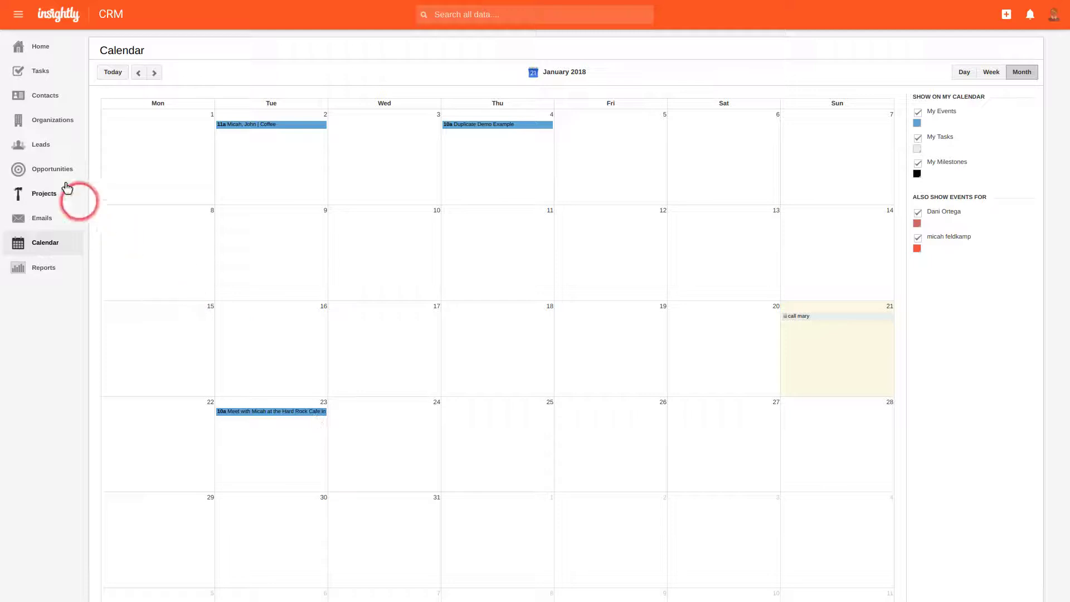
- Open the Leads list and review the record details of the Cloud Referrals, LLC lead
{"action": "left_click", "coordinate": [43, 155]}
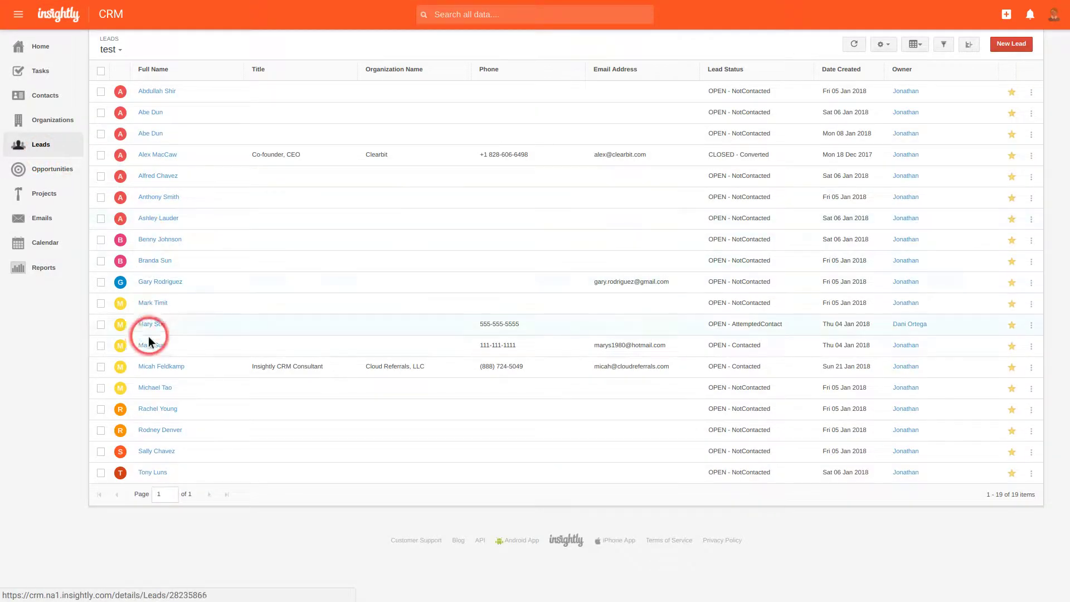
{"action": "left_click", "coordinate": [150, 368]}
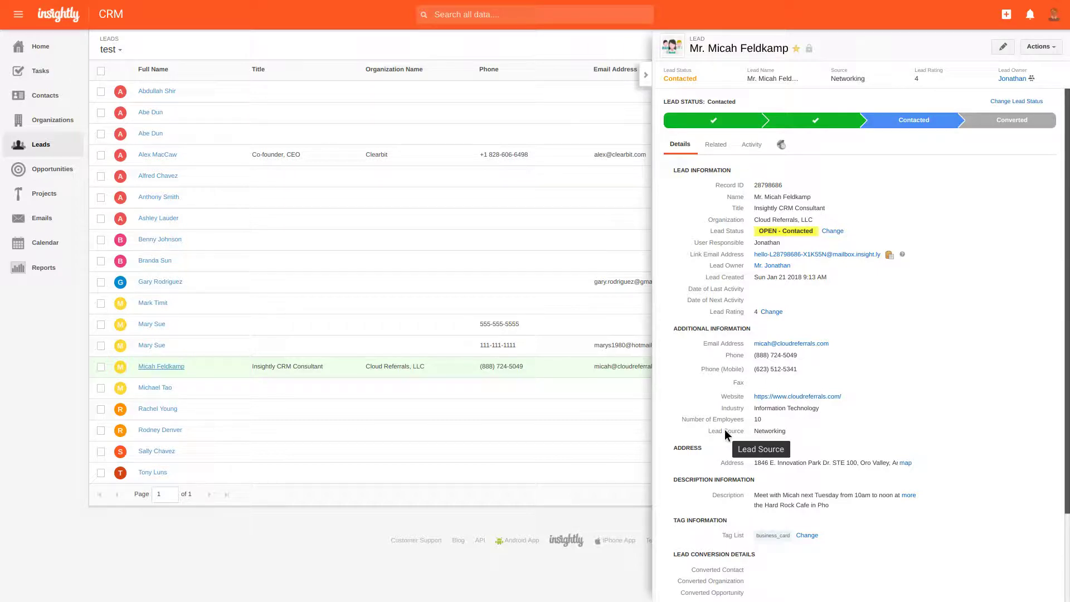
{"action": "left_click", "coordinate": [202, 172]}
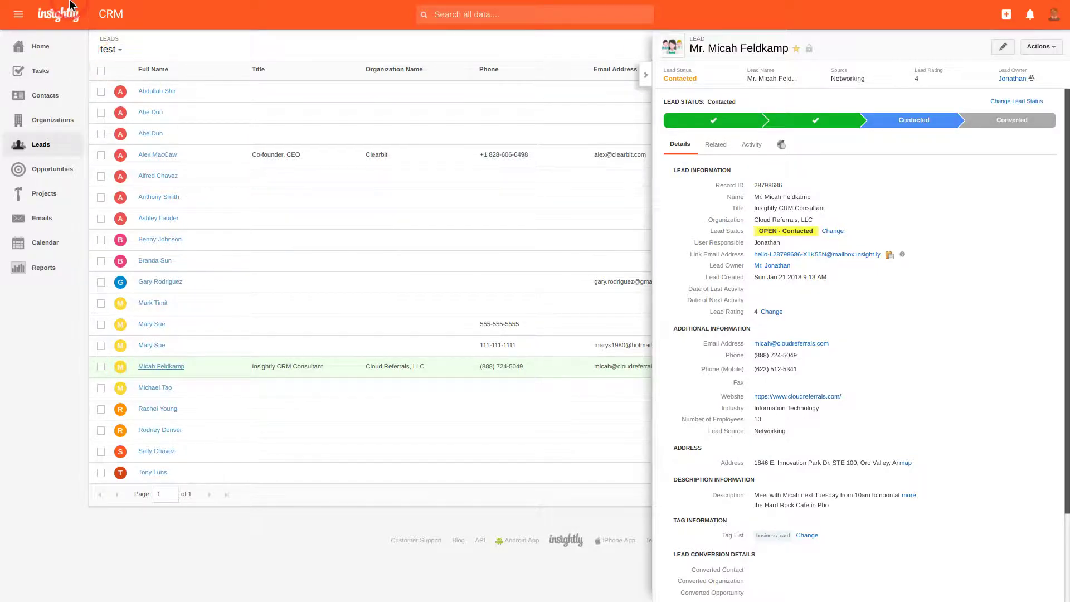
- Switch to Gmail and read the "Pleasure to meet you!" follow-up email in full-screen view
{"action": "left_click", "coordinate": [56, 9]}
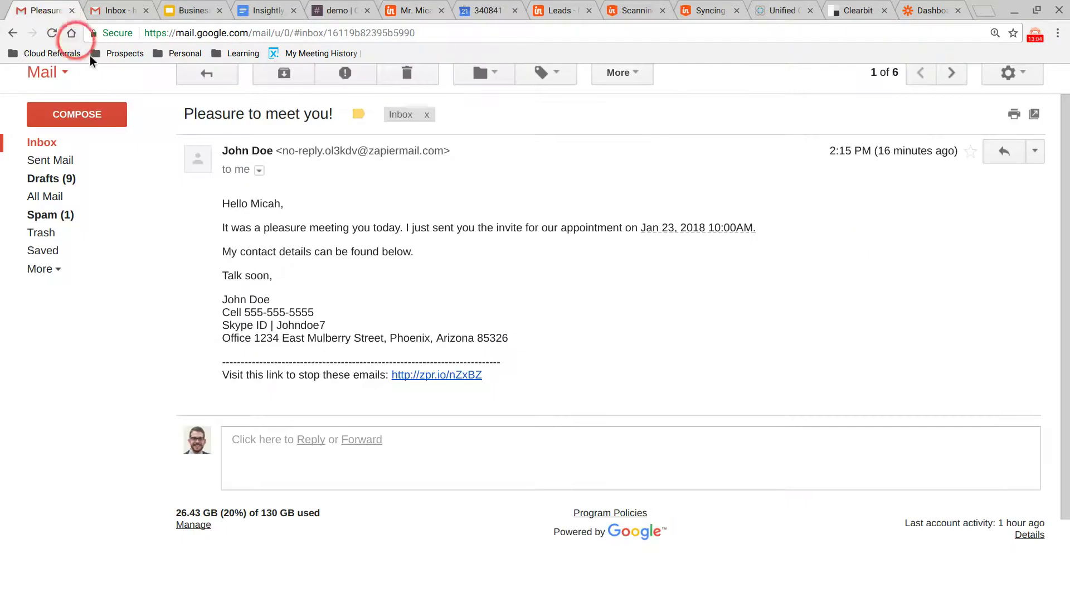
{"action": "key", "text": "F11"}
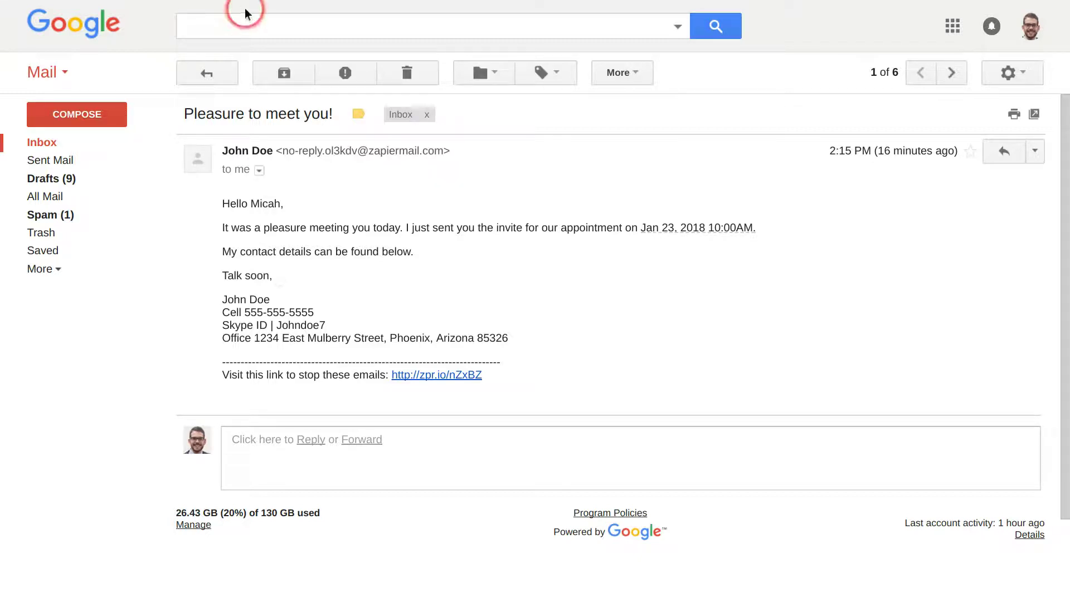
- Switch to the Google Slides presentation and show slide 5 with the required and optional software subscriptions
{"action": "mouse_move", "coordinate": [239, 0]}
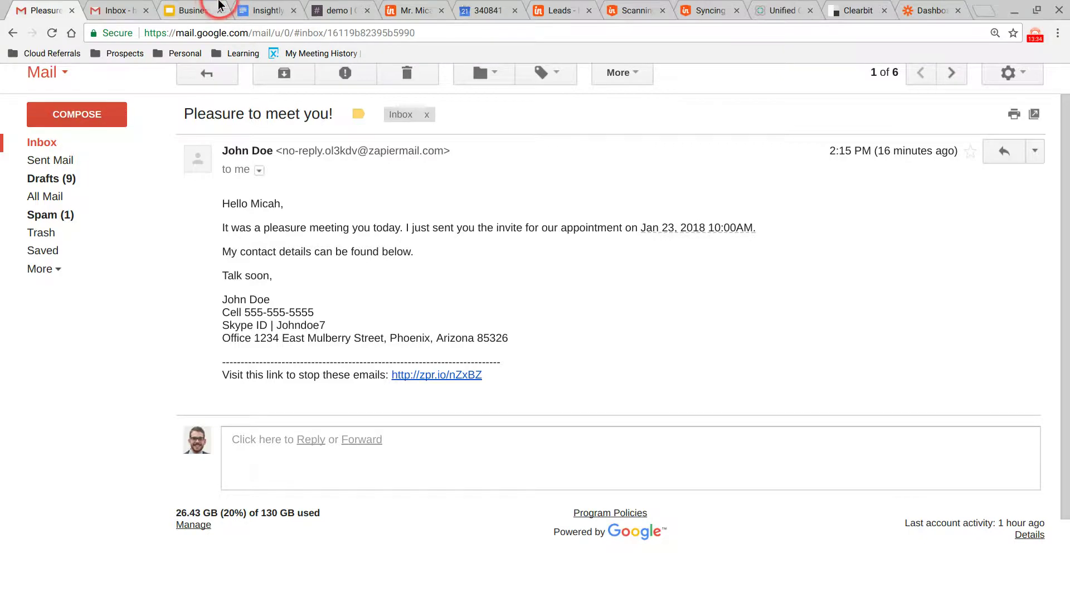
{"action": "left_click", "coordinate": [203, 10]}
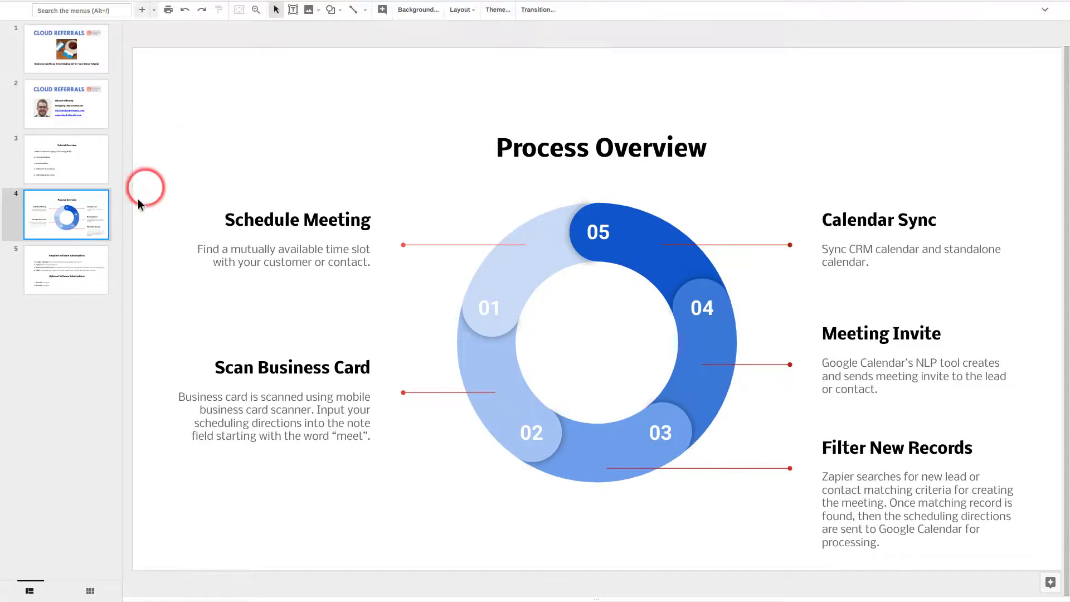
{"action": "left_click", "coordinate": [96, 253]}
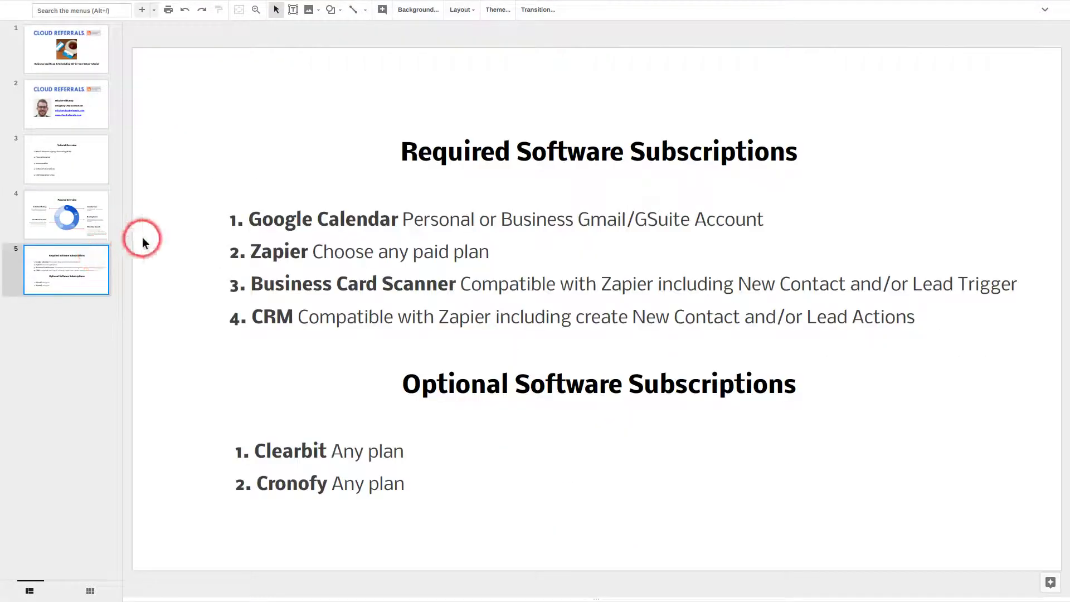
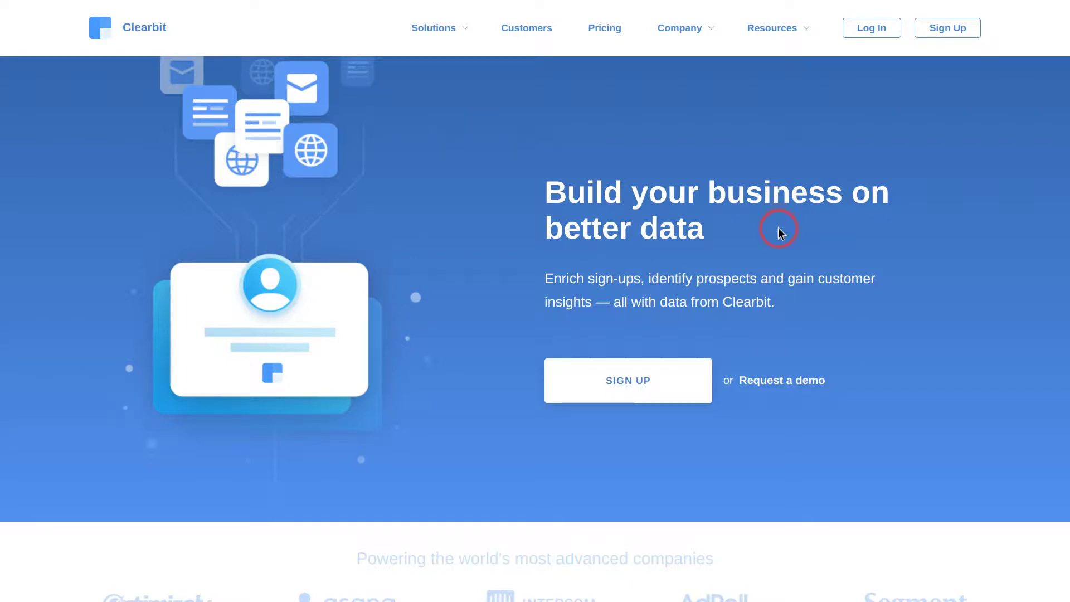
- Examine the Clearbit homepage's marketing and sales sections and its overview of solutions, products and integrations
{"action": "scroll", "coordinate": [778, 227], "scroll_direction": "down", "scroll_amount": 3}
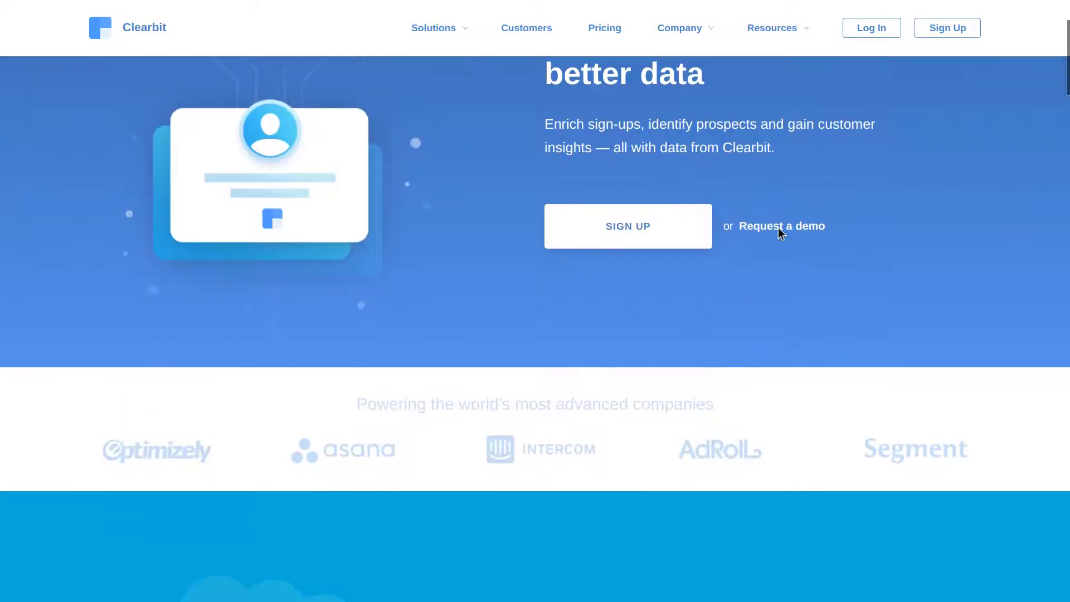
{"action": "scroll", "coordinate": [779, 229], "scroll_direction": "down", "scroll_amount": 15}
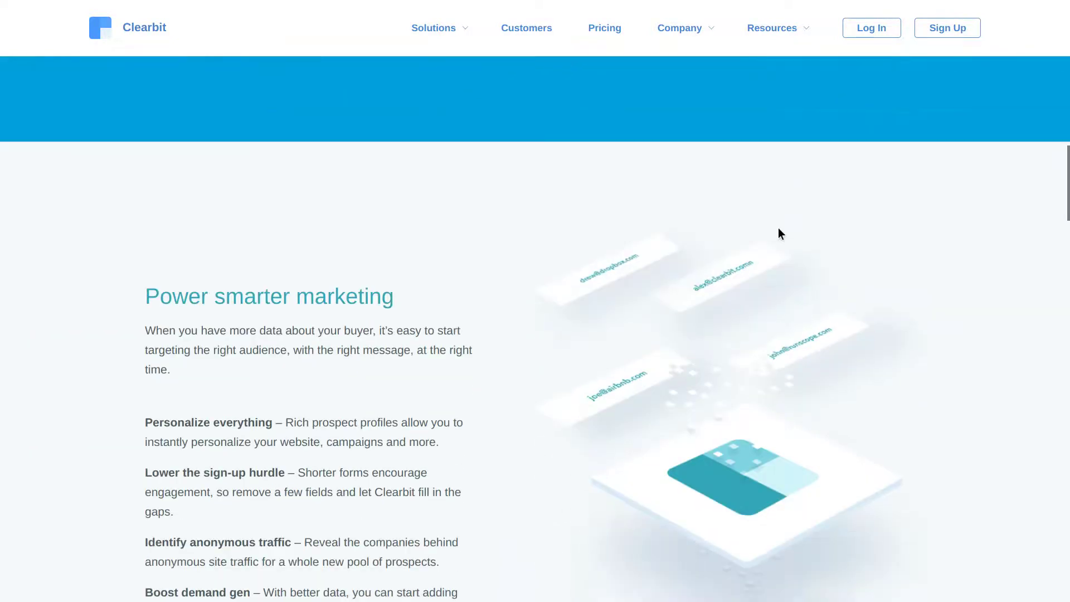
{"action": "scroll", "coordinate": [779, 227], "scroll_direction": "down", "scroll_amount": 12}
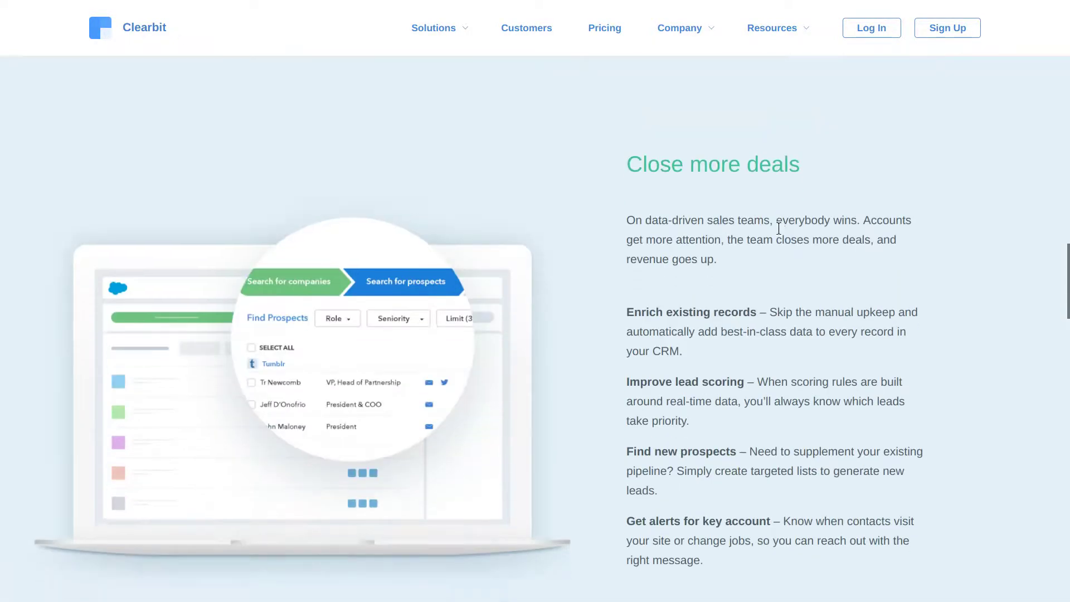
{"action": "scroll", "coordinate": [778, 228], "scroll_direction": "down", "scroll_amount": 4}
{"action": "left_click", "coordinate": [717, 149]}
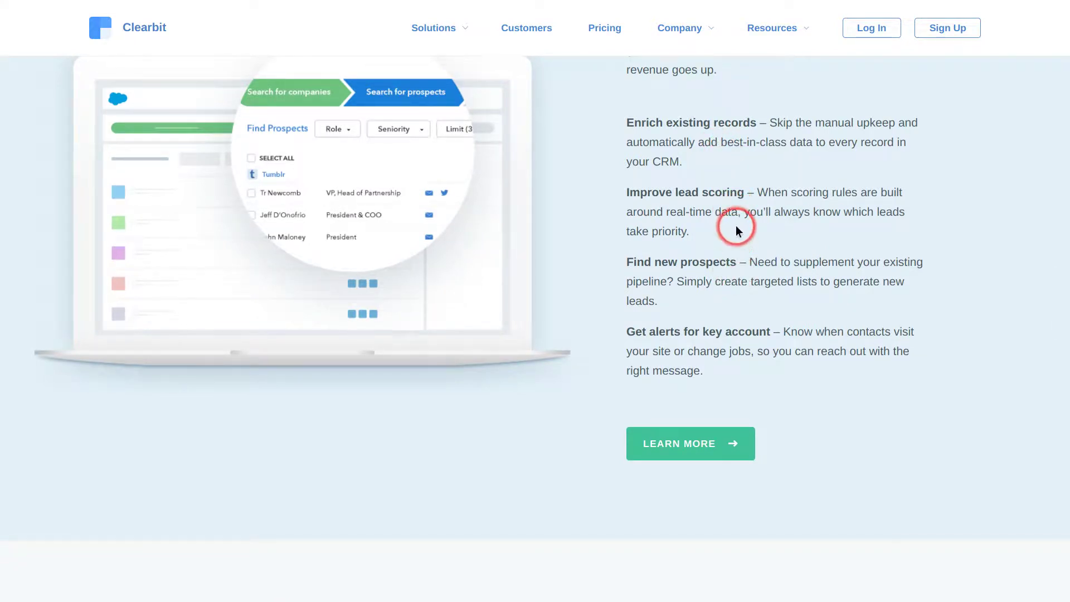
{"action": "scroll", "coordinate": [736, 227], "scroll_direction": "down", "scroll_amount": 5}
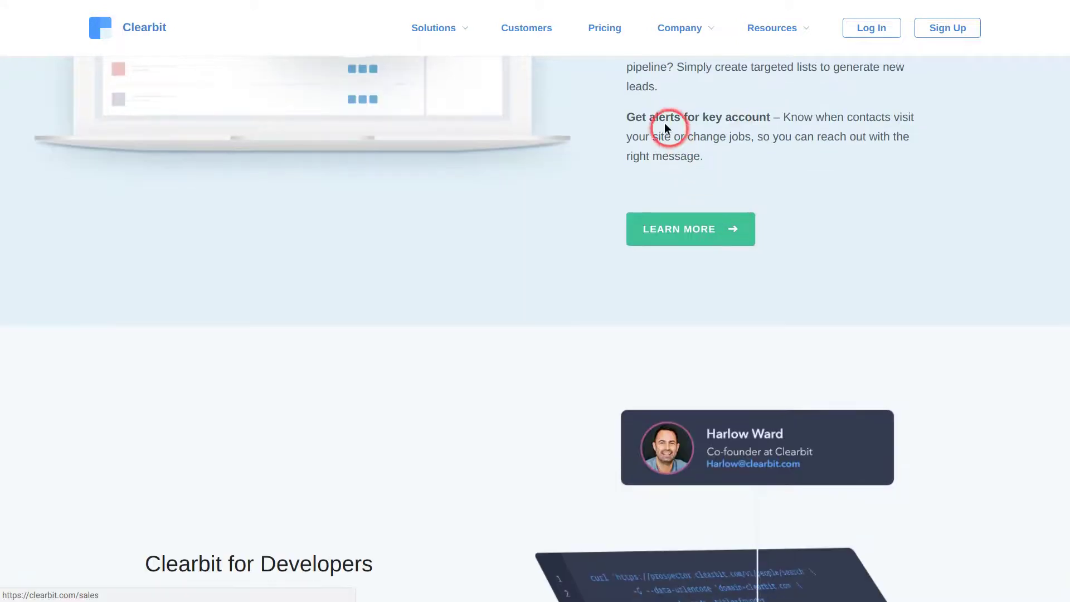
{"action": "mouse_move", "coordinate": [454, 28]}
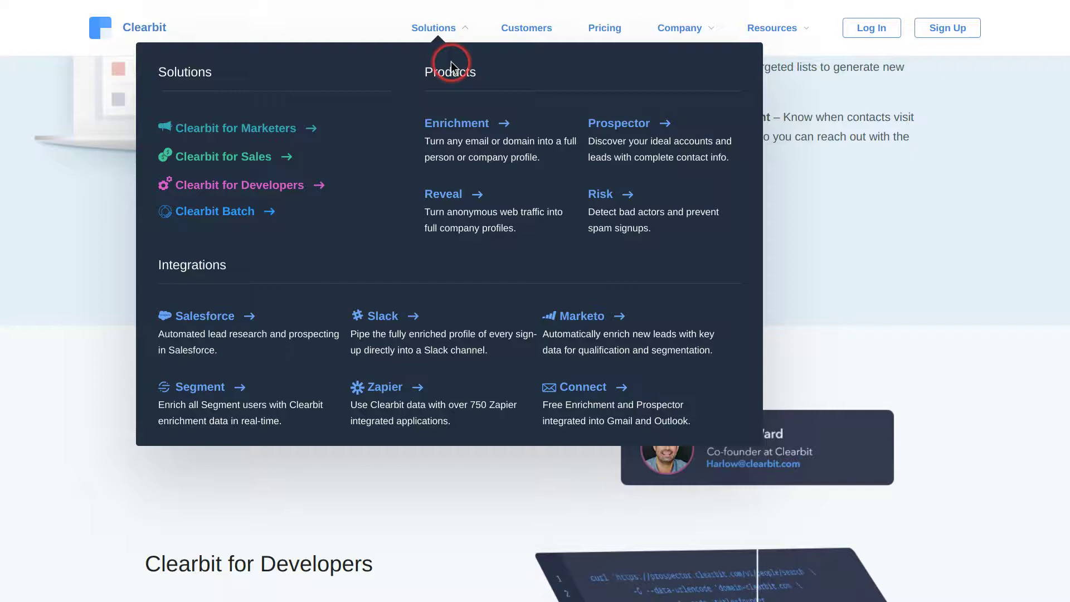
- Open Clearbit's Zapier integration page and review the sample Zap and the sections on connected systems and custom integrations
{"action": "left_click", "coordinate": [393, 387]}
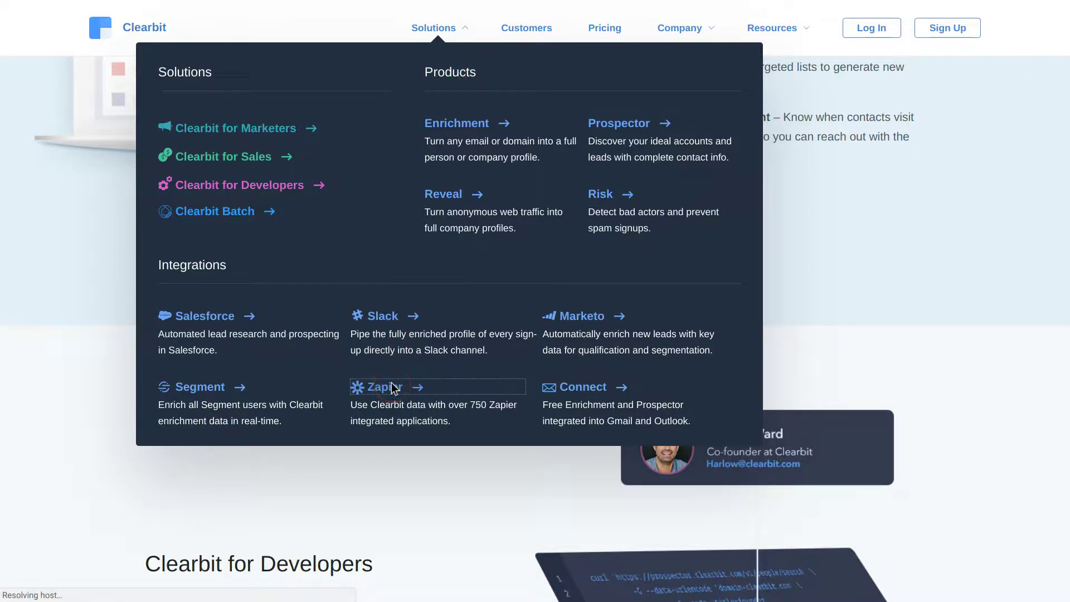
{"action": "left_click", "coordinate": [394, 390]}
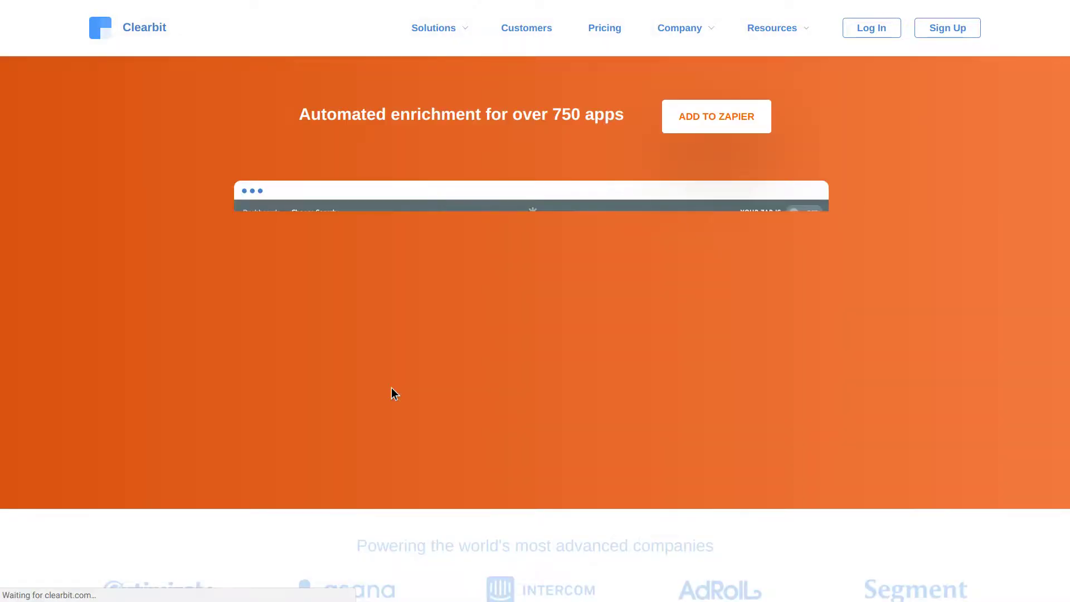
{"action": "left_click", "coordinate": [407, 368]}
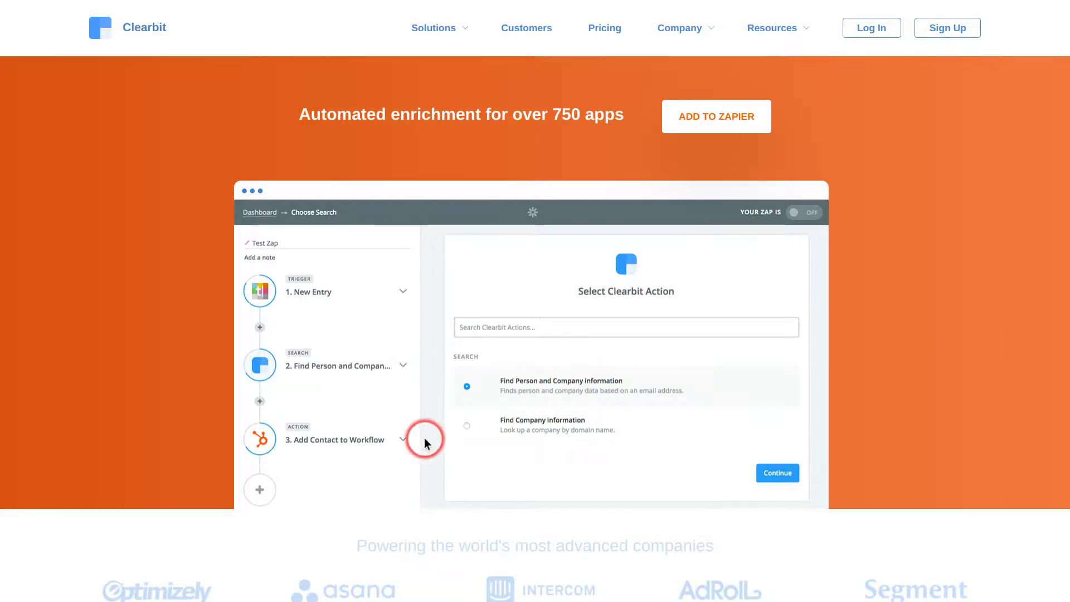
{"action": "scroll", "coordinate": [419, 437], "scroll_direction": "down", "scroll_amount": 10}
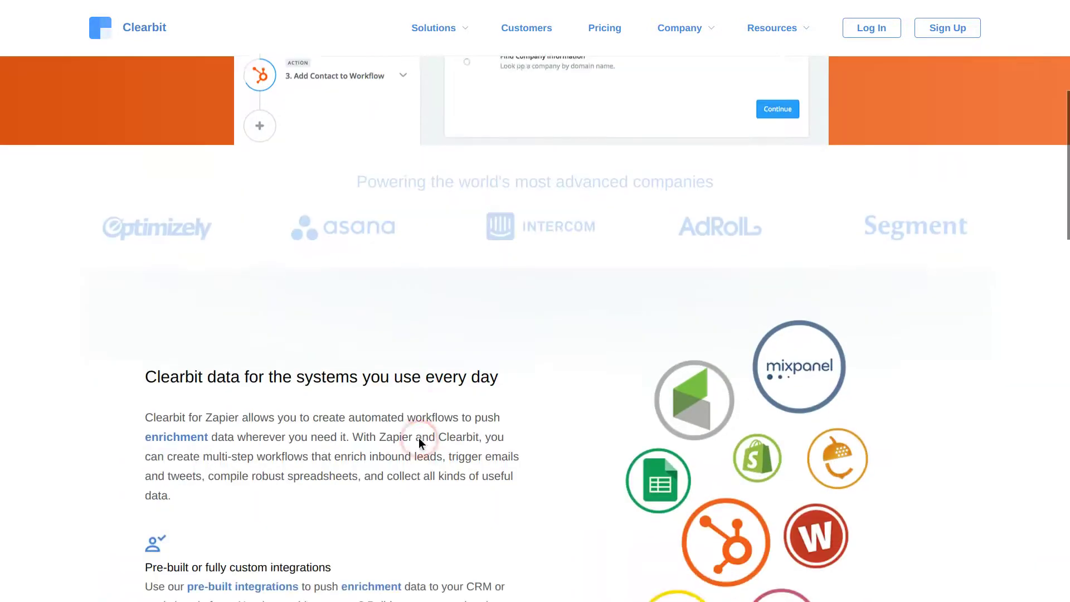
{"action": "scroll", "coordinate": [420, 439], "scroll_direction": "down", "scroll_amount": 1}
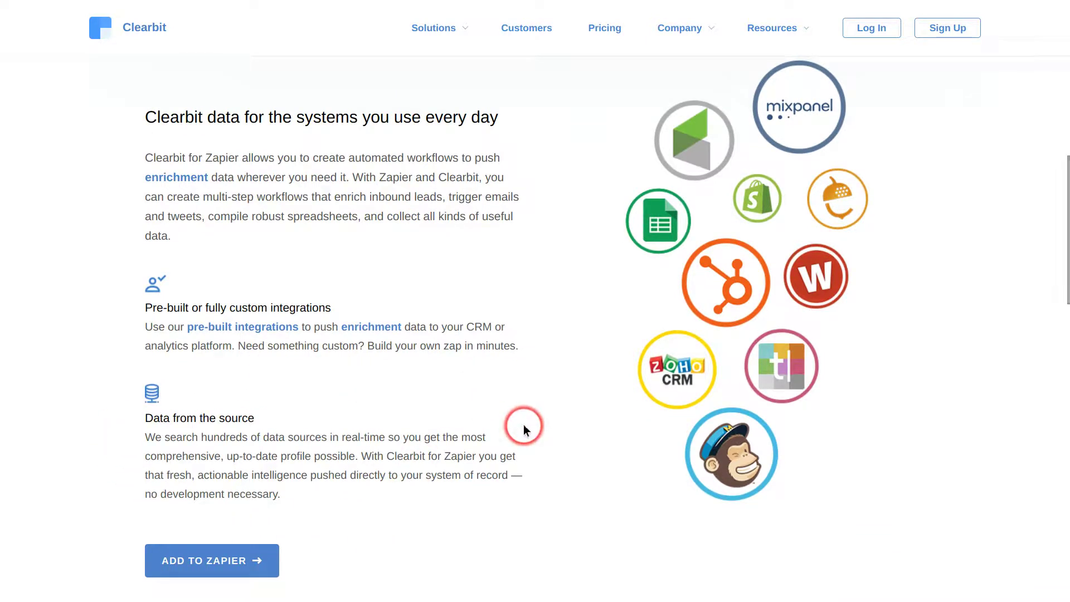
- Switch to the Insightly record of the Cloud Referrals, LLC lead and review its lead information
{"action": "mouse_move", "coordinate": [475, 5]}
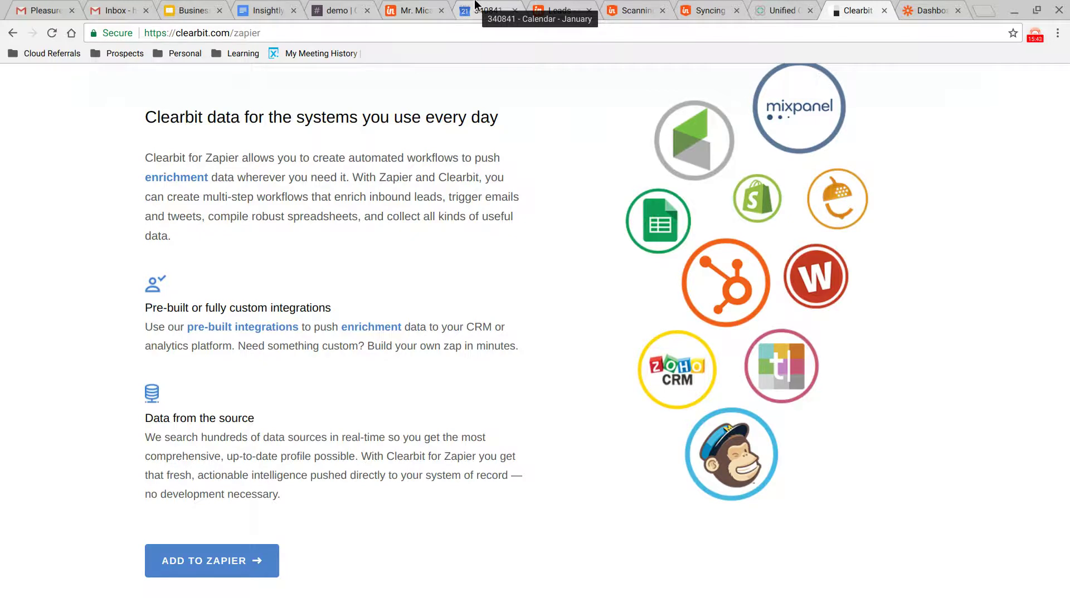
{"action": "left_click", "coordinate": [402, 10]}
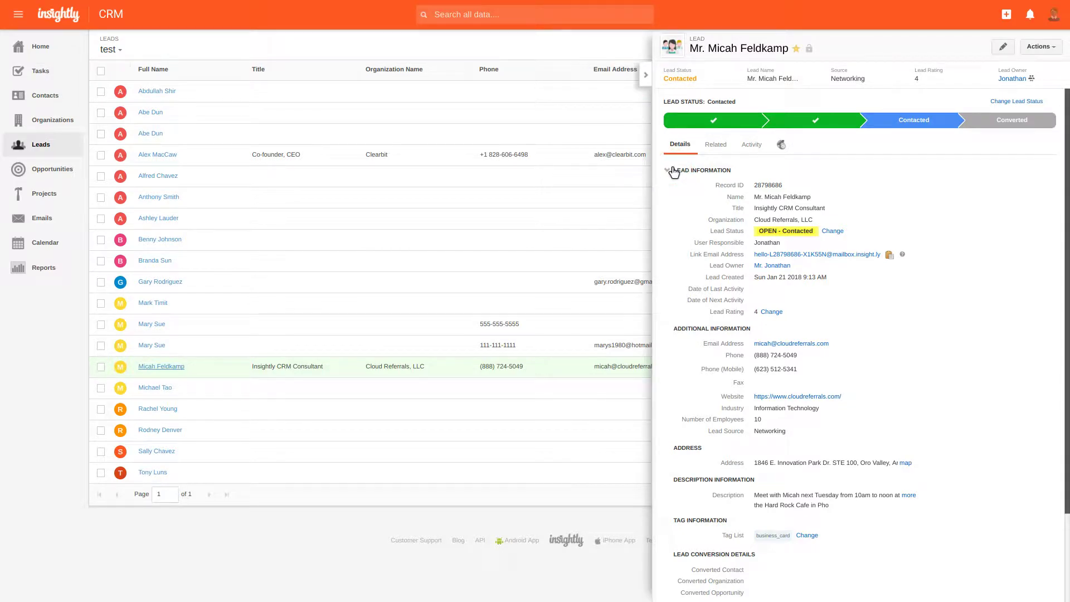
{"action": "left_click", "coordinate": [673, 174]}
- Revisit the software subscriptions slide in Google Slides and examine the Cronofy homepage through to its footer
{"action": "mouse_move", "coordinate": [508, 2]}
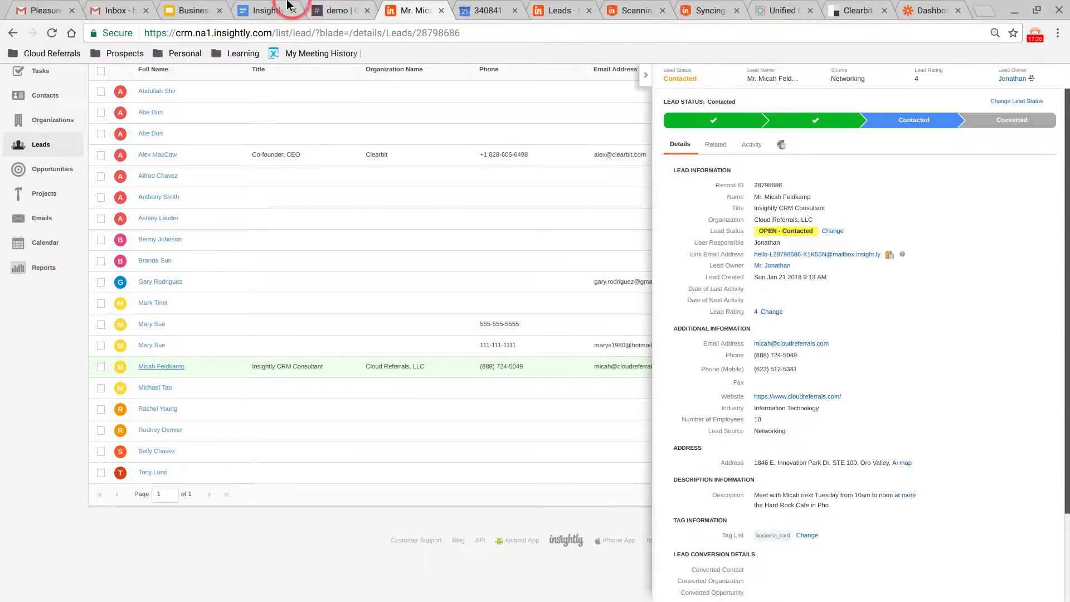
{"action": "left_click", "coordinate": [205, 10]}
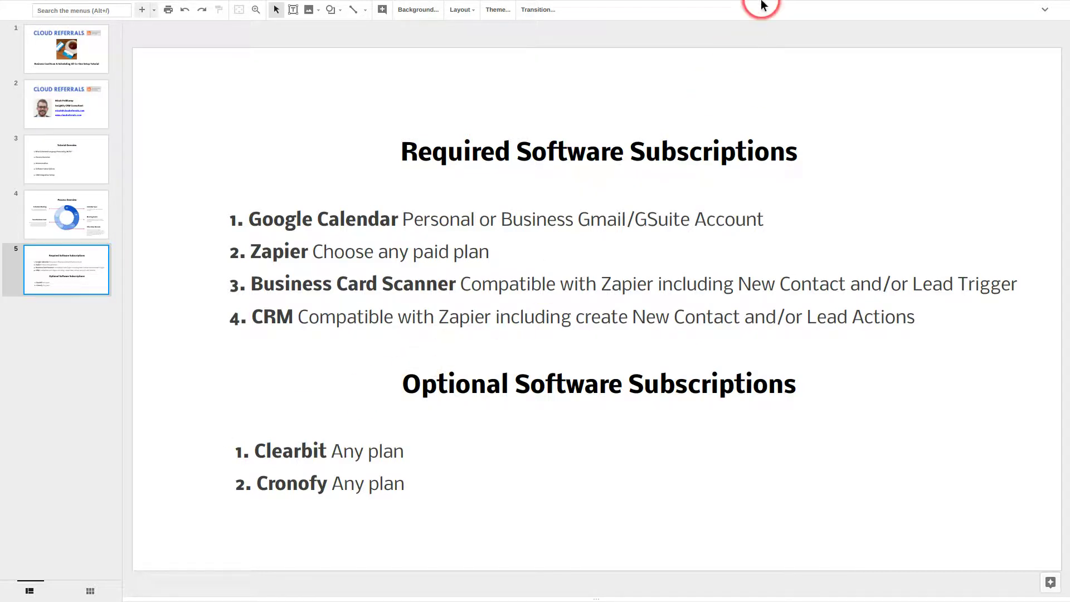
{"action": "left_click", "coordinate": [786, 9]}
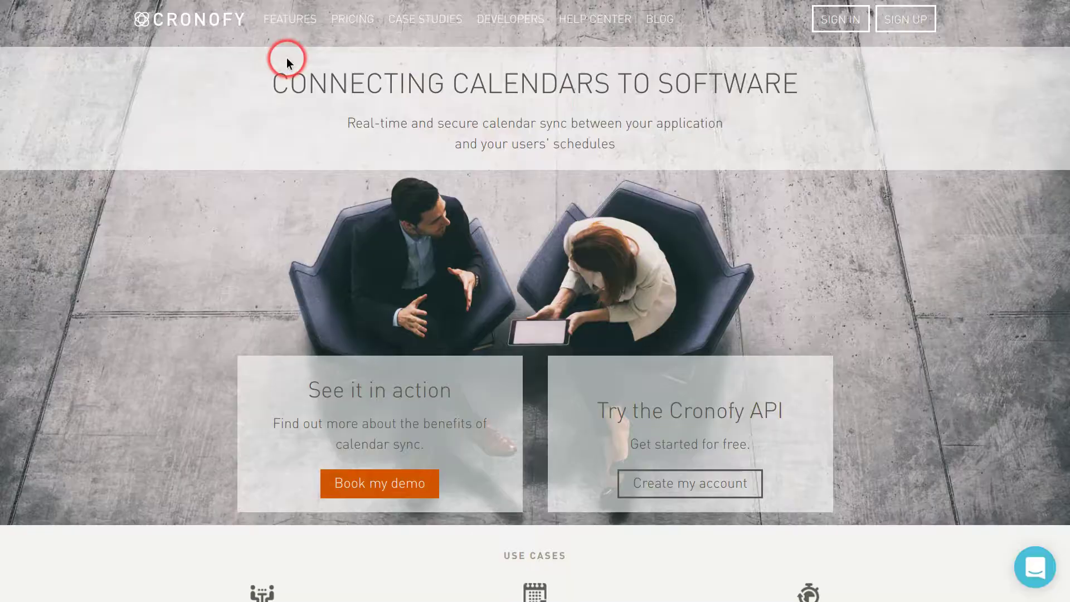
{"action": "scroll", "coordinate": [286, 58], "scroll_direction": "down", "scroll_amount": 20}
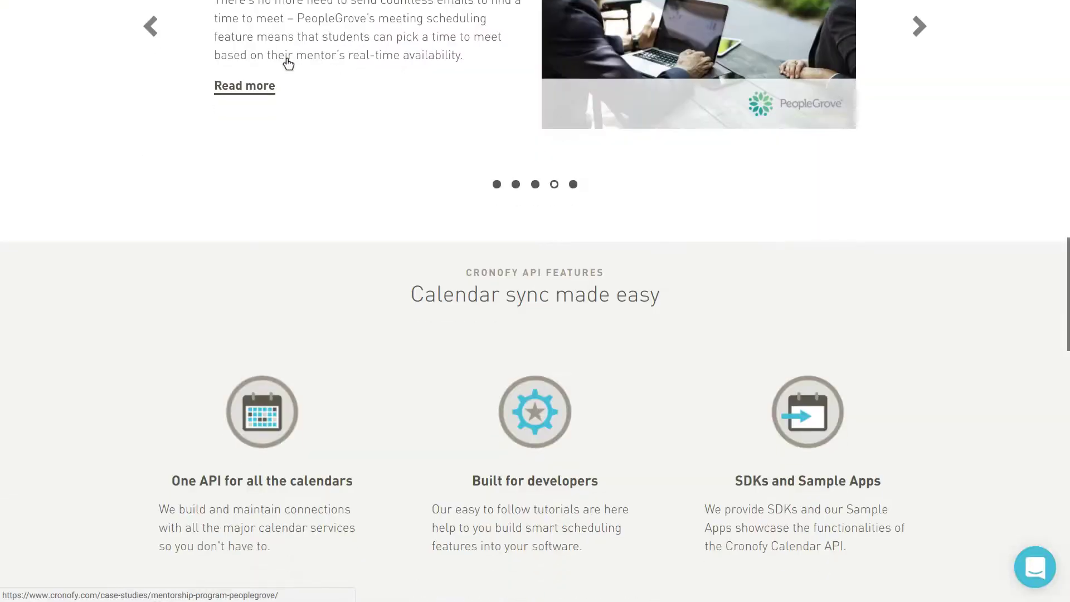
{"action": "scroll", "coordinate": [288, 63], "scroll_direction": "up", "scroll_amount": 5}
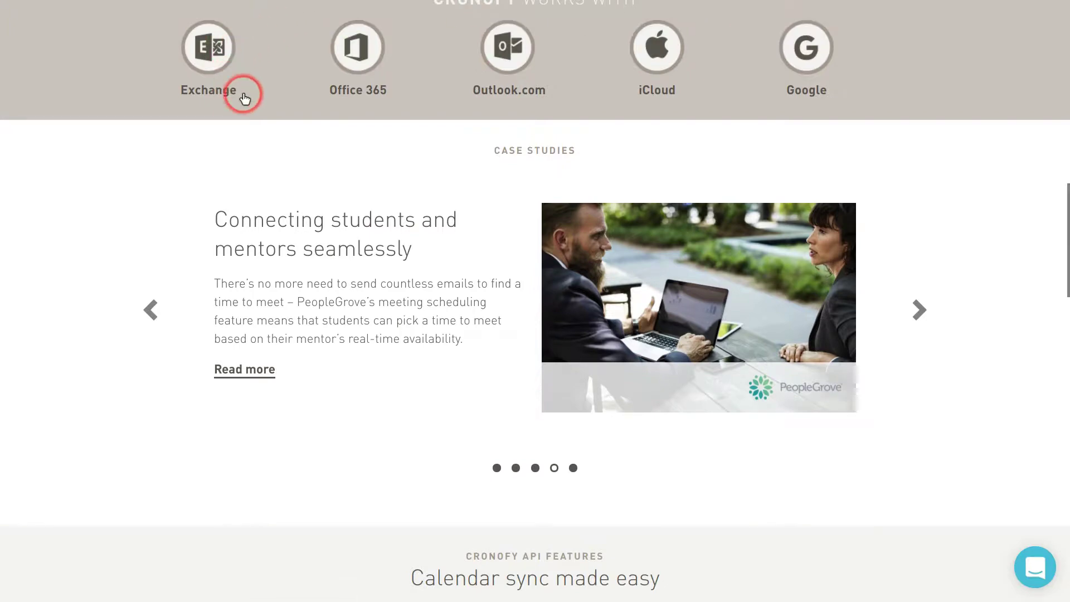
{"action": "scroll", "coordinate": [243, 98], "scroll_direction": "down", "scroll_amount": 20}
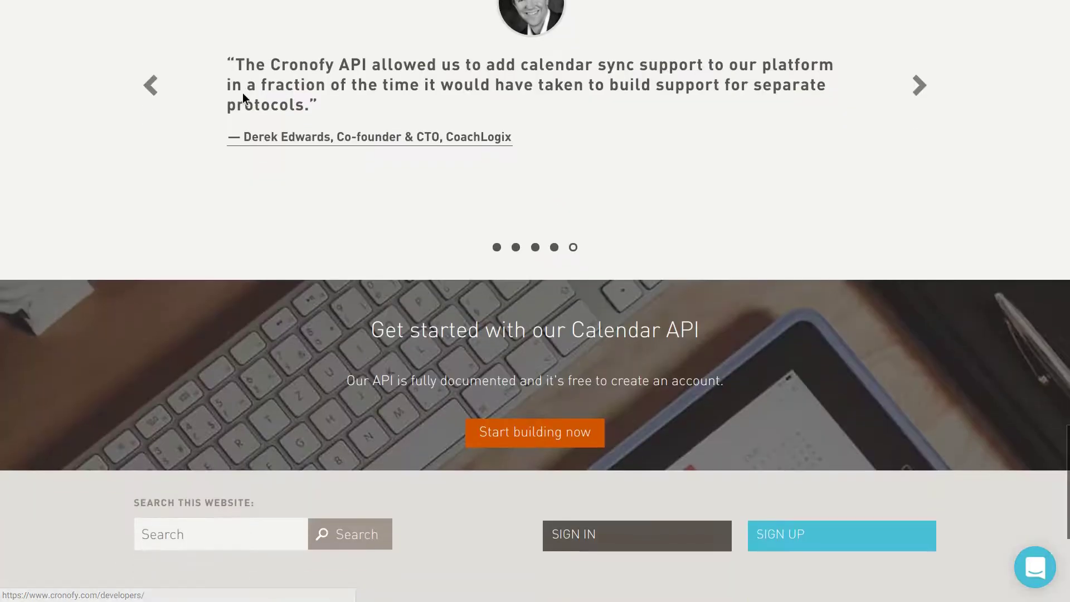
{"action": "scroll", "coordinate": [243, 96], "scroll_direction": "down", "scroll_amount": 5}
{"action": "left_click", "coordinate": [216, 489]}
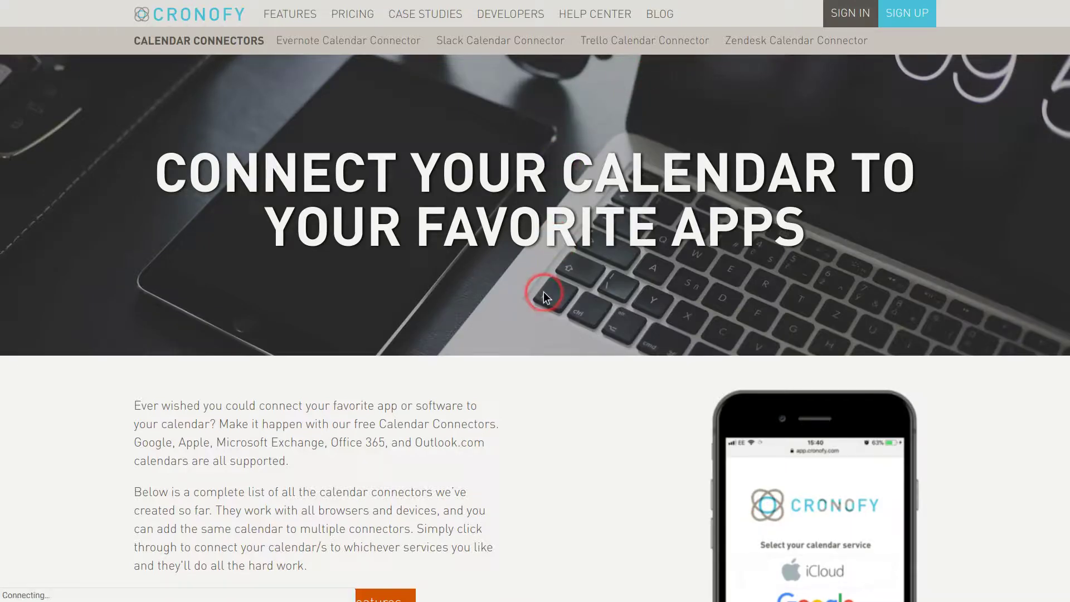
{"action": "scroll", "coordinate": [543, 292], "scroll_direction": "down", "scroll_amount": 12}
{"action": "scroll", "coordinate": [543, 298], "scroll_direction": "down", "scroll_amount": 20}
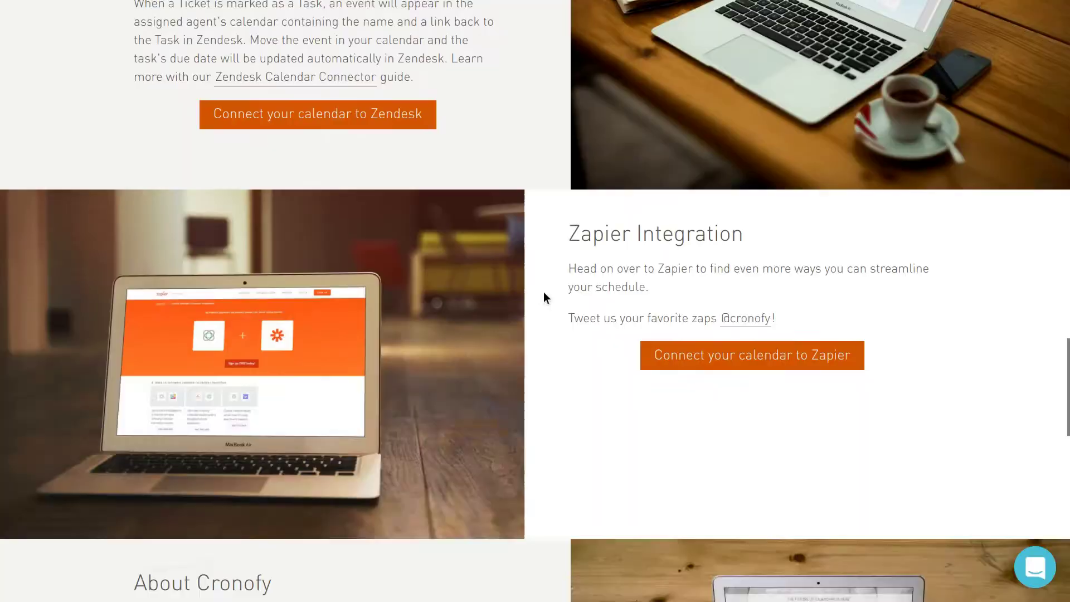
{"action": "scroll", "coordinate": [543, 292], "scroll_direction": "down", "scroll_amount": 3}
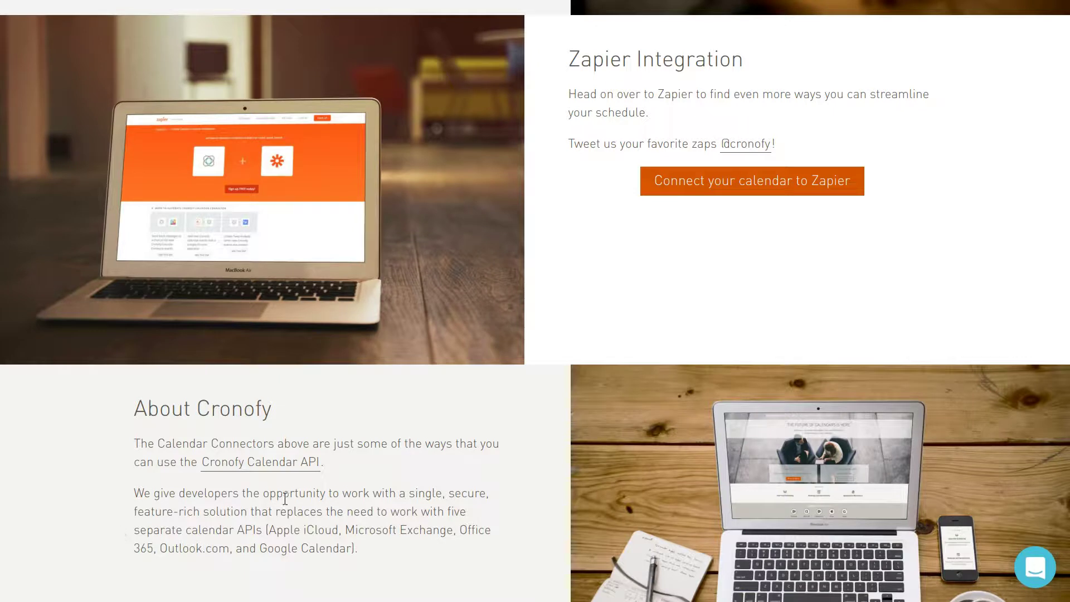
- Switch to the Insightly Help Center article on syncing with Google or Microsoft Exchange calendars
{"action": "mouse_move", "coordinate": [913, 2]}
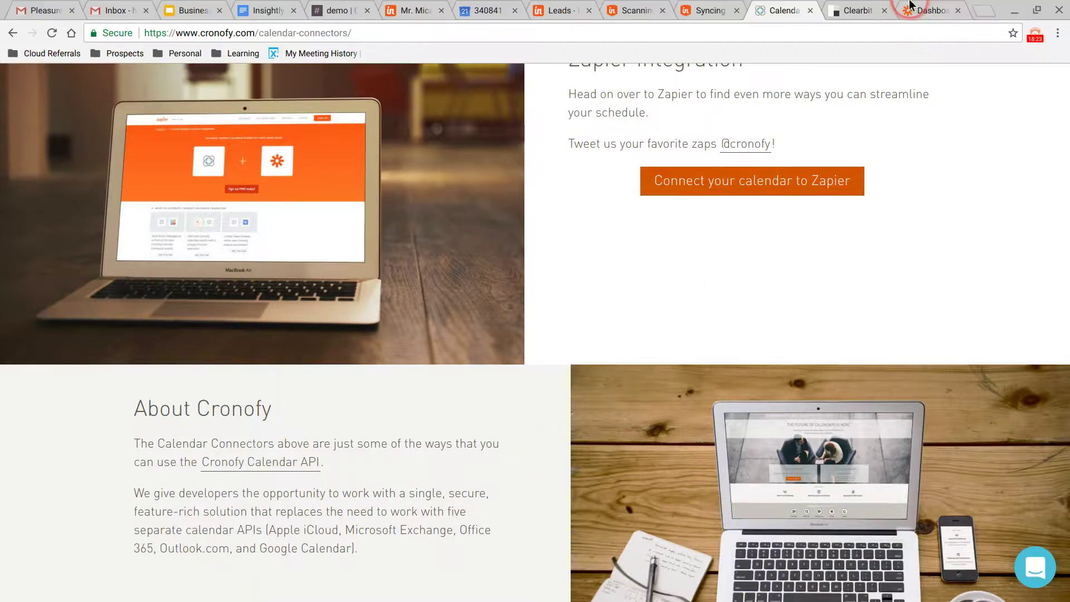
{"action": "left_click", "coordinate": [719, 10]}
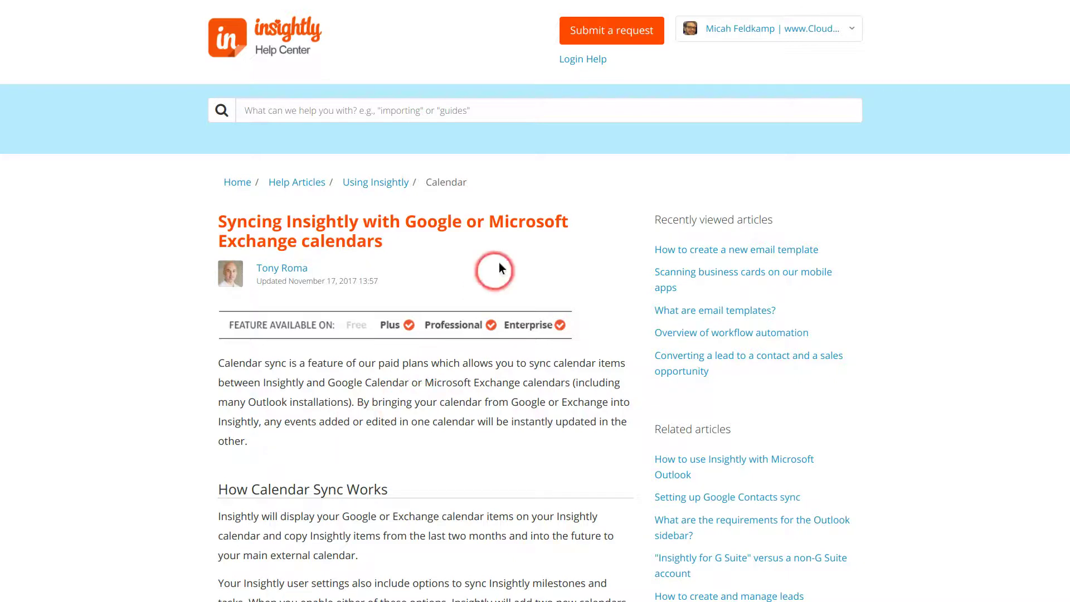
- Switch to the Zapier dashboard and open the "Business Card Scanner NLP Integration - Lead Records" Zap in the editor
{"action": "mouse_move", "coordinate": [550, 3]}
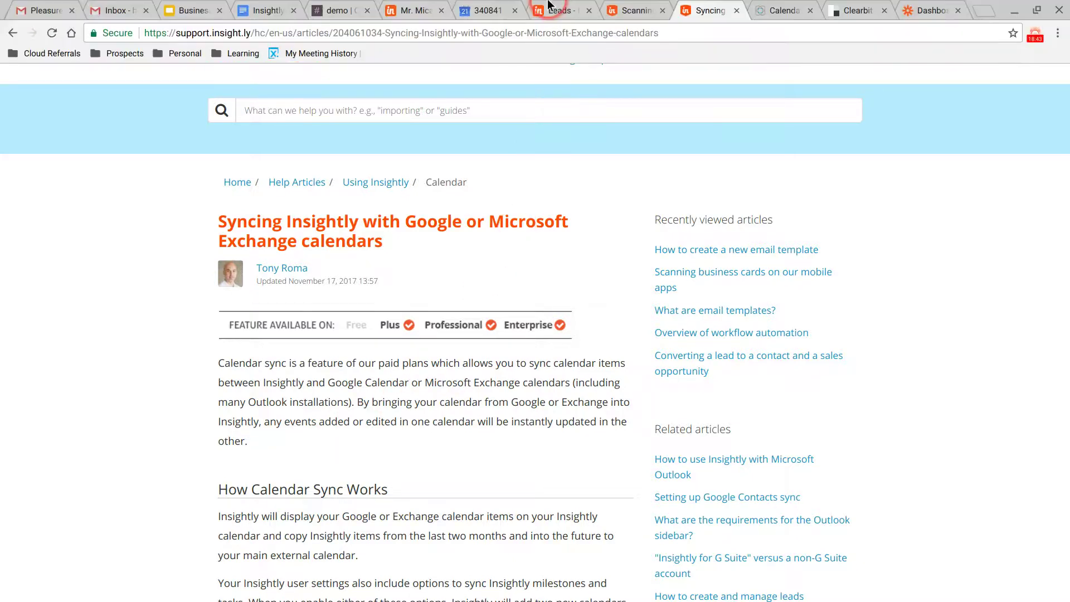
{"action": "left_click", "coordinate": [914, 8]}
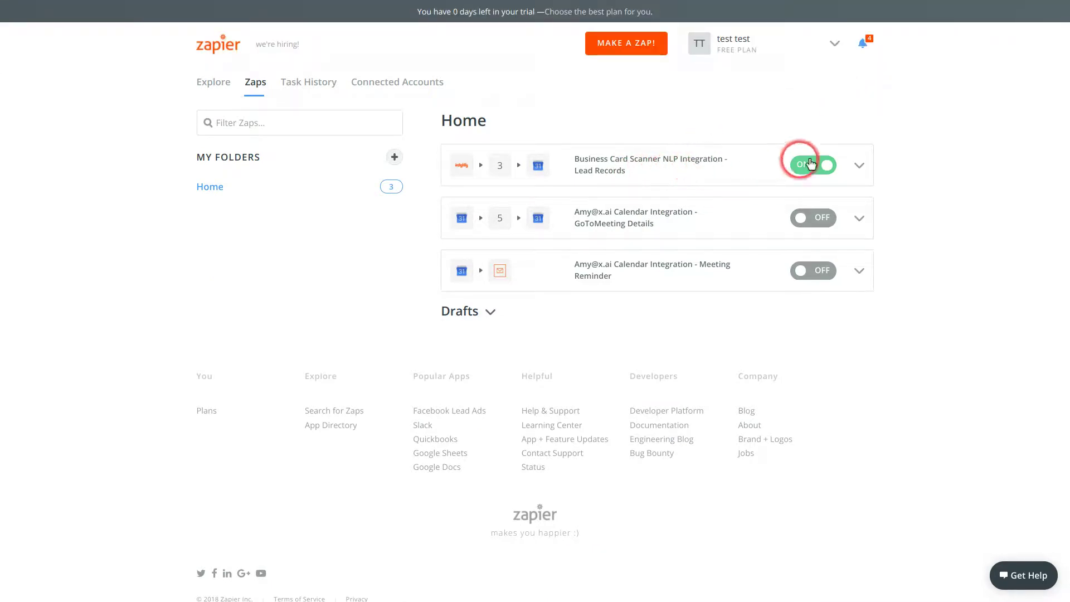
{"action": "left_click", "coordinate": [857, 165]}
{"action": "left_click", "coordinate": [813, 209]}
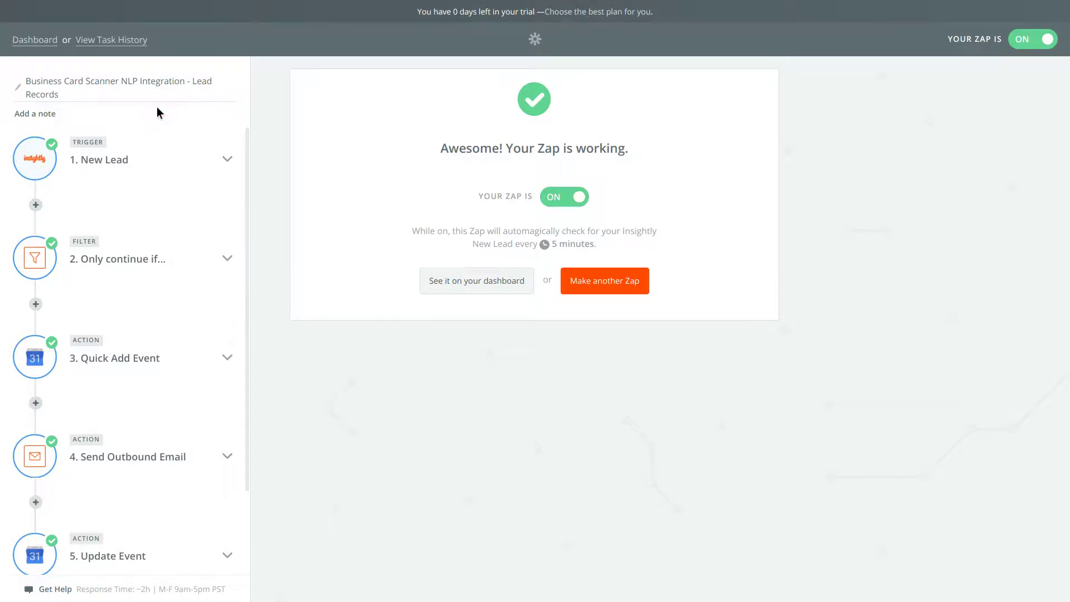
- Open the setup of the Zap's filter step and review its tag, email address and lead description conditions
{"action": "left_click", "coordinate": [137, 258]}
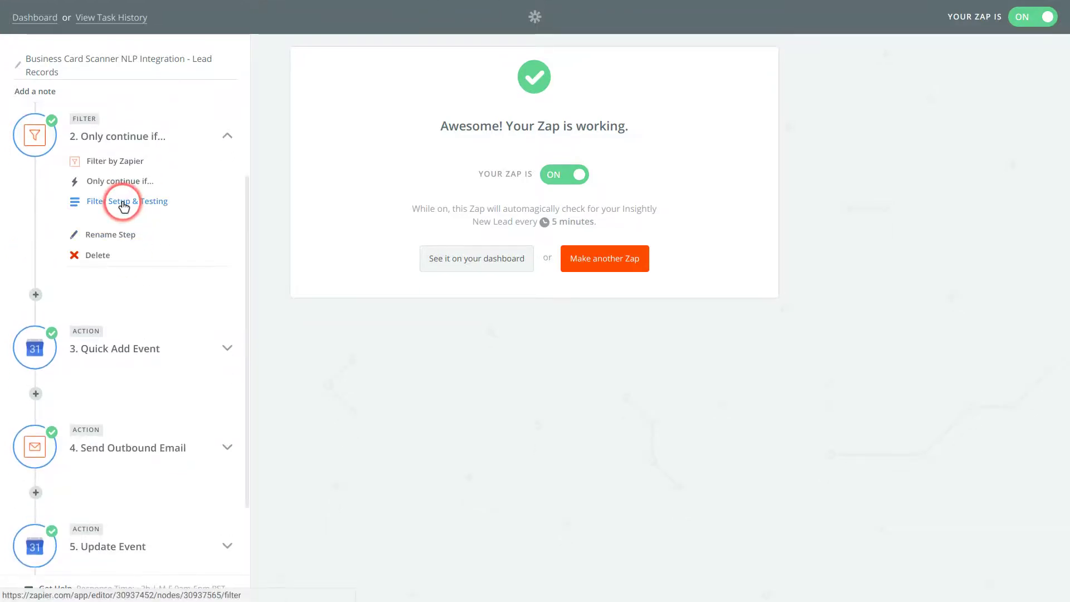
{"action": "left_click", "coordinate": [121, 202]}
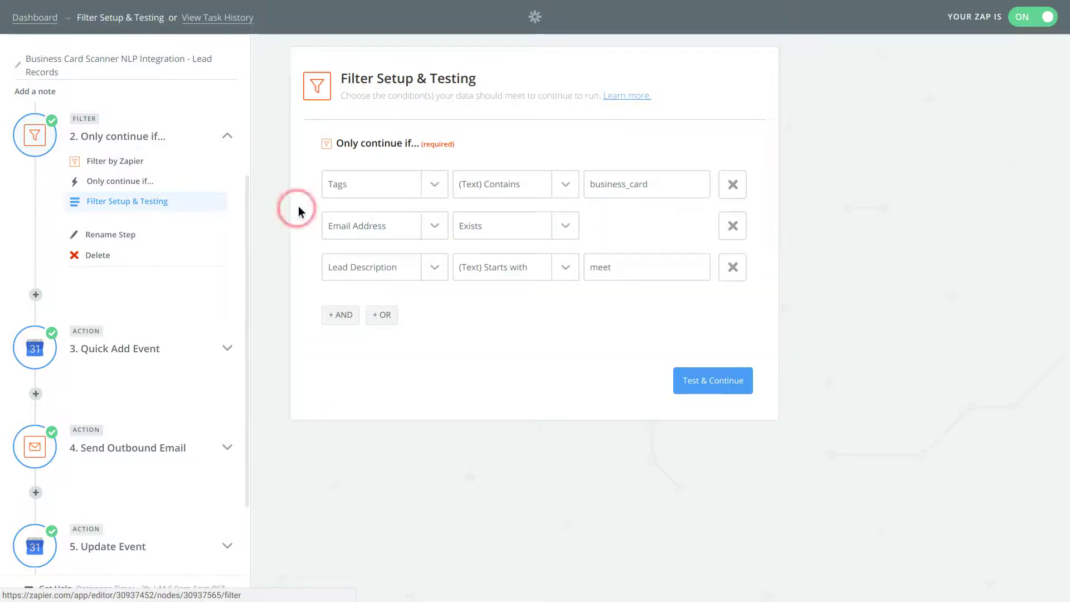
{"action": "left_click", "coordinate": [469, 188]}
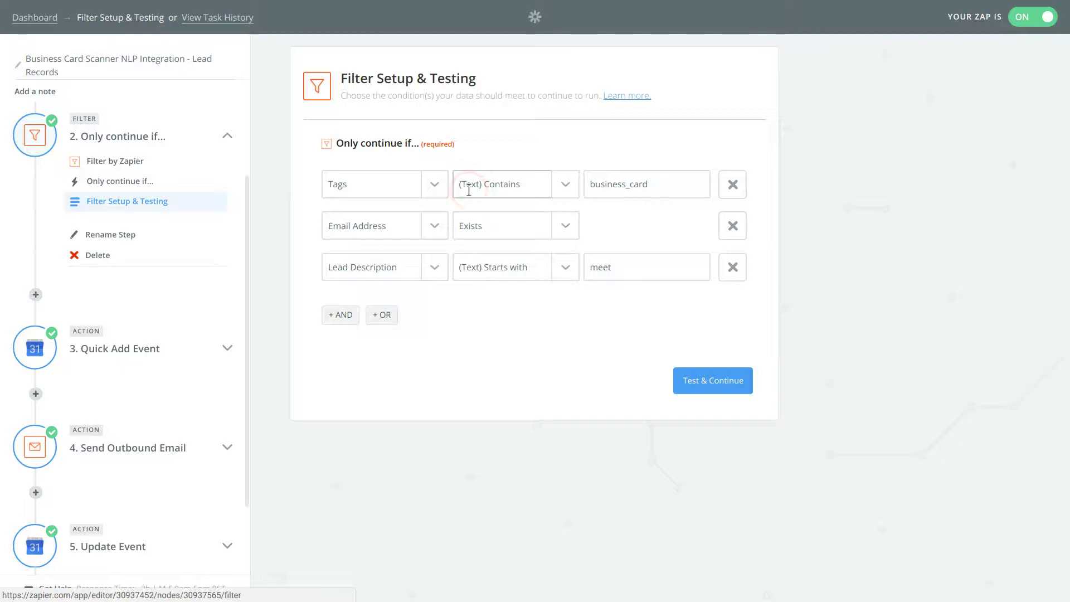
{"action": "left_click", "coordinate": [460, 221]}
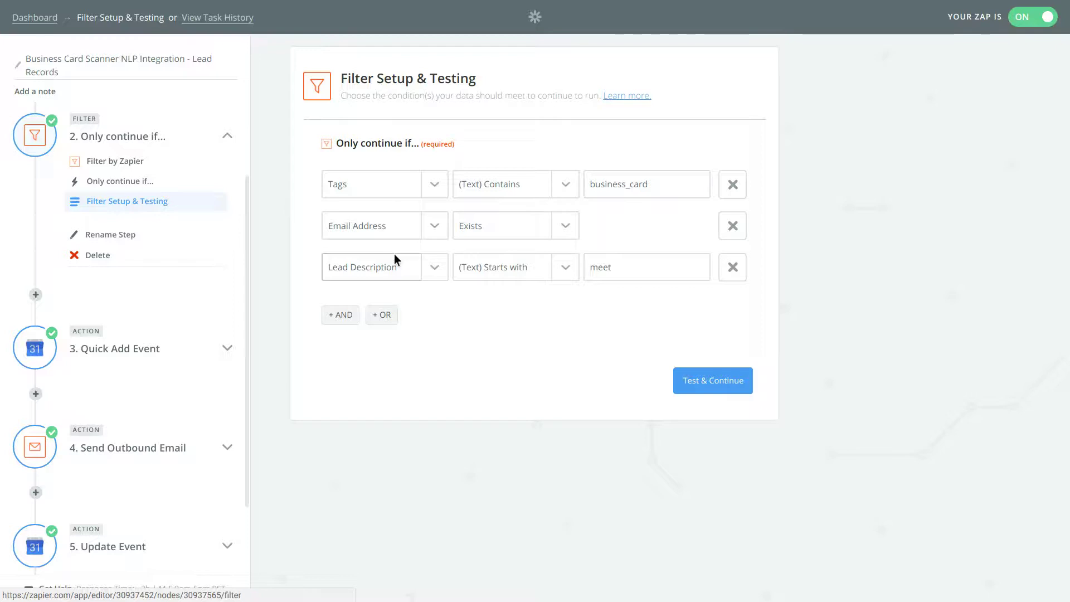
- Open the template of the Quick Add Event step and examine its Calendar, Describe Event and Attendees fields
{"action": "left_click", "coordinate": [227, 350]}
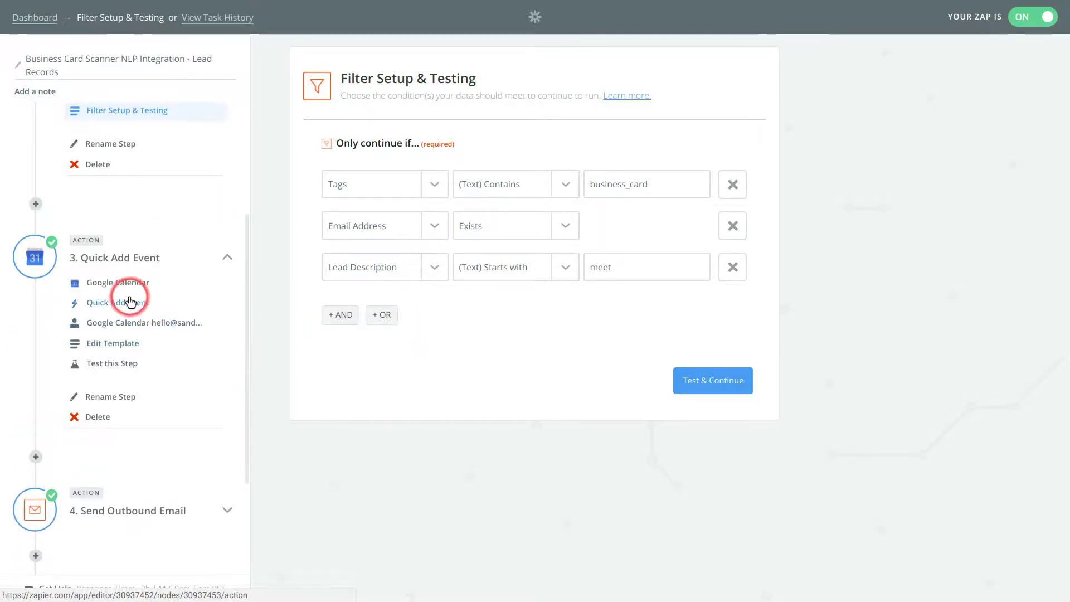
{"action": "left_click", "coordinate": [126, 342]}
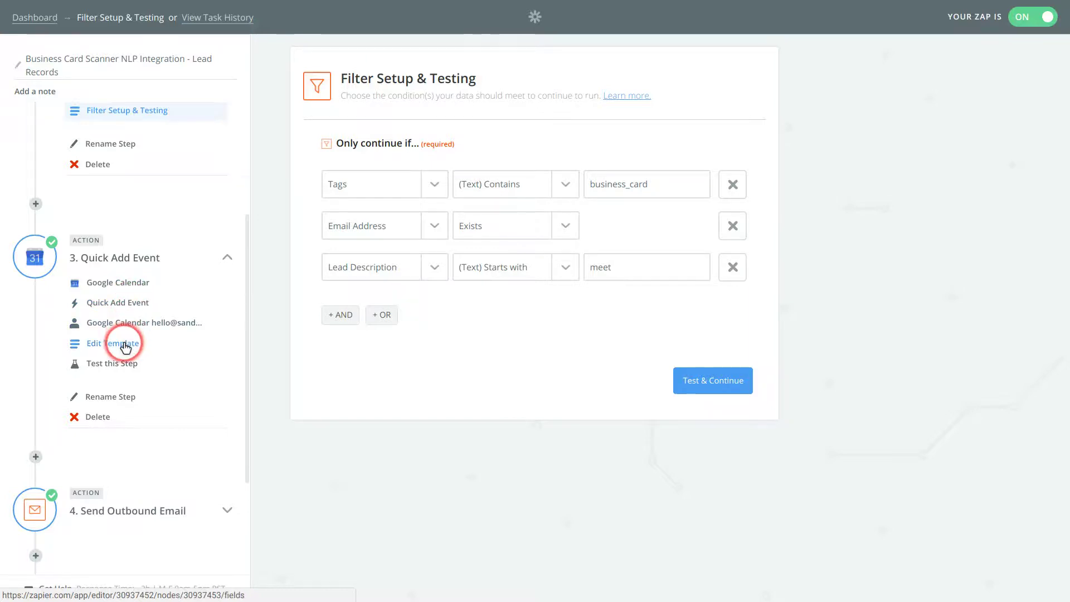
{"action": "left_click", "coordinate": [360, 303]}
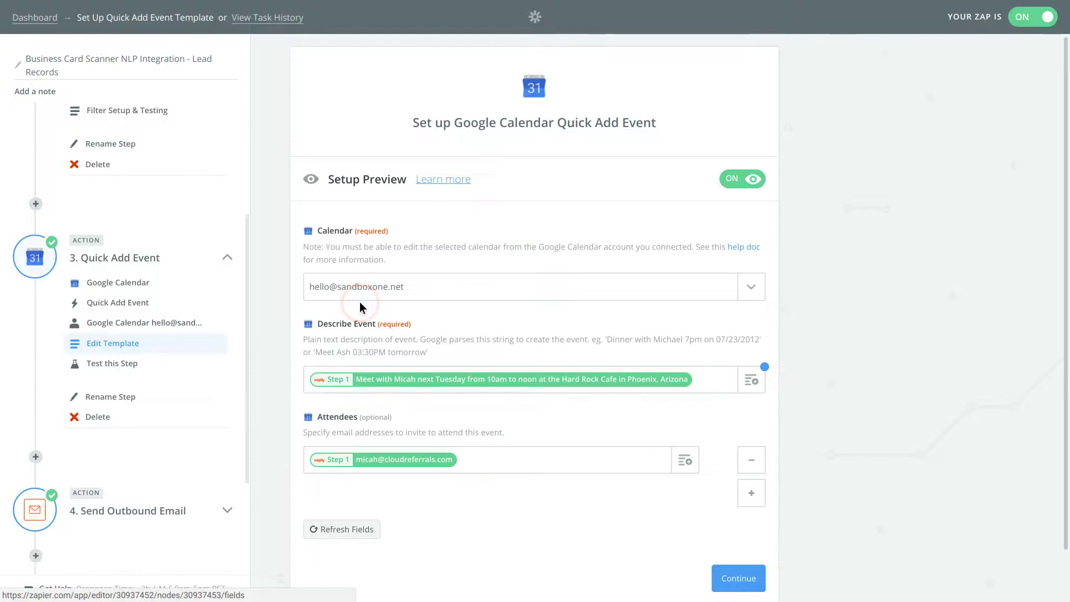
{"action": "scroll", "coordinate": [364, 312], "scroll_direction": "down", "scroll_amount": 1}
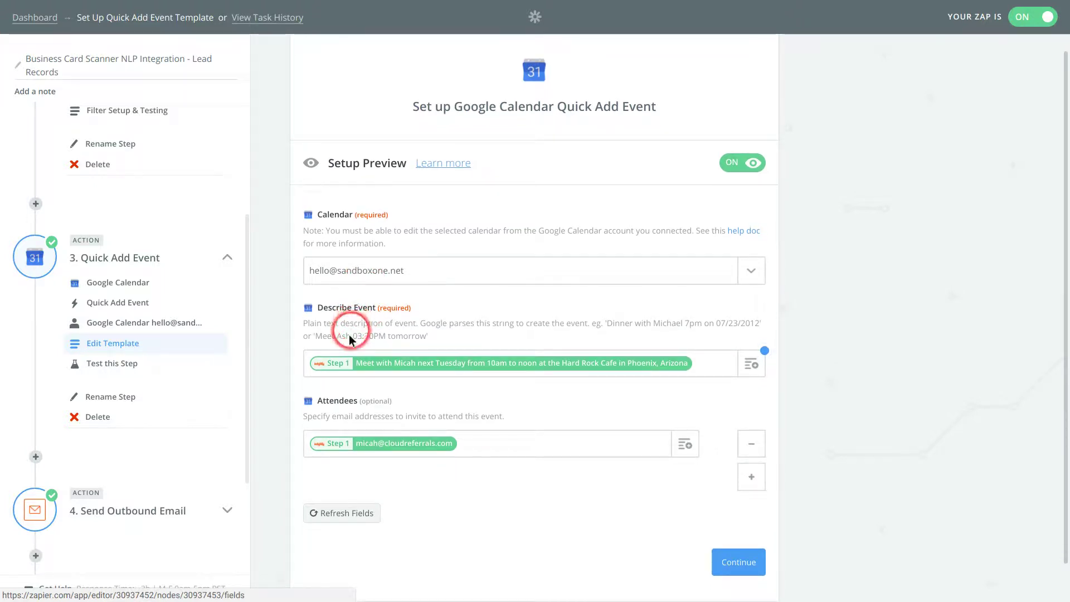
{"action": "left_click", "coordinate": [355, 365]}
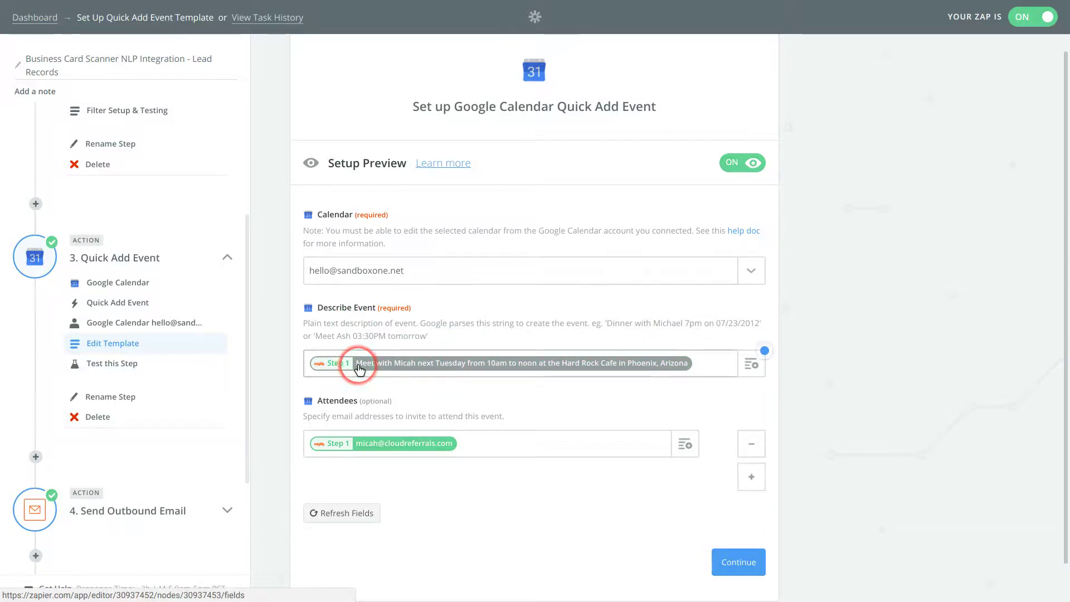
{"action": "left_click", "coordinate": [353, 401]}
{"action": "left_click", "coordinate": [351, 443]}
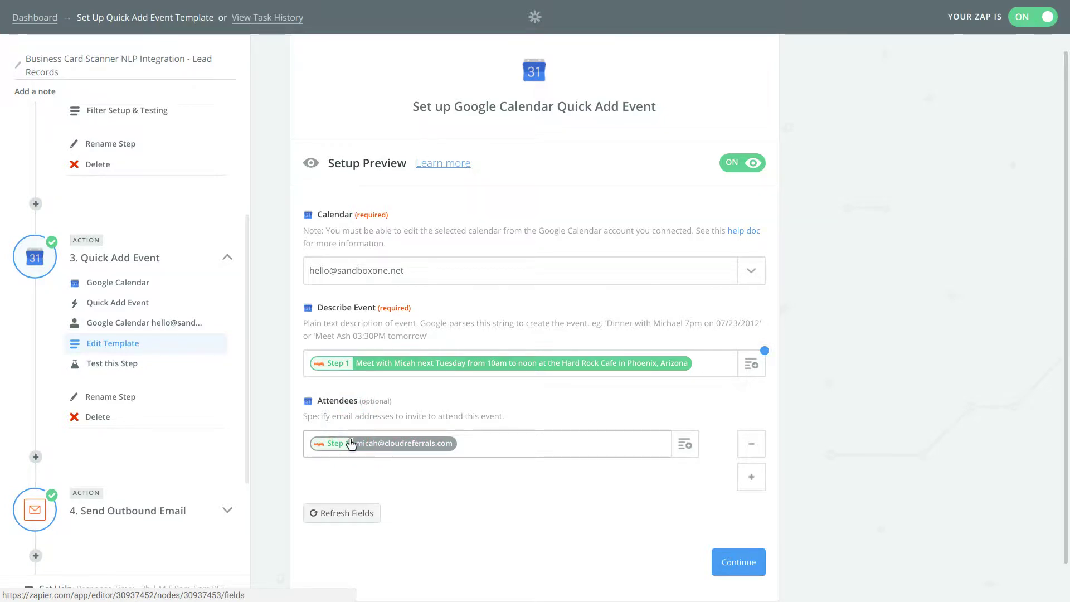
{"action": "left_click", "coordinate": [363, 470]}
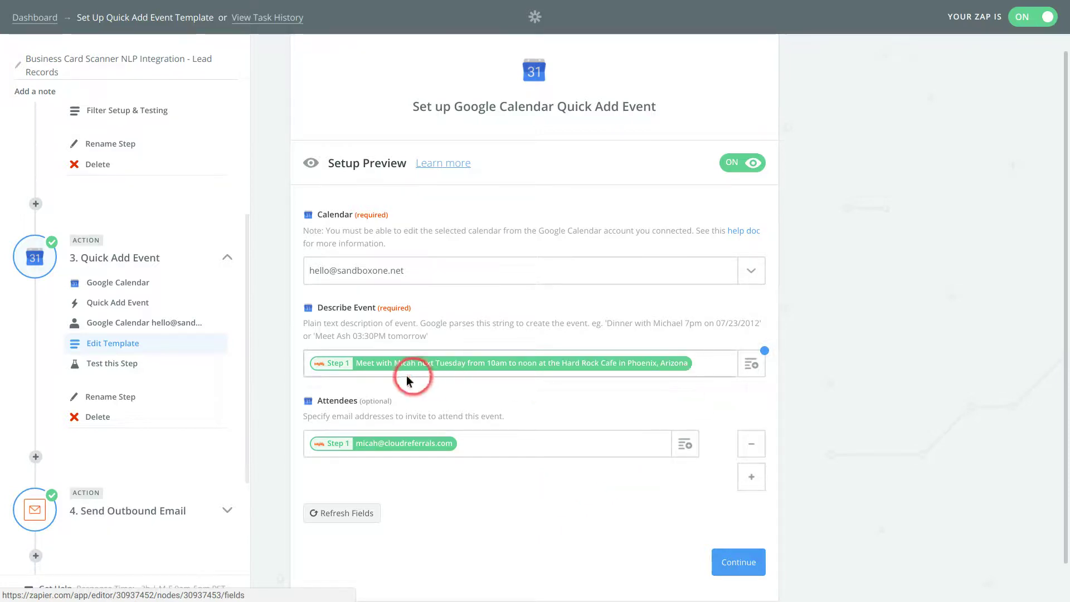
{"action": "left_click", "coordinate": [401, 400]}
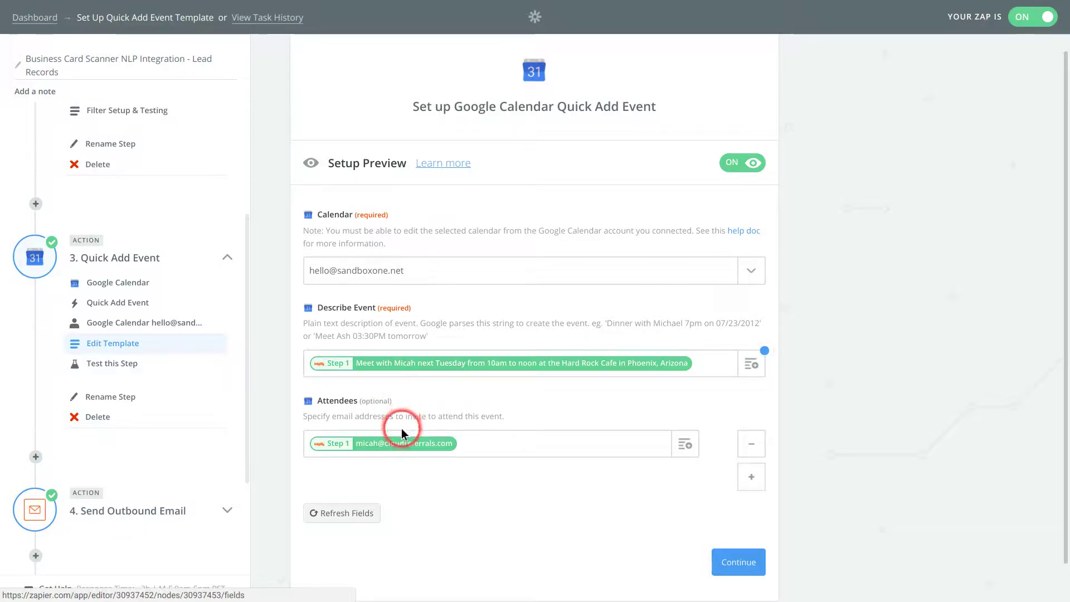
{"action": "left_click", "coordinate": [400, 444]}
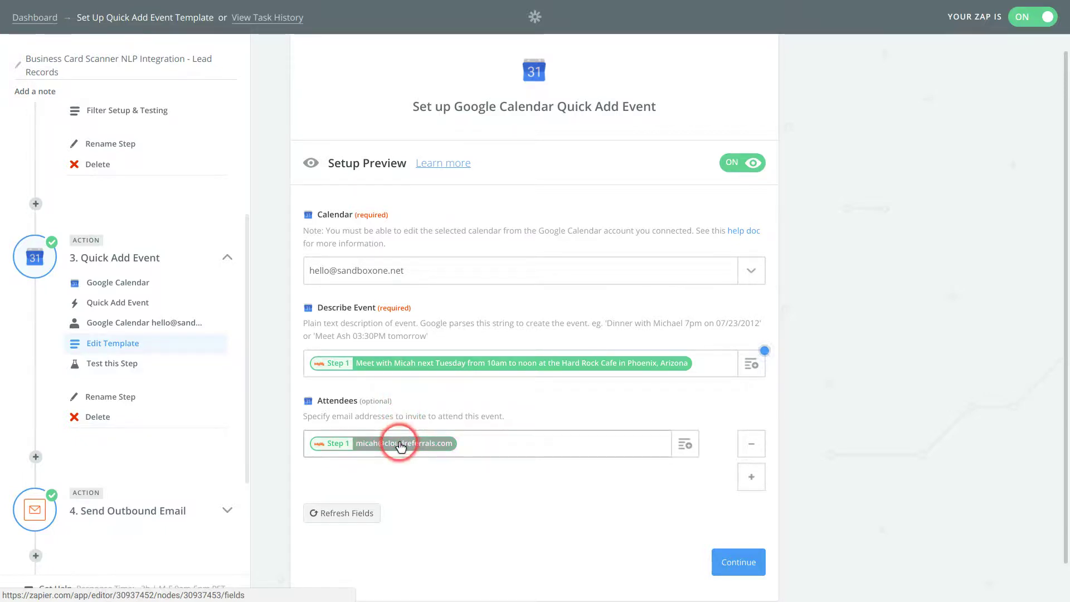
{"action": "left_click", "coordinate": [400, 445]}
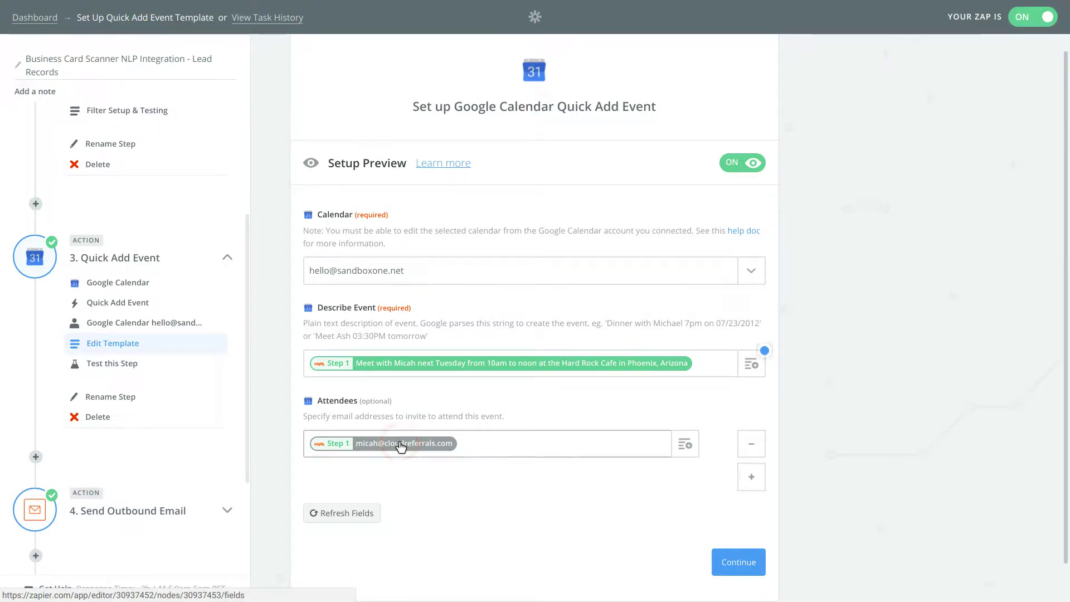
- Open the template of the Send Outbound Email step and examine its To, Subject and Body fields
{"action": "left_click", "coordinate": [249, 448]}
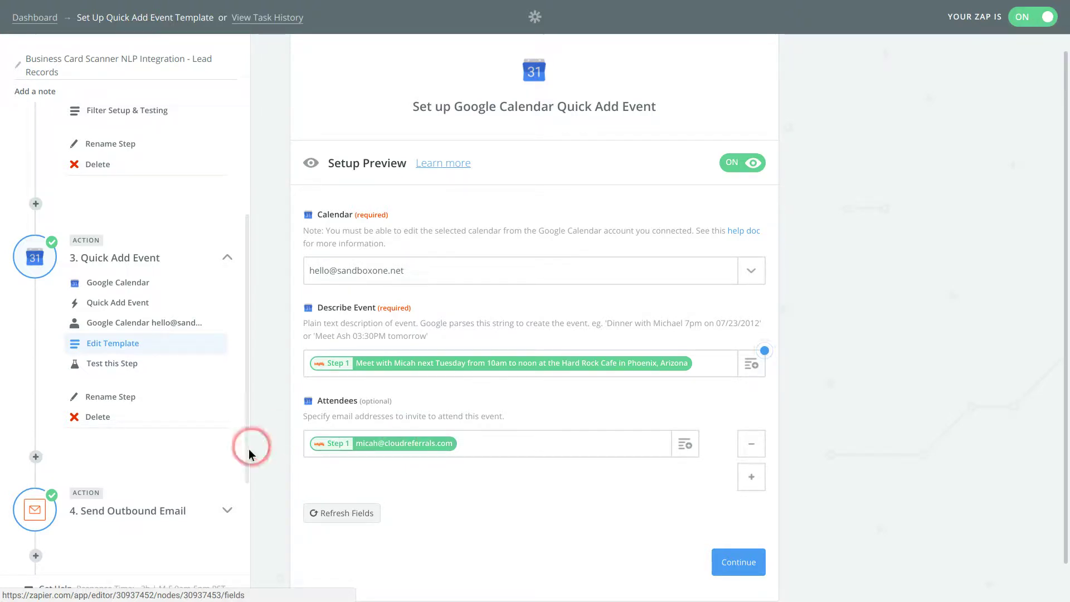
{"action": "left_click", "coordinate": [229, 509]}
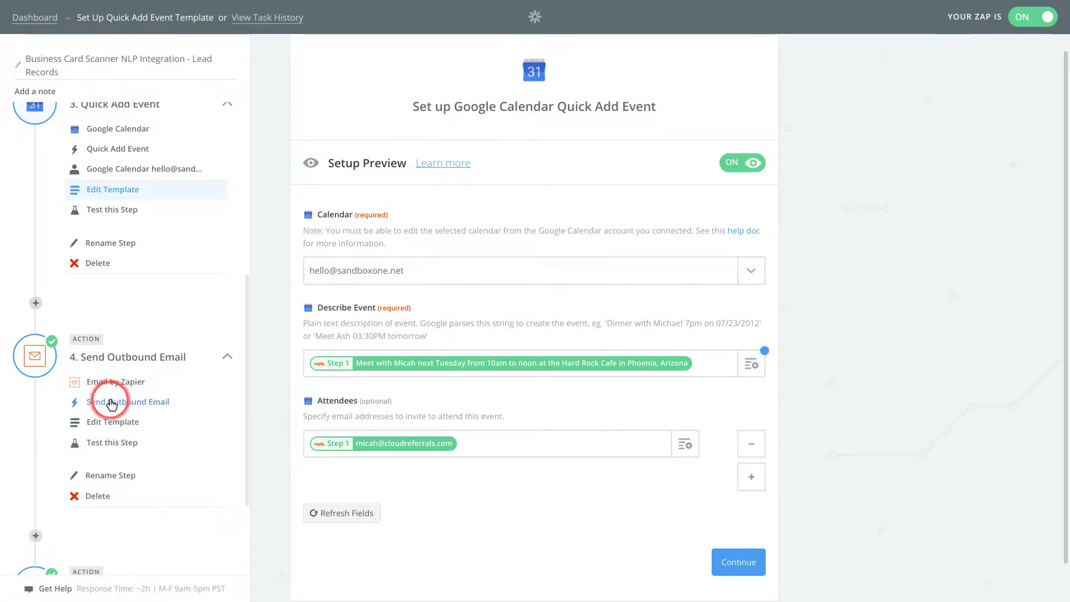
{"action": "left_click", "coordinate": [111, 421]}
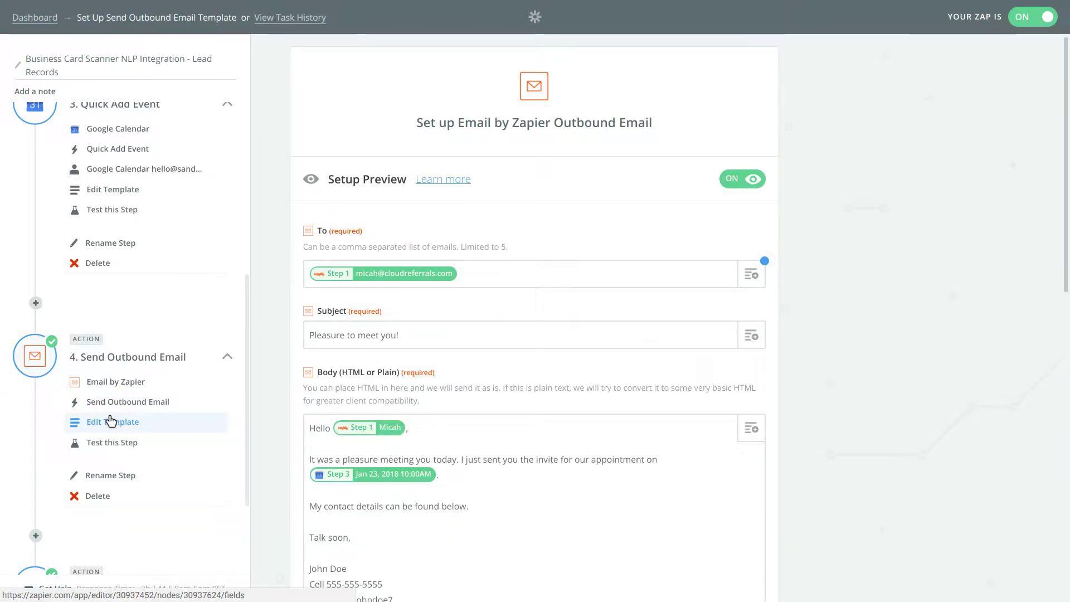
{"action": "left_click", "coordinate": [290, 300]}
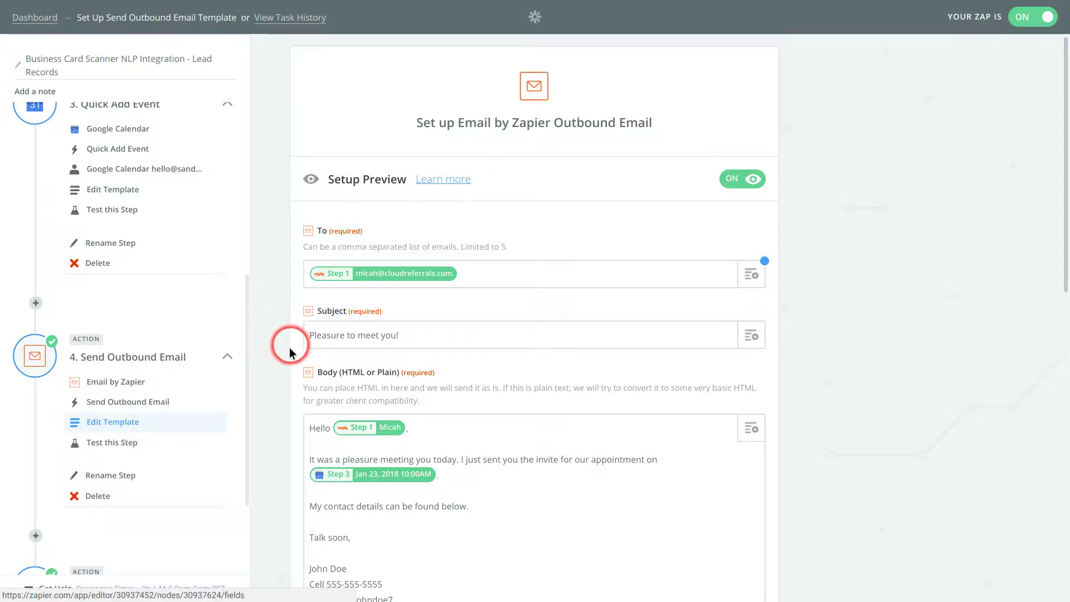
{"action": "scroll", "coordinate": [279, 398], "scroll_direction": "down", "scroll_amount": 1}
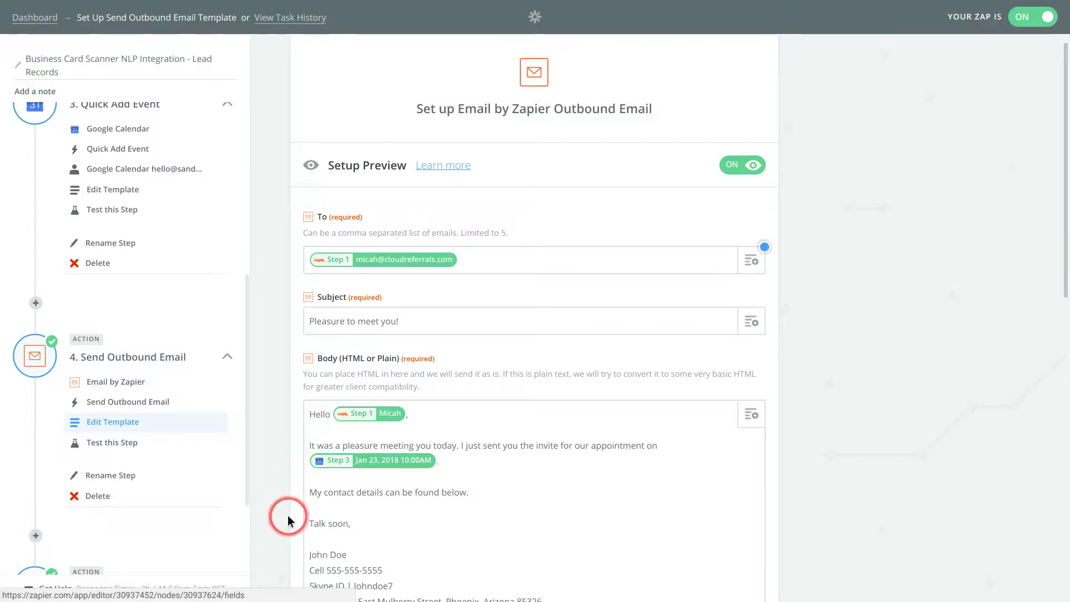
{"action": "scroll", "coordinate": [292, 485], "scroll_direction": "down", "scroll_amount": 2}
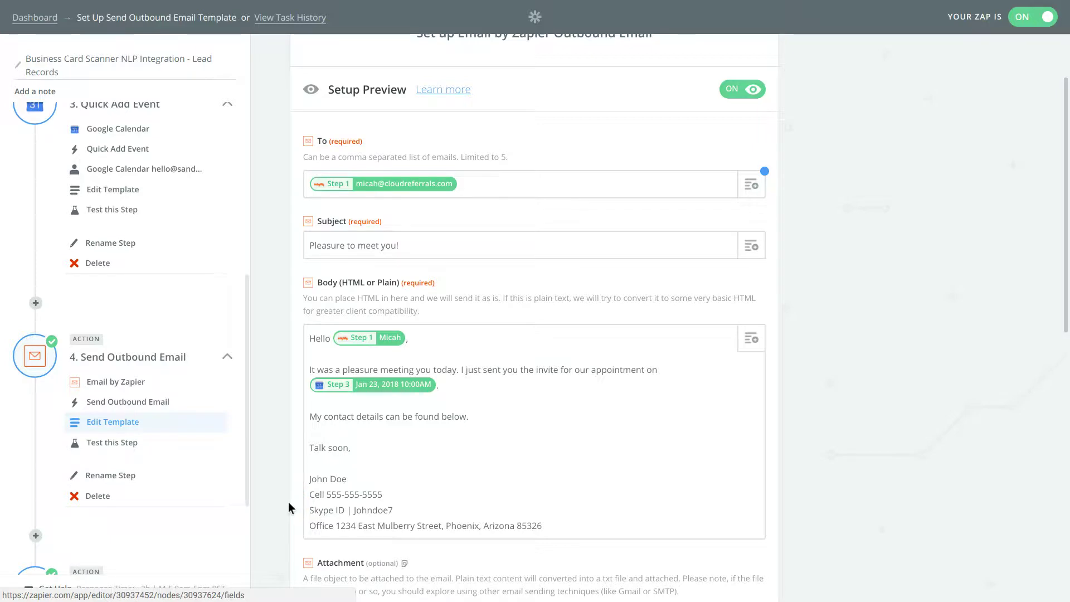
- Open the template of the Update Event step and examine its Calendar, Event, custom Event ID and Description fields
{"action": "scroll", "coordinate": [160, 472], "scroll_direction": "down", "scroll_amount": 2}
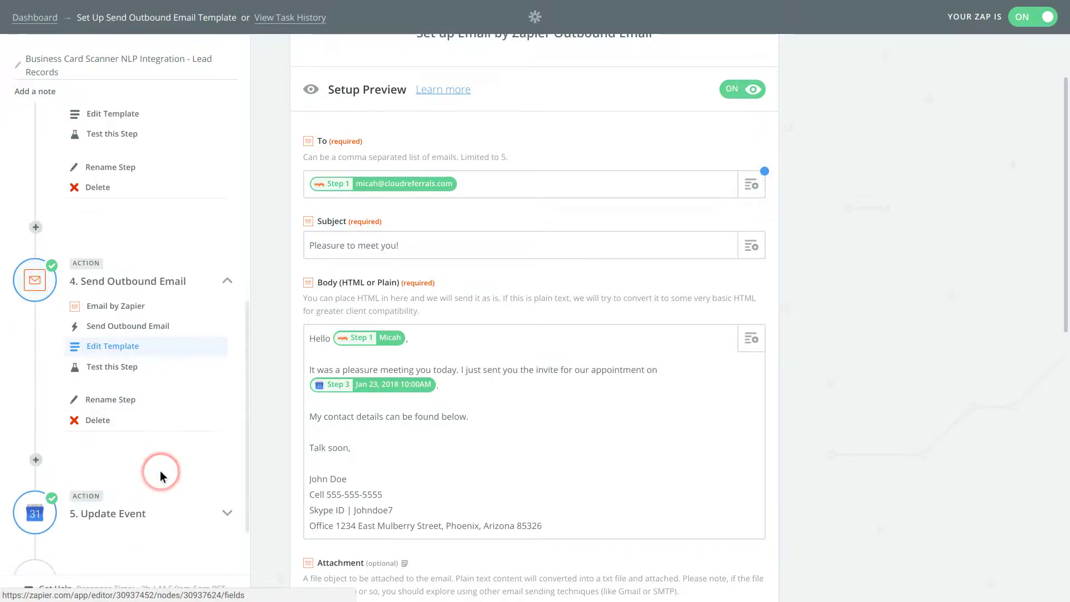
{"action": "scroll", "coordinate": [159, 470], "scroll_direction": "down", "scroll_amount": 1}
{"action": "left_click", "coordinate": [133, 460]}
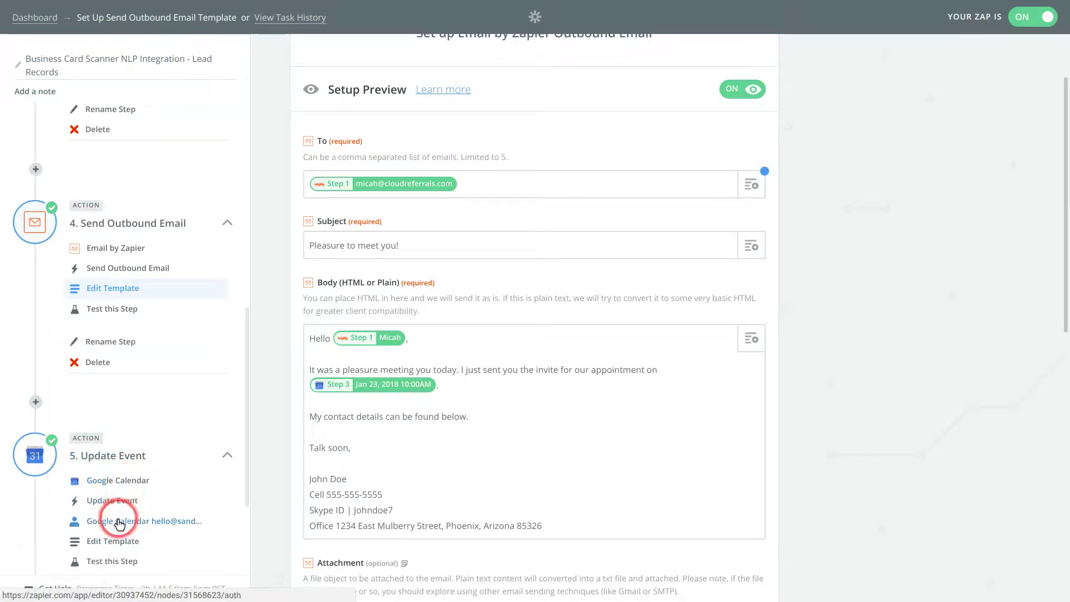
{"action": "left_click", "coordinate": [112, 545]}
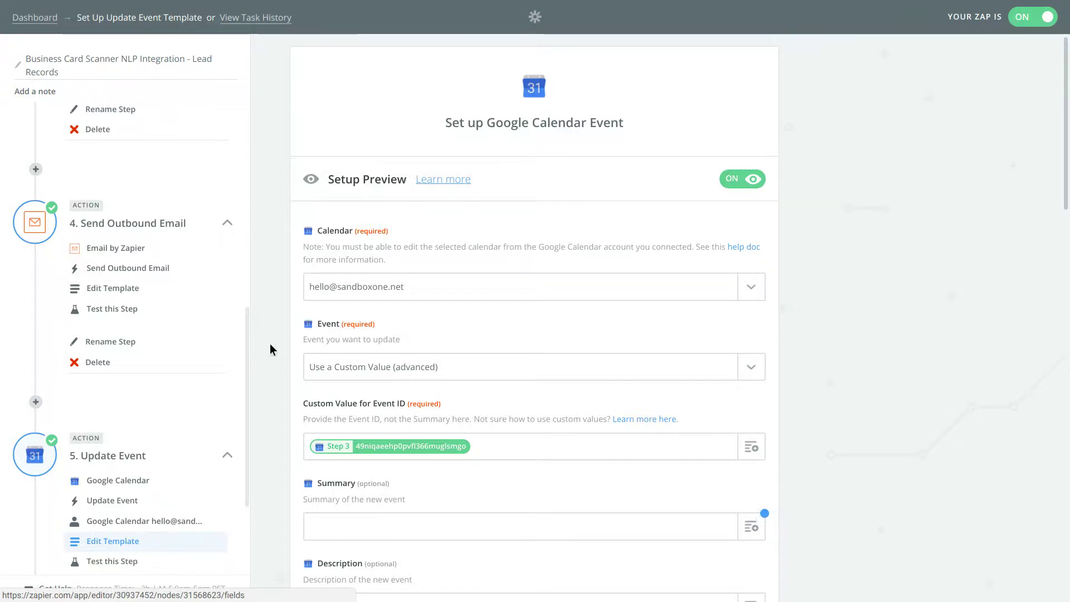
{"action": "scroll", "coordinate": [307, 421], "scroll_direction": "down", "scroll_amount": 2}
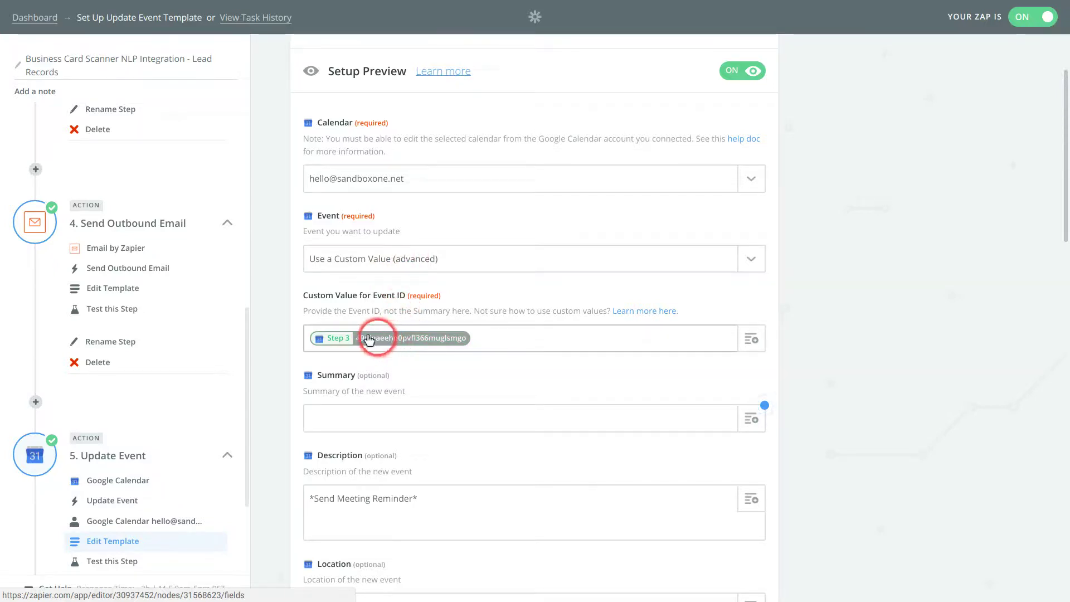
{"action": "scroll", "coordinate": [213, 316], "scroll_direction": "up", "scroll_amount": 3}
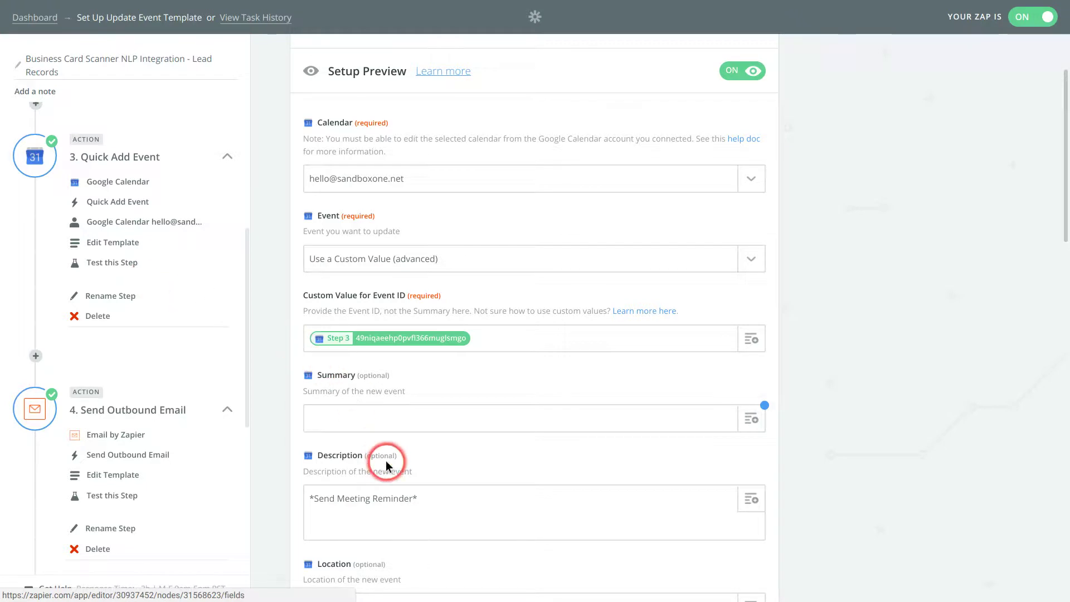
- Copy the text "*Send Meeting Reminder*" from the Update Event step's Description field
{"action": "left_click", "coordinate": [433, 499]}
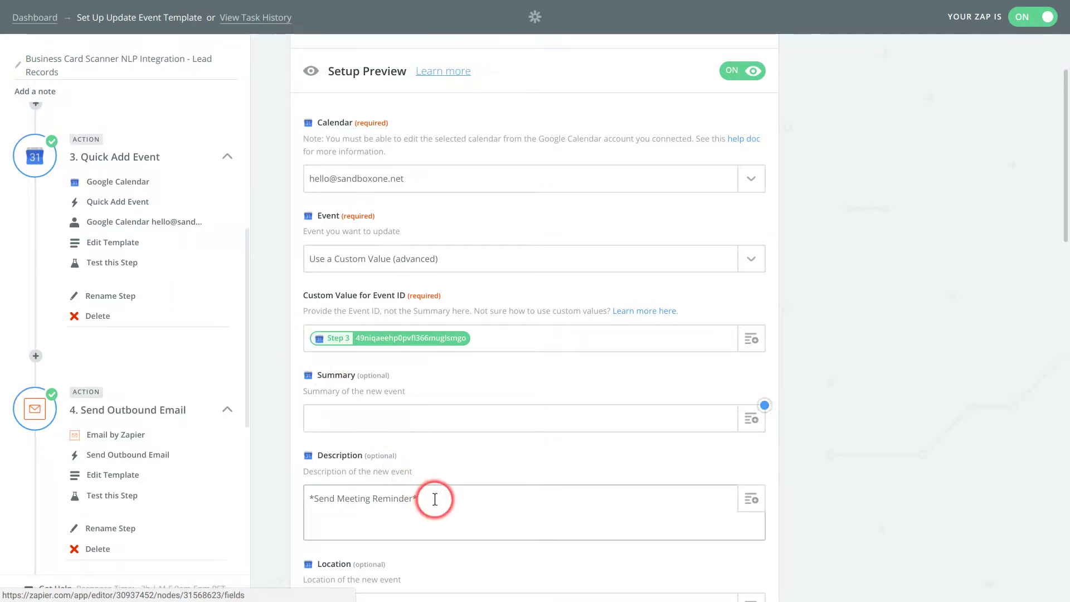
{"action": "left_click_drag", "start_coordinate": [435, 499], "coordinate": [296, 494]}
{"action": "key", "text": "ctrl+c"}
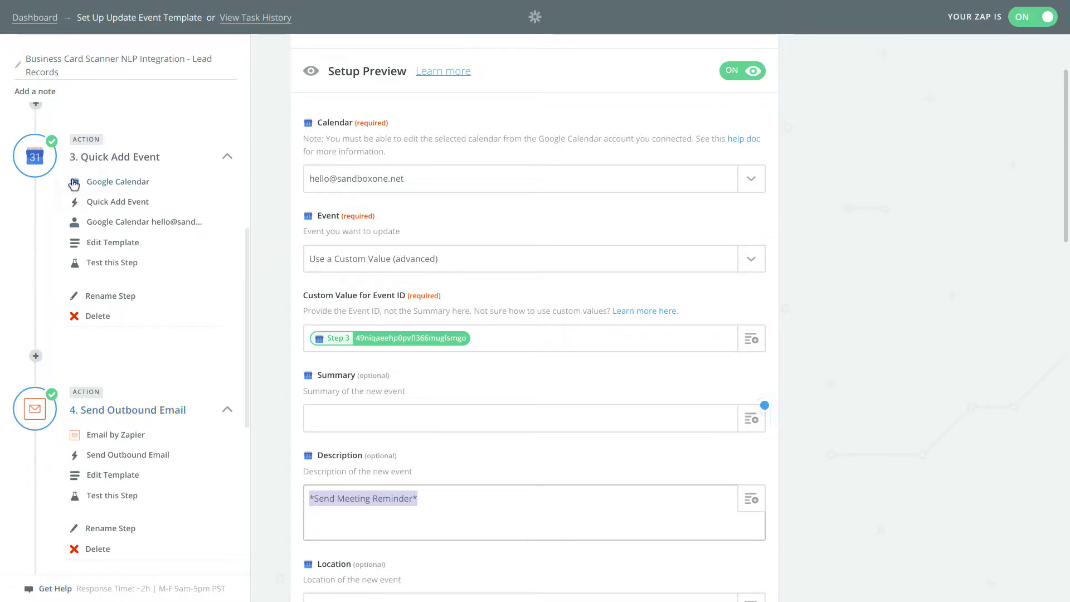
- Return to the Zap list, open the Calendar Integration - Meeting Reminder Zap for editing and show its Event Start trigger options
{"action": "left_click", "coordinate": [35, 18]}
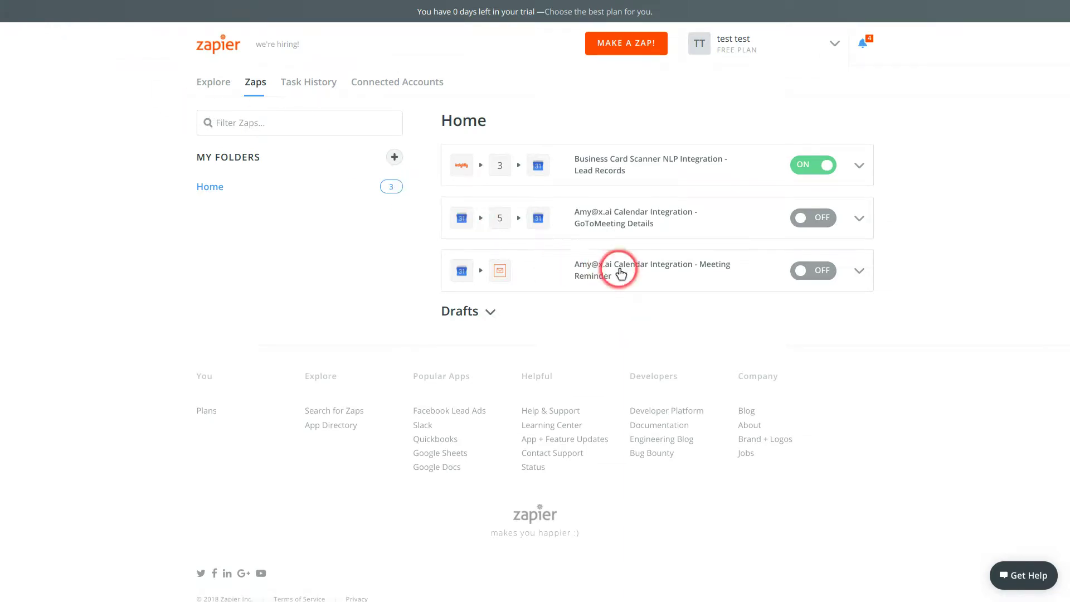
{"action": "left_click", "coordinate": [859, 273]}
{"action": "left_click", "coordinate": [825, 290]}
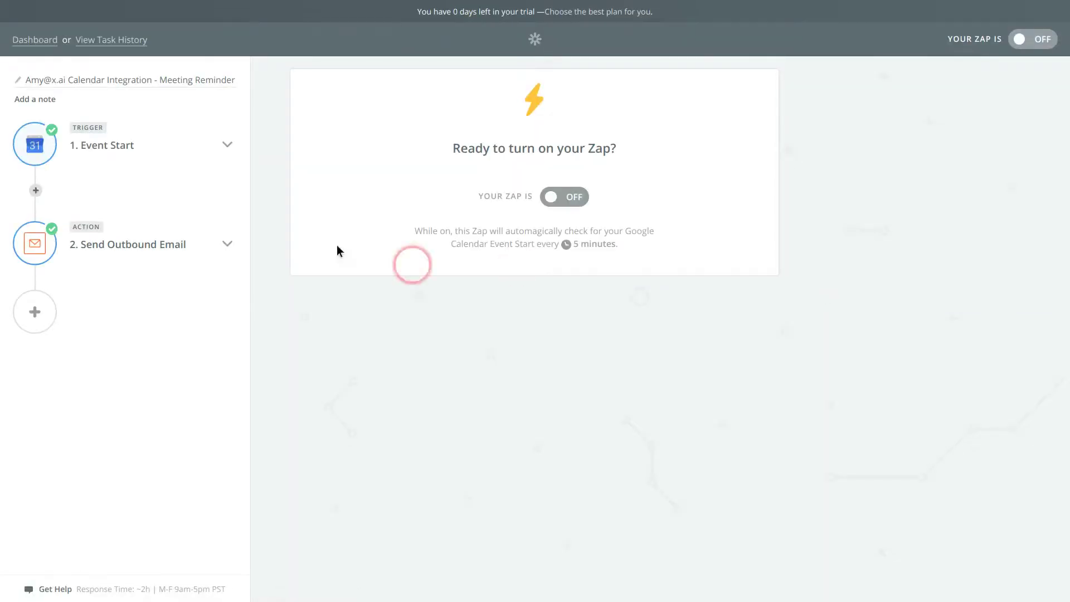
{"action": "left_click", "coordinate": [229, 146]}
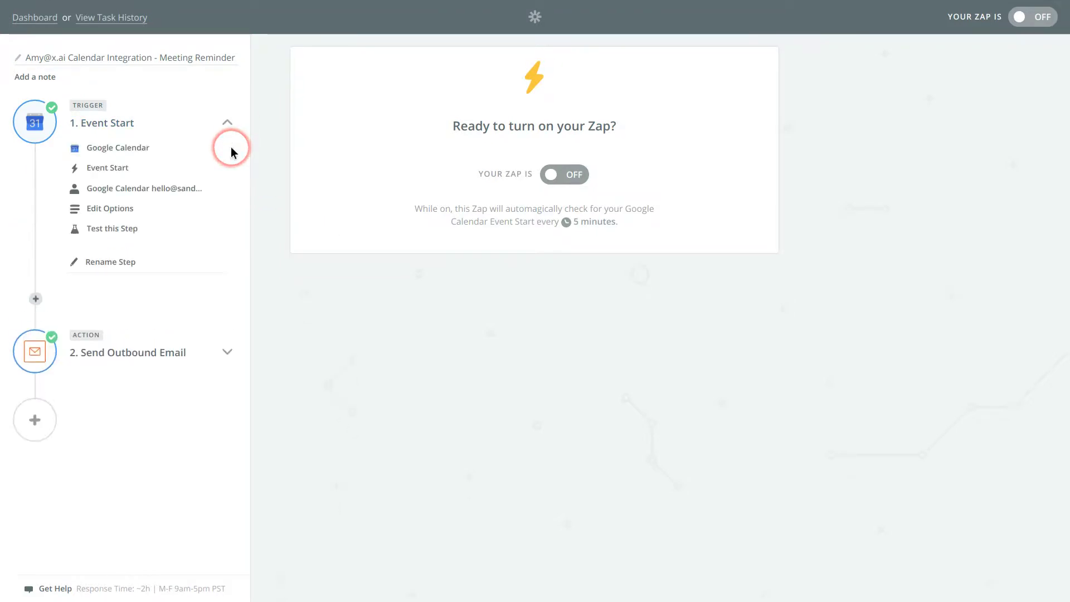
{"action": "left_click", "coordinate": [129, 210]}
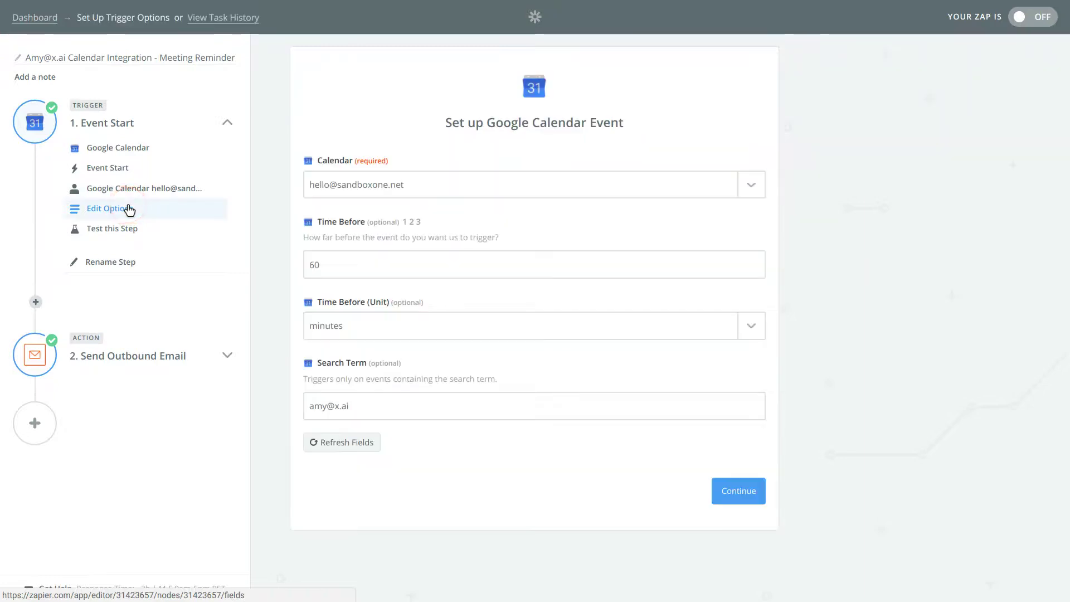
- Set the Event Start trigger's Time Before to 24 and its unit to Hours
{"action": "left_click", "coordinate": [288, 198]}
{"action": "left_click", "coordinate": [335, 316]}
{"action": "left_click", "coordinate": [336, 399]}
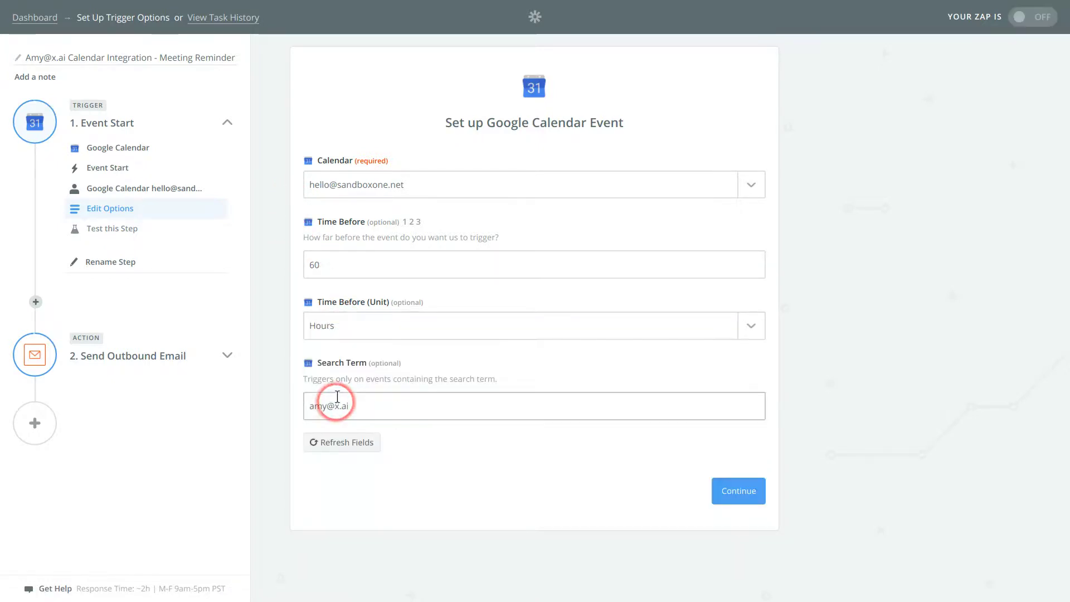
{"action": "double_click", "coordinate": [343, 273]}
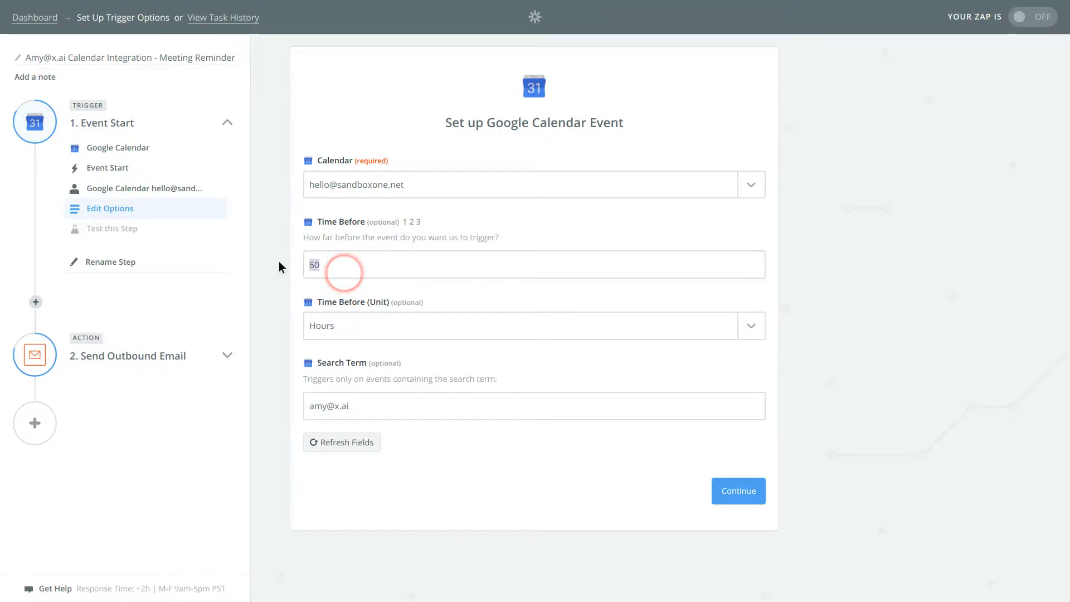
{"action": "left_click", "coordinate": [346, 263]}
{"action": "key", "text": "BackSpace"}
{"action": "key", "text": "BackSpace"}
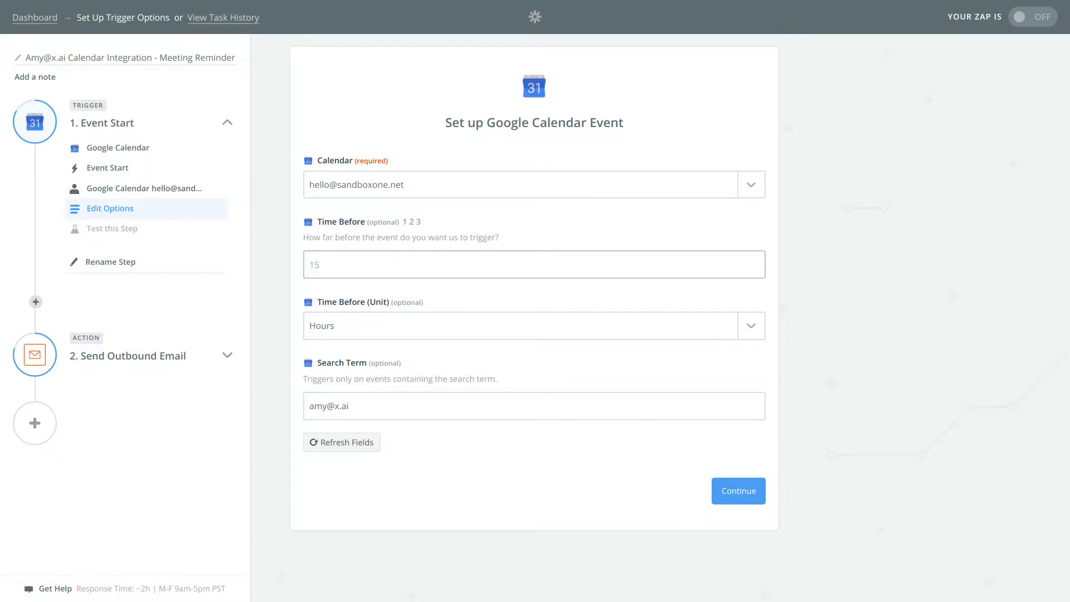
- Replace the trigger's Search Term with the copied text "*Send Meeting Reminder*"
{"action": "left_click_drag", "start_coordinate": [382, 399], "coordinate": [304, 403]}
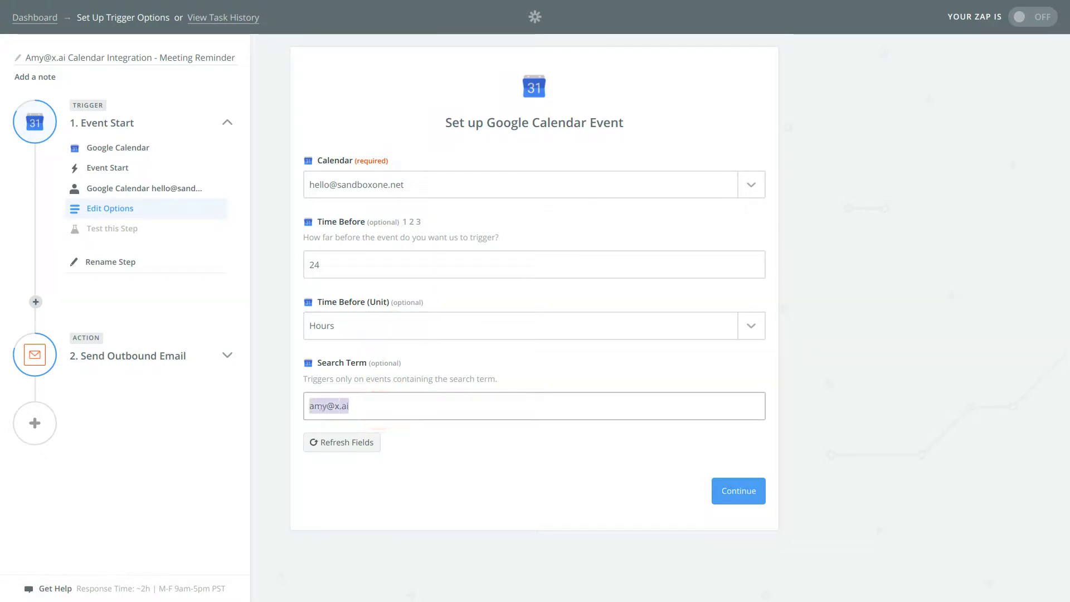
{"action": "key", "text": "BackSpace"}
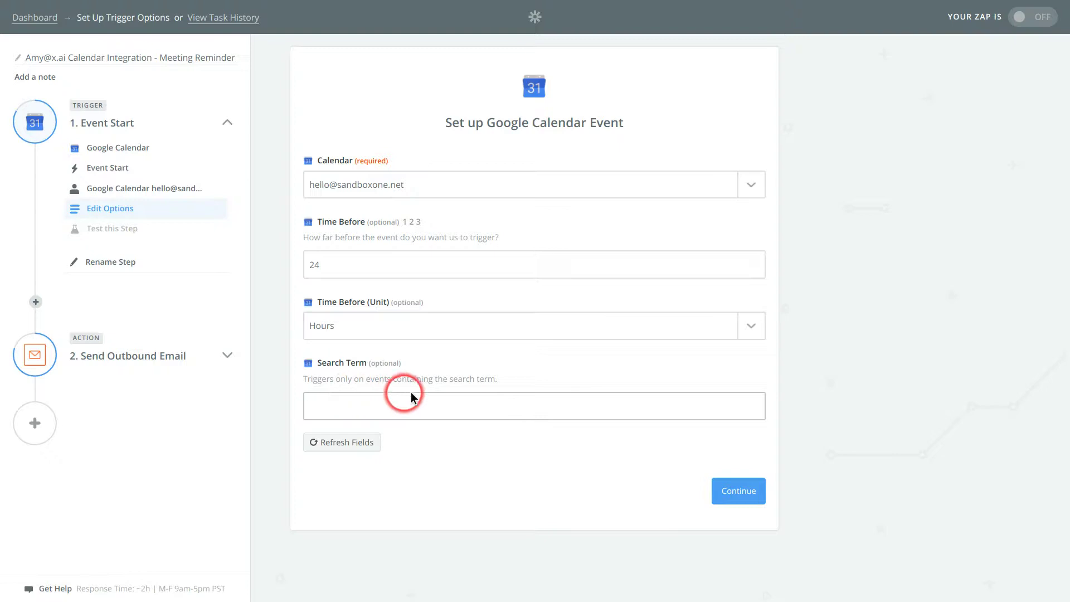
{"action": "key", "text": "ctrl+v"}
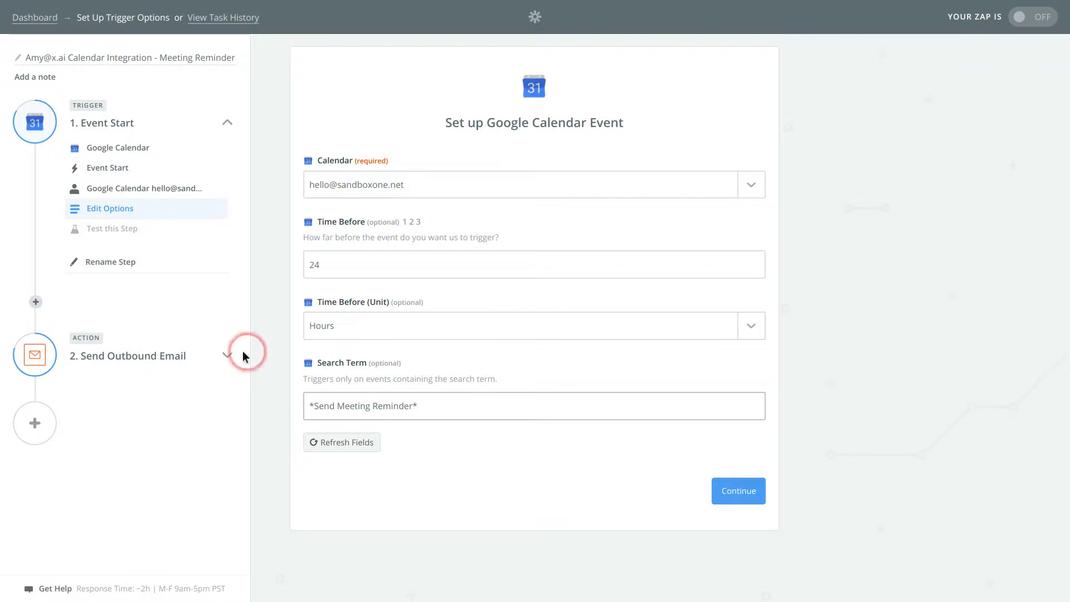
- Open the reminder Zap's Send Outbound Email template and review its To, Subject and Body fields with Setup Preview turned off
{"action": "left_click", "coordinate": [228, 358]}
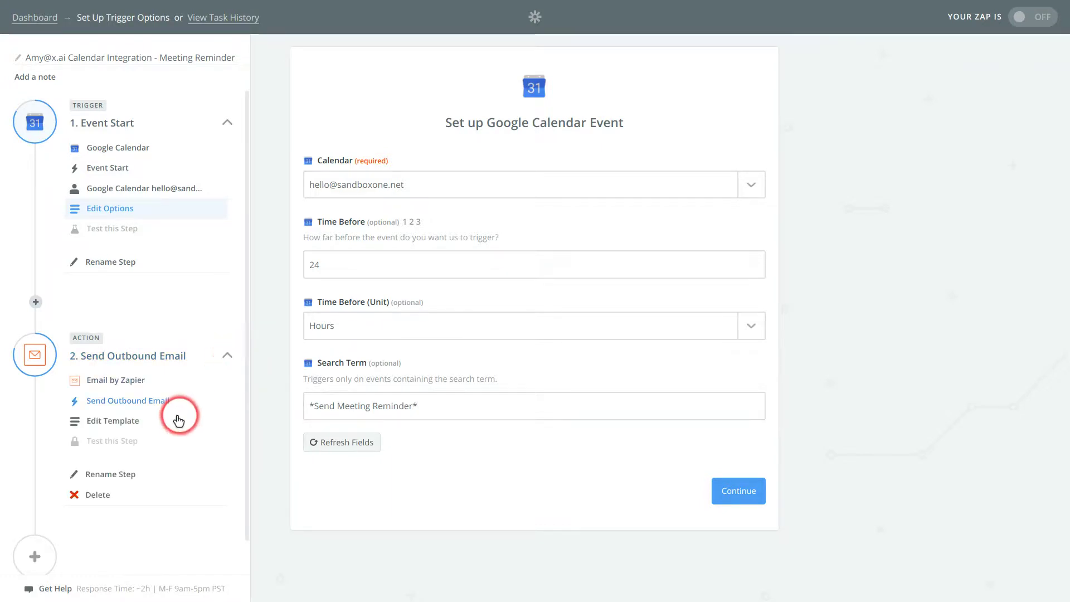
{"action": "left_click", "coordinate": [144, 426]}
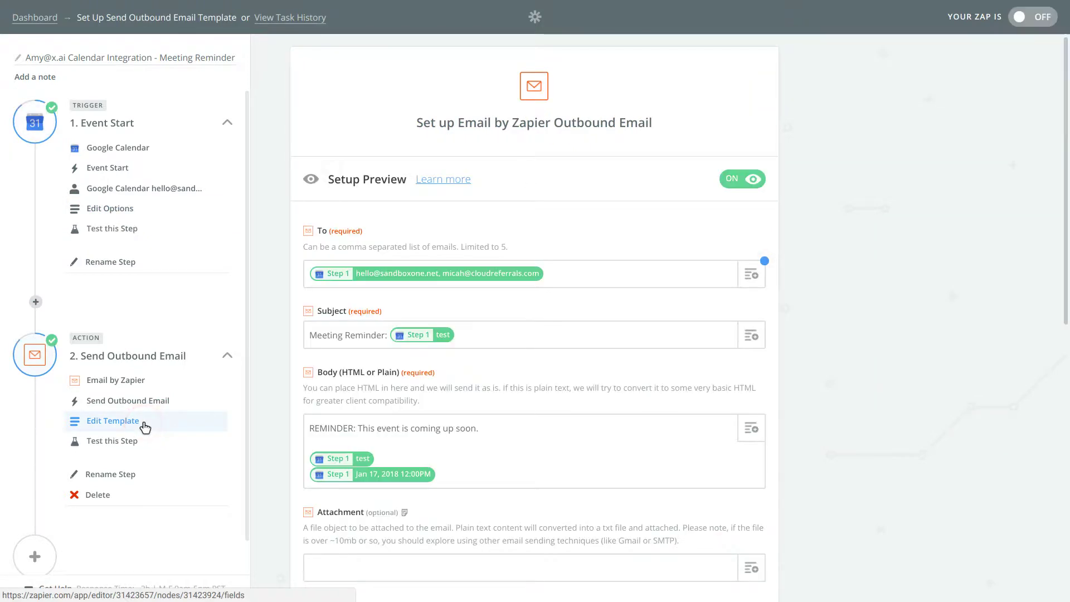
{"action": "left_click", "coordinate": [328, 276]}
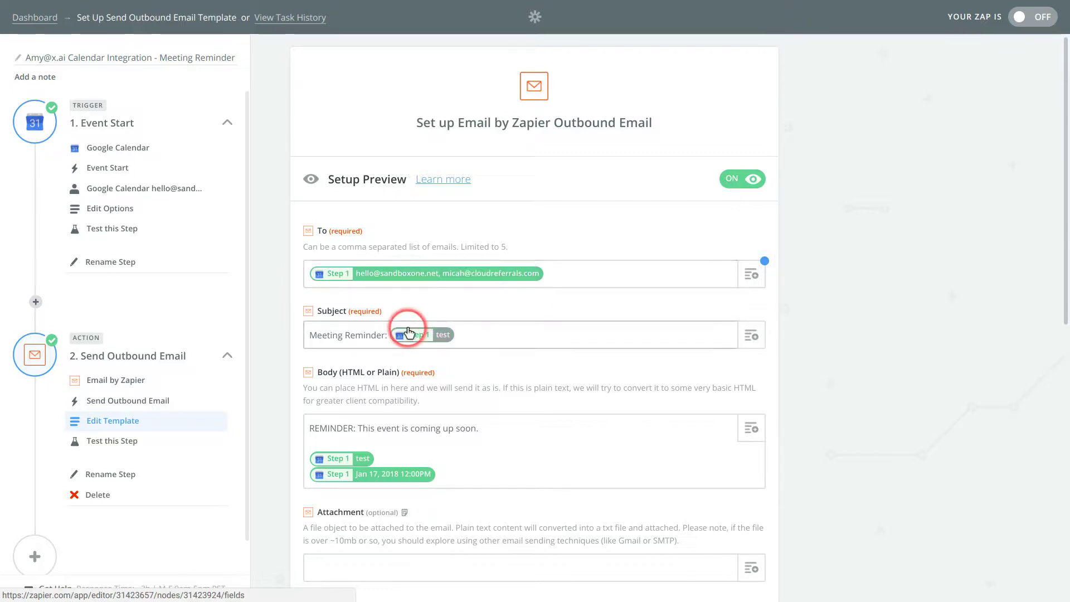
{"action": "left_click", "coordinate": [756, 176]}
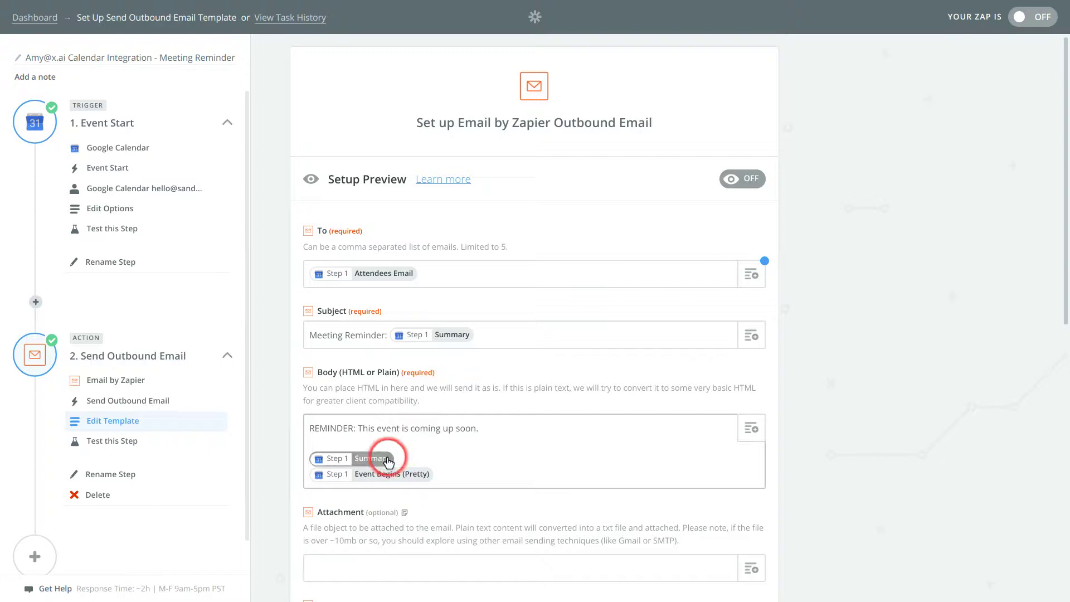
{"action": "left_click", "coordinate": [401, 479]}
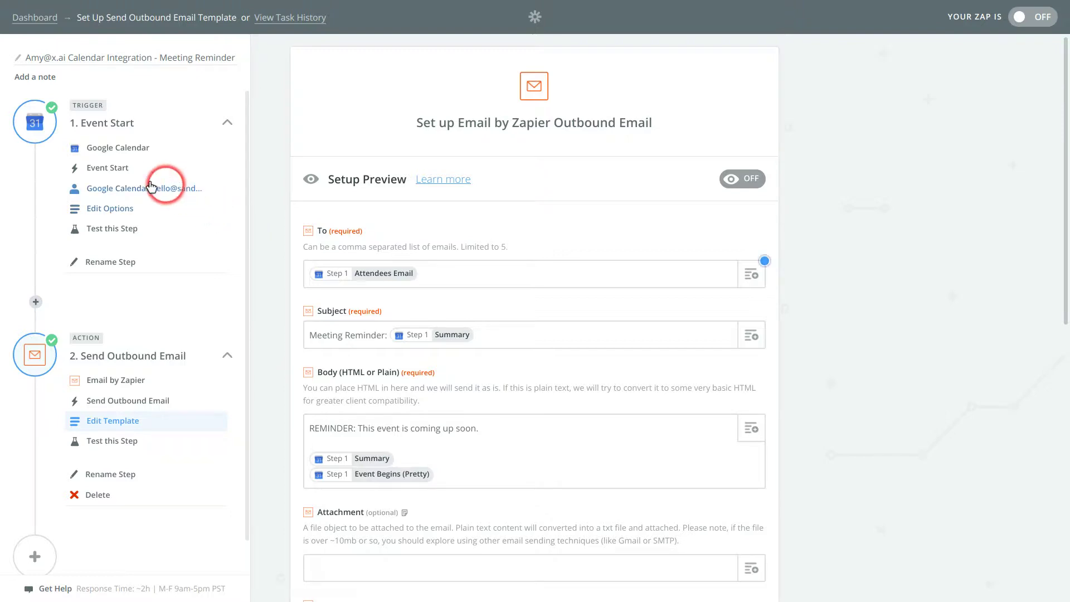
{"action": "left_click", "coordinate": [133, 144]}
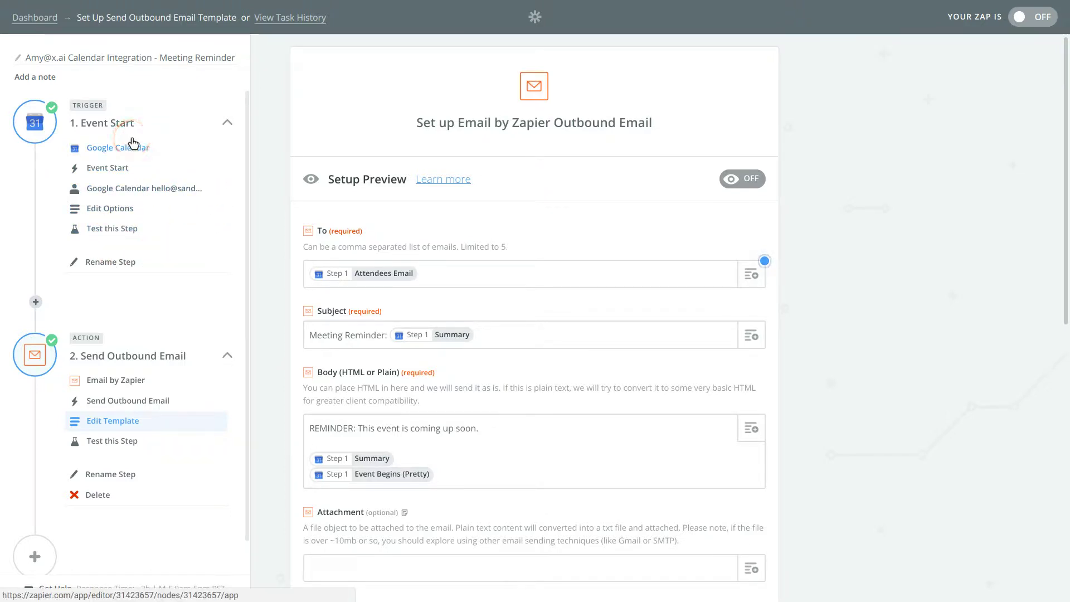
{"action": "left_click", "coordinate": [130, 125]}
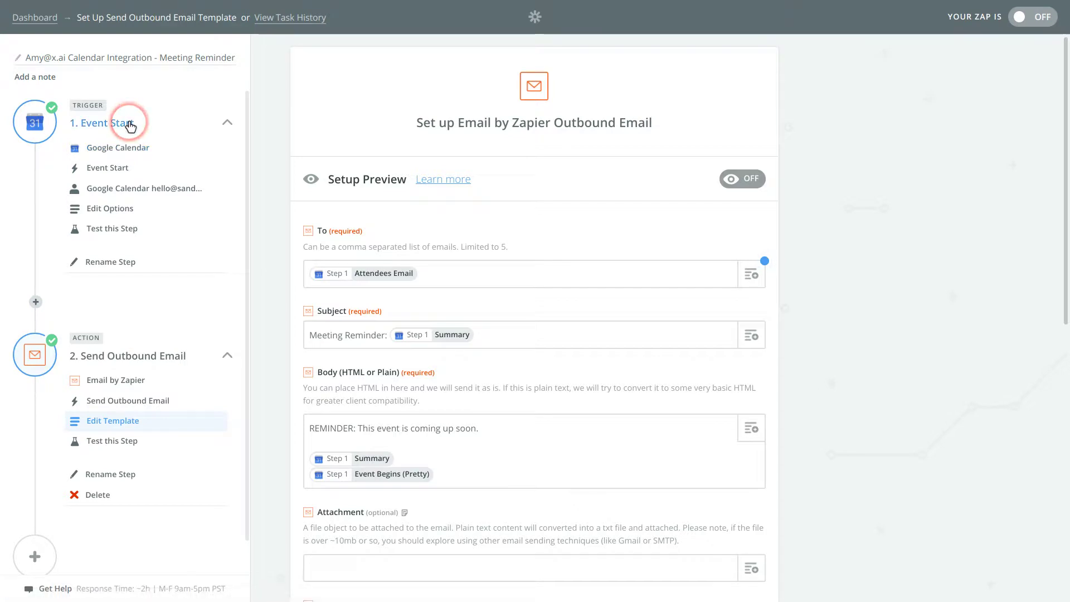
{"action": "left_click", "coordinate": [150, 65]}
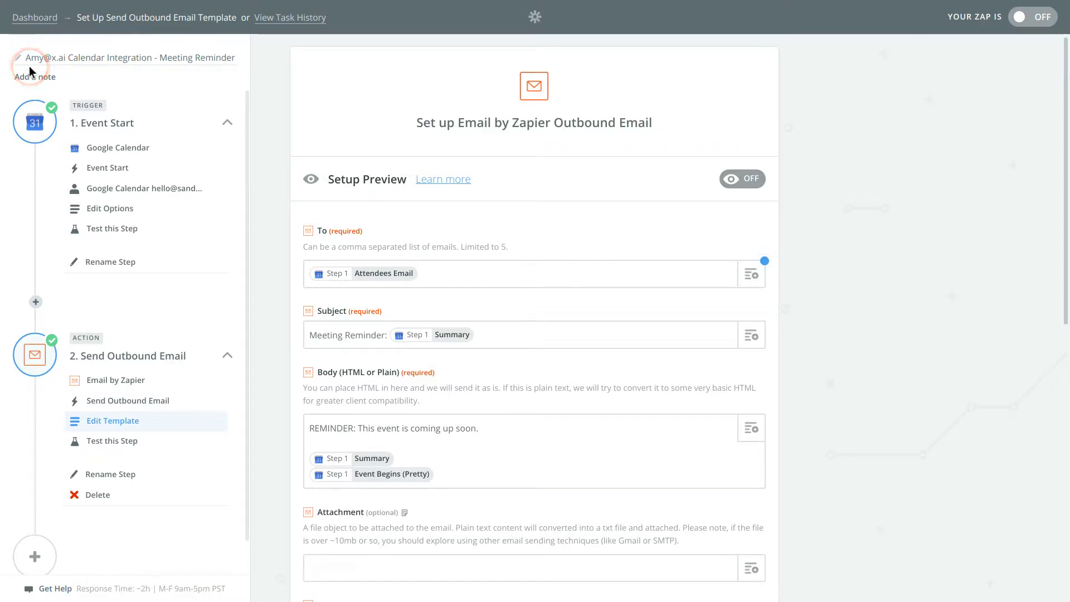
- Return to the Zap list and make a copy of the "Business Card Scanner NLP Integration - Lead Records" Zap
{"action": "left_click", "coordinate": [37, 23]}
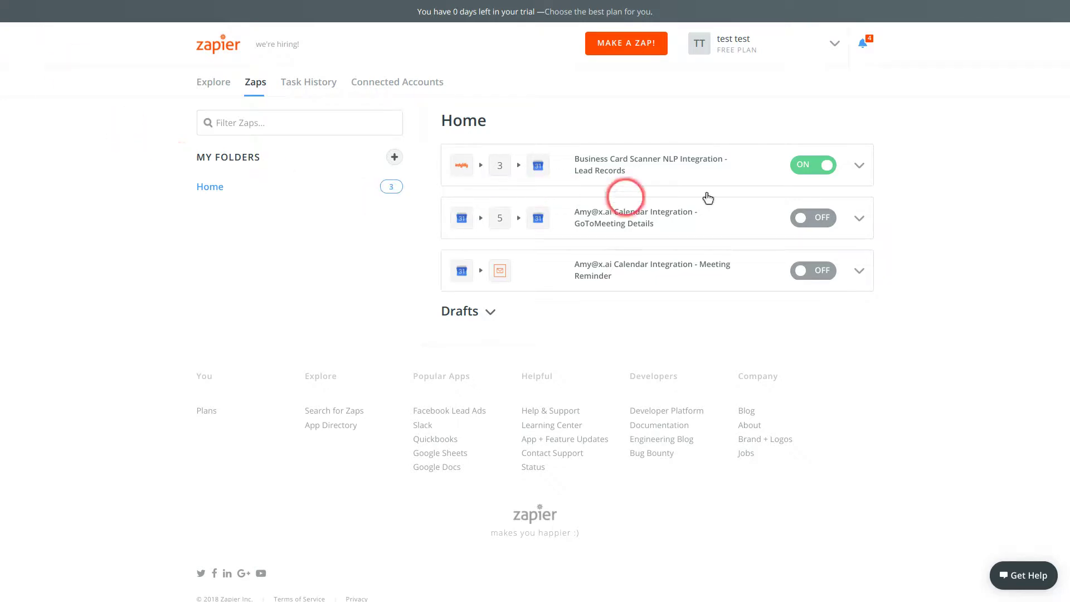
{"action": "left_click", "coordinate": [860, 176]}
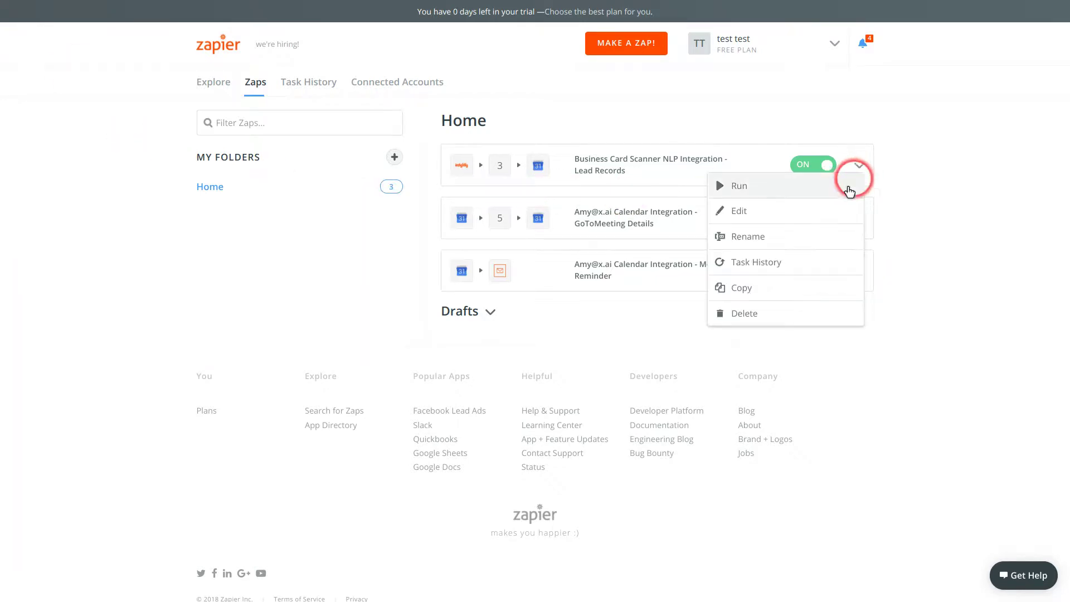
{"action": "left_click", "coordinate": [793, 288]}
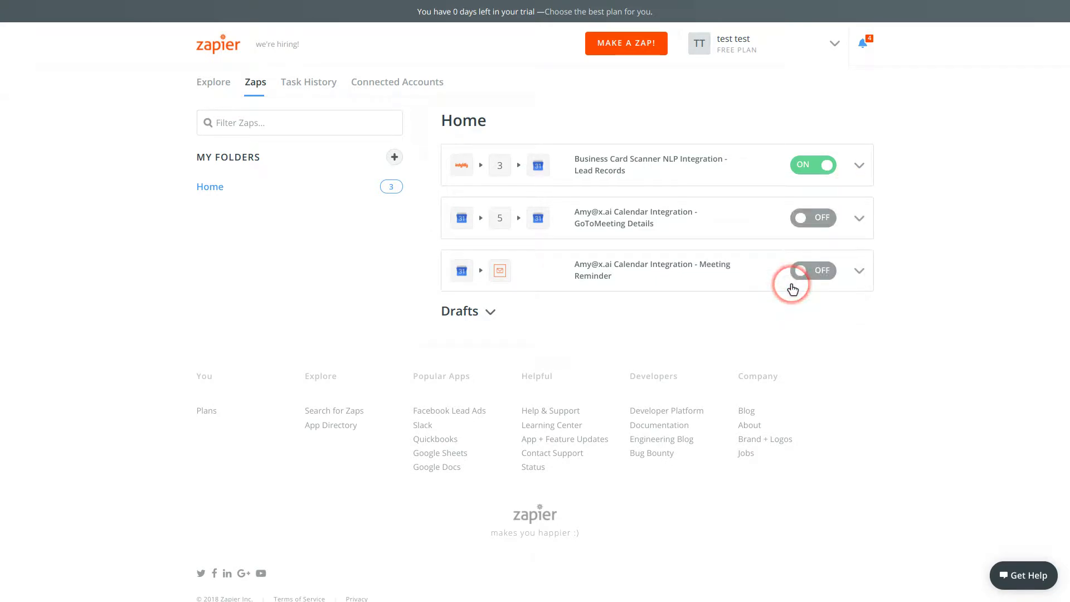
- Open the "Business Card Scanner NLP Integration - Lead Records Copy" Zap for editing
{"action": "left_click", "coordinate": [862, 331]}
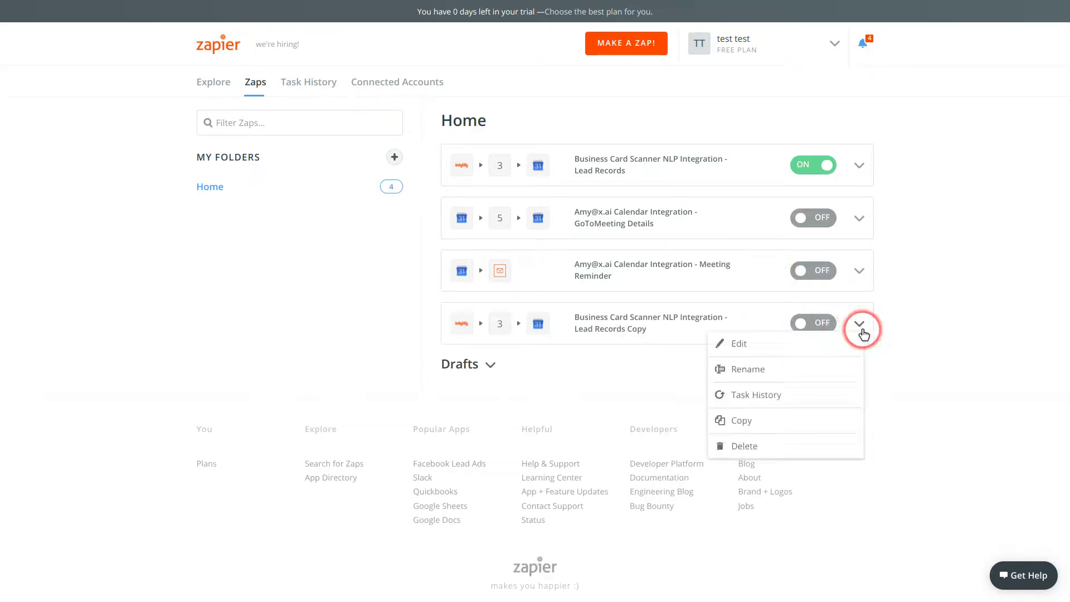
{"action": "left_click", "coordinate": [834, 341]}
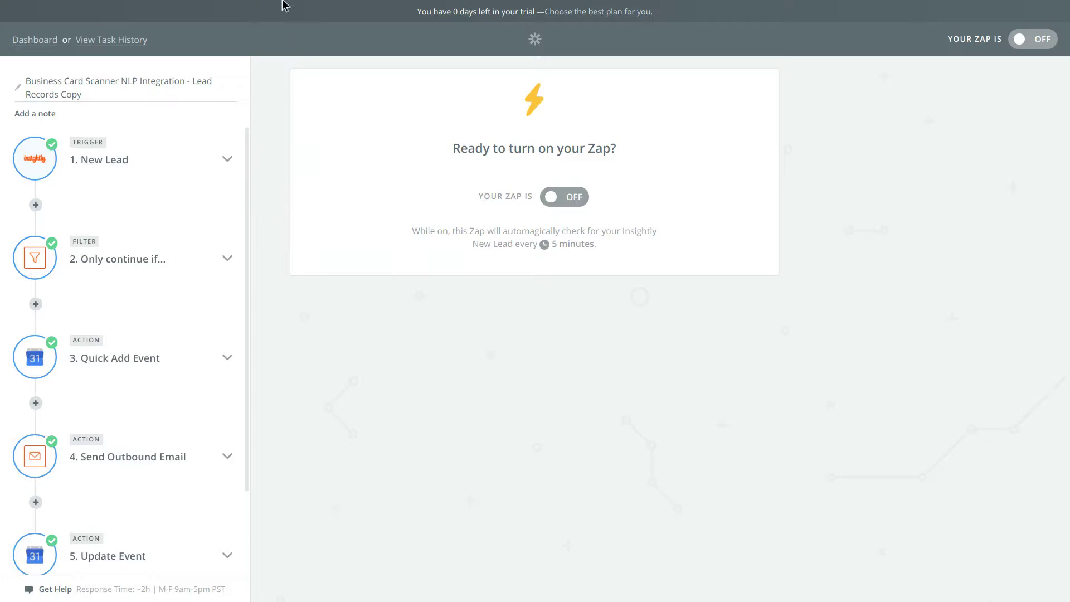
- Switch to the Google Docs script, read through the networking mixer conversation, and return to the Zap editor
{"action": "left_click", "coordinate": [271, 2]}
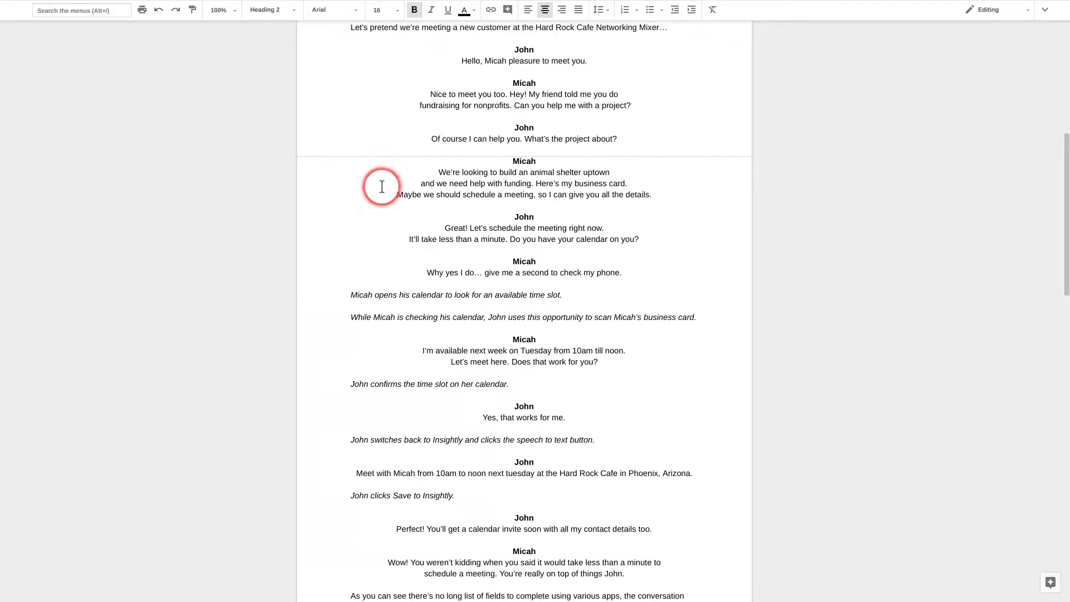
{"action": "scroll", "coordinate": [367, 186], "scroll_direction": "down", "scroll_amount": 2}
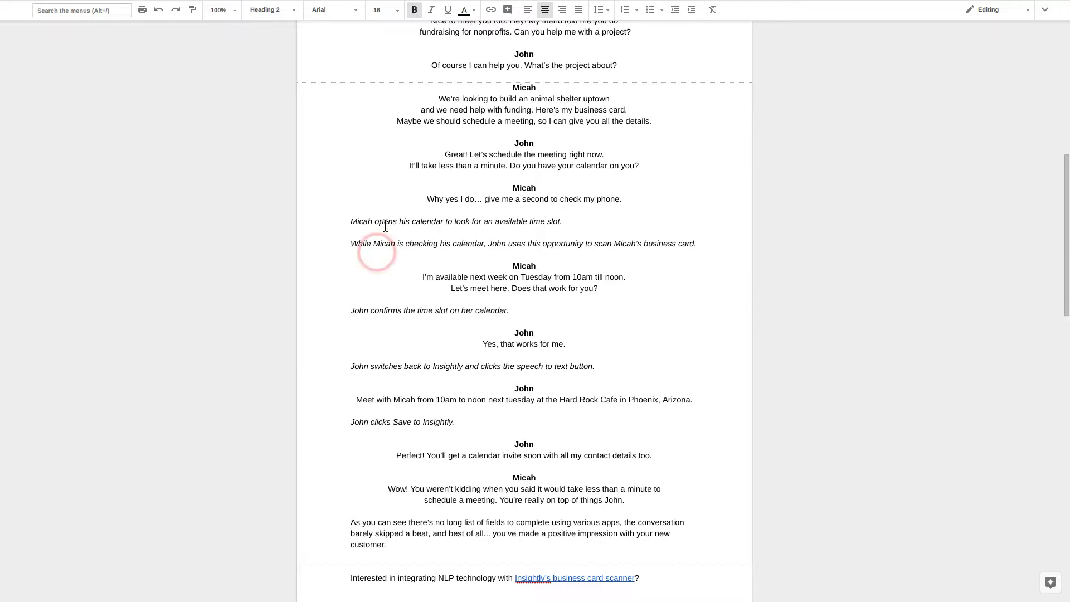
{"action": "mouse_move", "coordinate": [415, 1]}
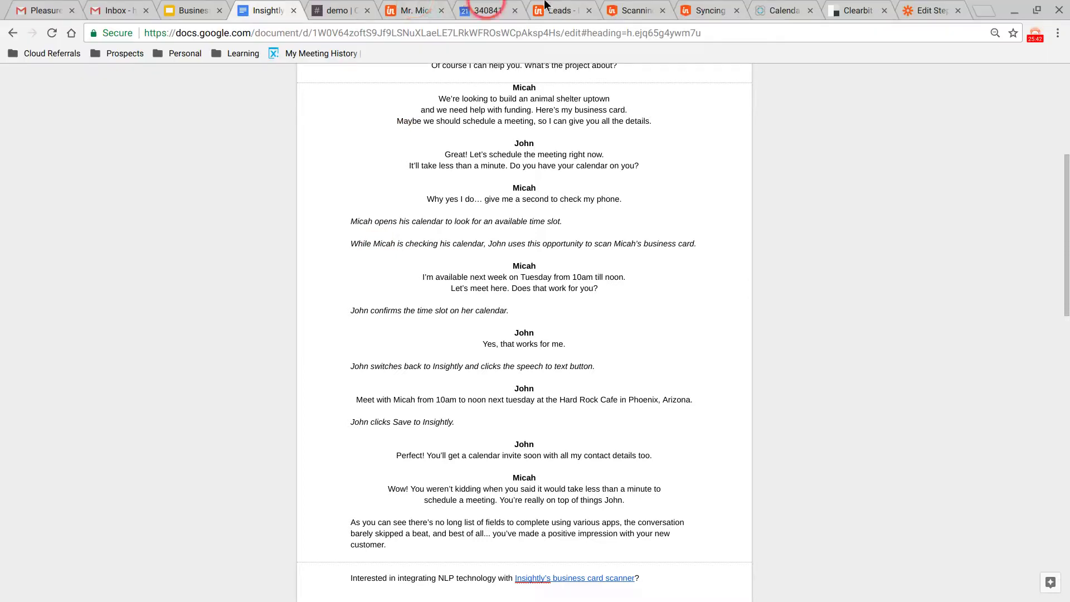
{"action": "left_click", "coordinate": [909, 13]}
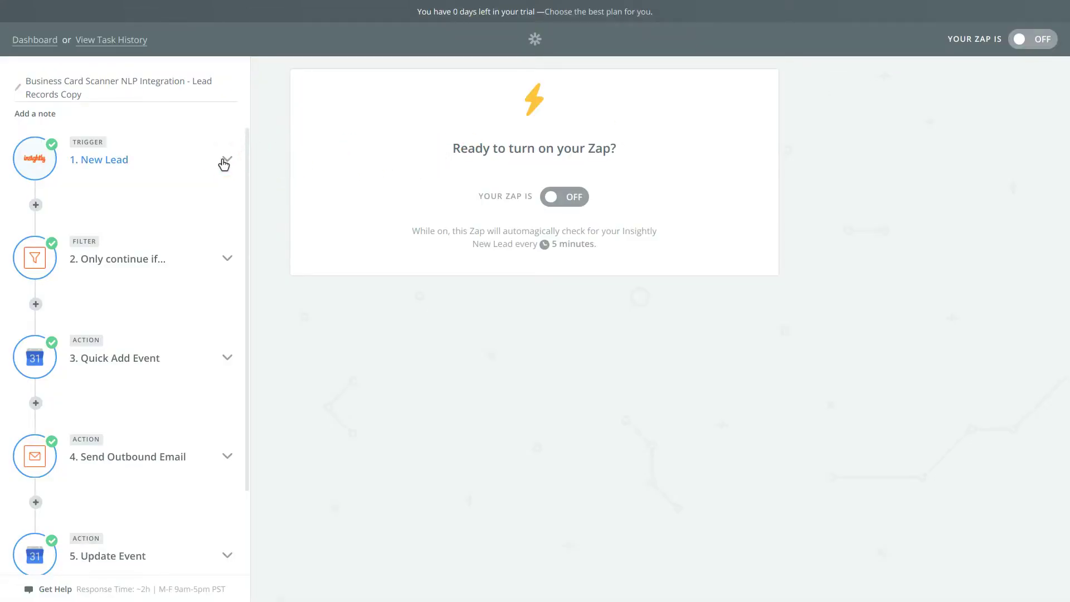
- Set the copied Zap's Lead Description filter condition to start with "follow"
{"action": "left_click", "coordinate": [224, 260]}
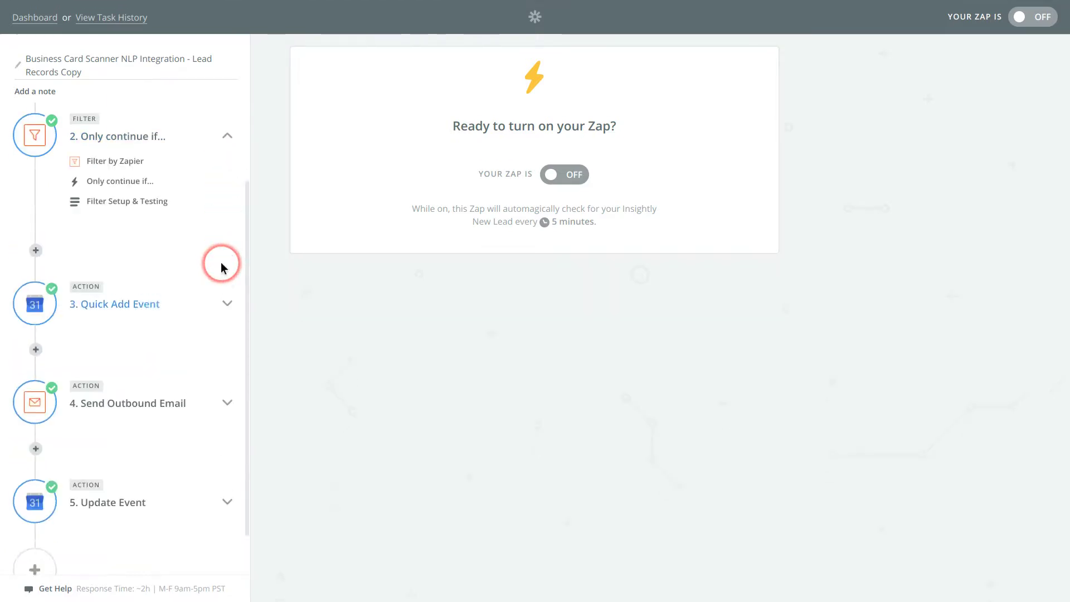
{"action": "left_click", "coordinate": [147, 207]}
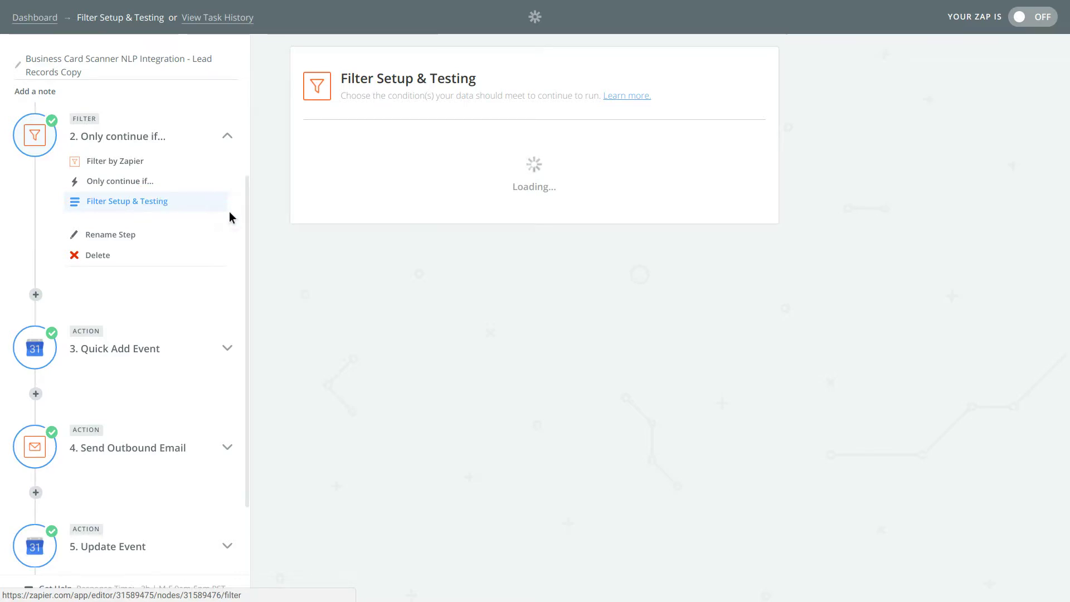
{"action": "left_click", "coordinate": [187, 209]}
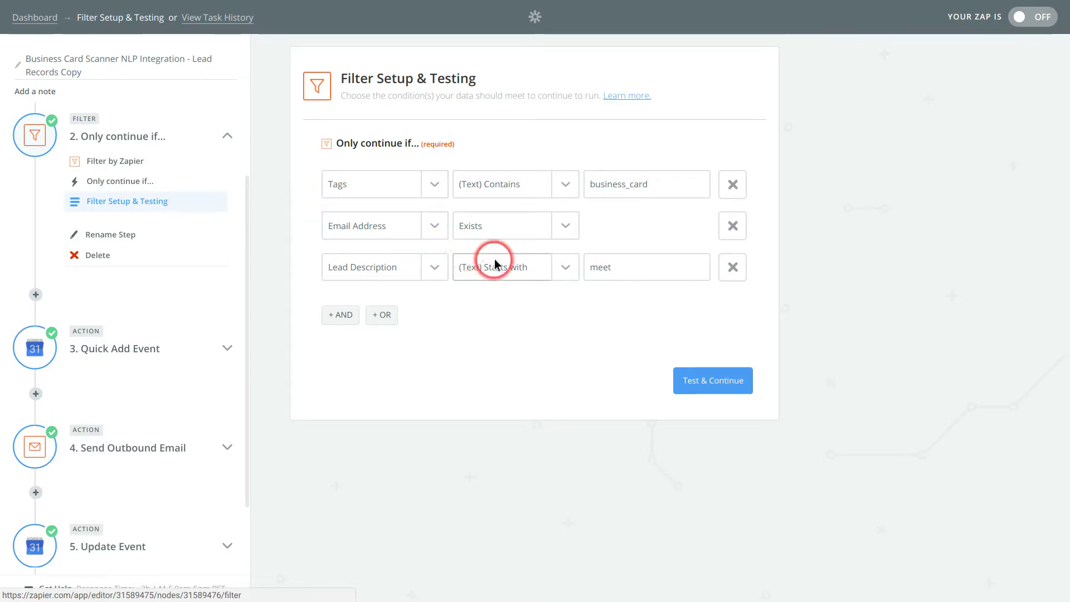
{"action": "double_click", "coordinate": [616, 270]}
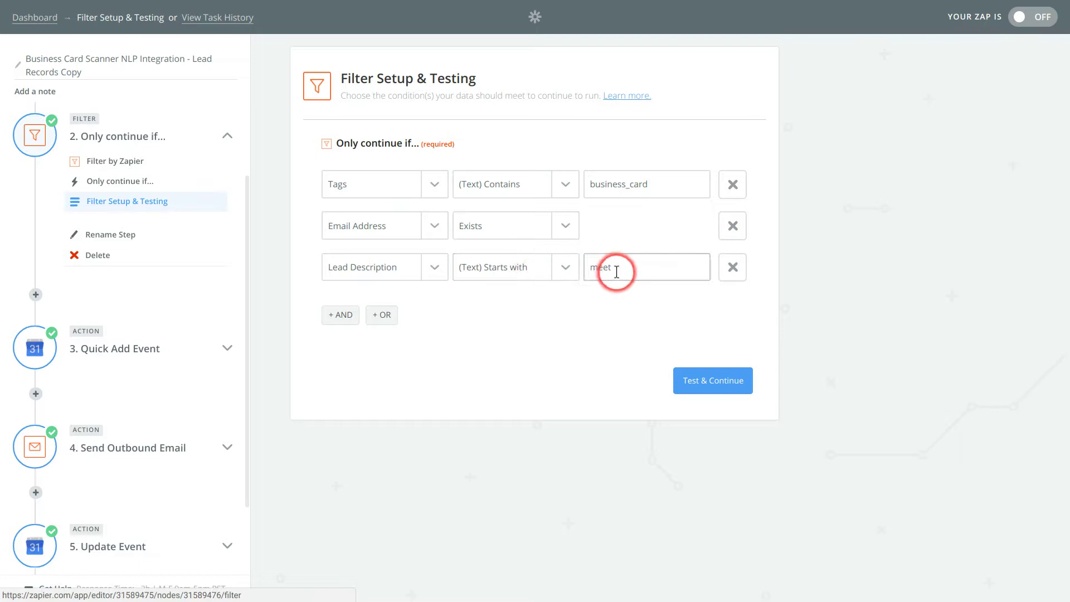
{"action": "key", "text": "BackSpace"}
{"action": "type", "text": "follo"}
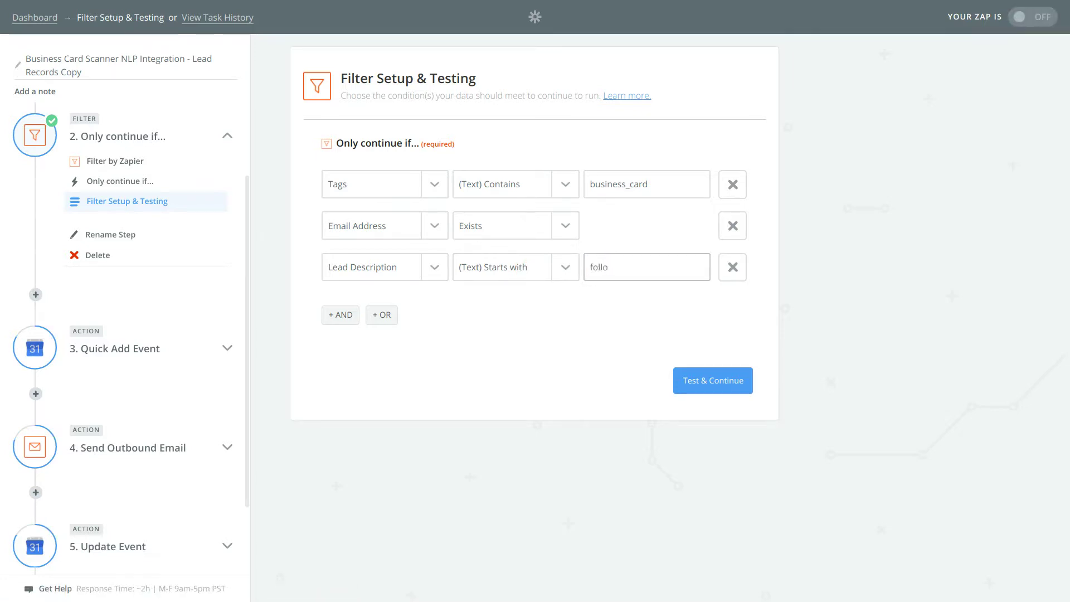
{"action": "type", "text": "w"}
{"action": "left_click", "coordinate": [628, 289]}
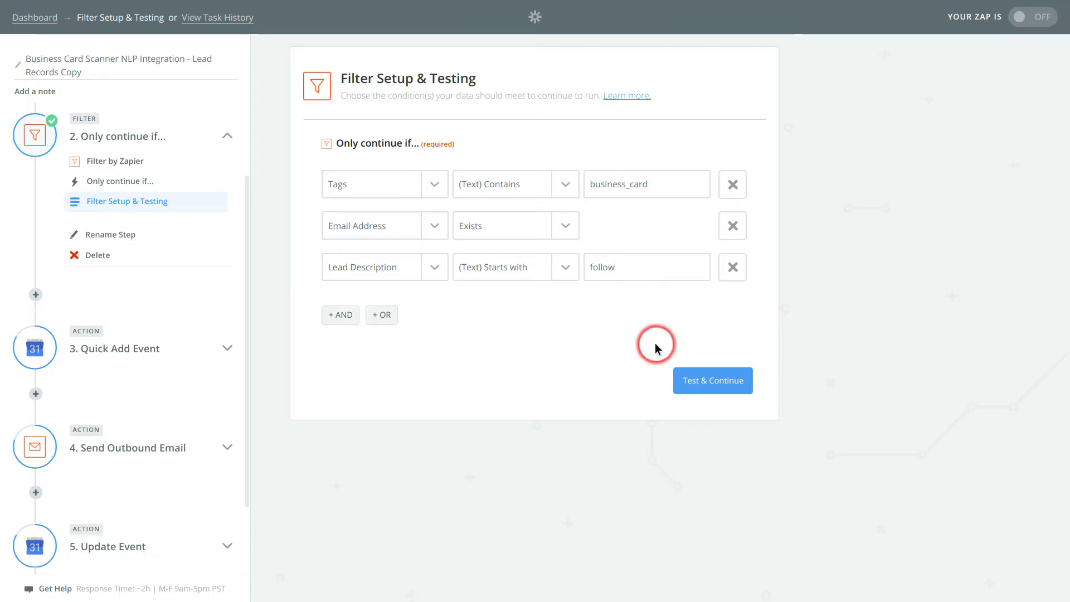
- Open the Quick Add Event template and clear the mapped email from its Attendees field
{"action": "left_click", "coordinate": [230, 349]}
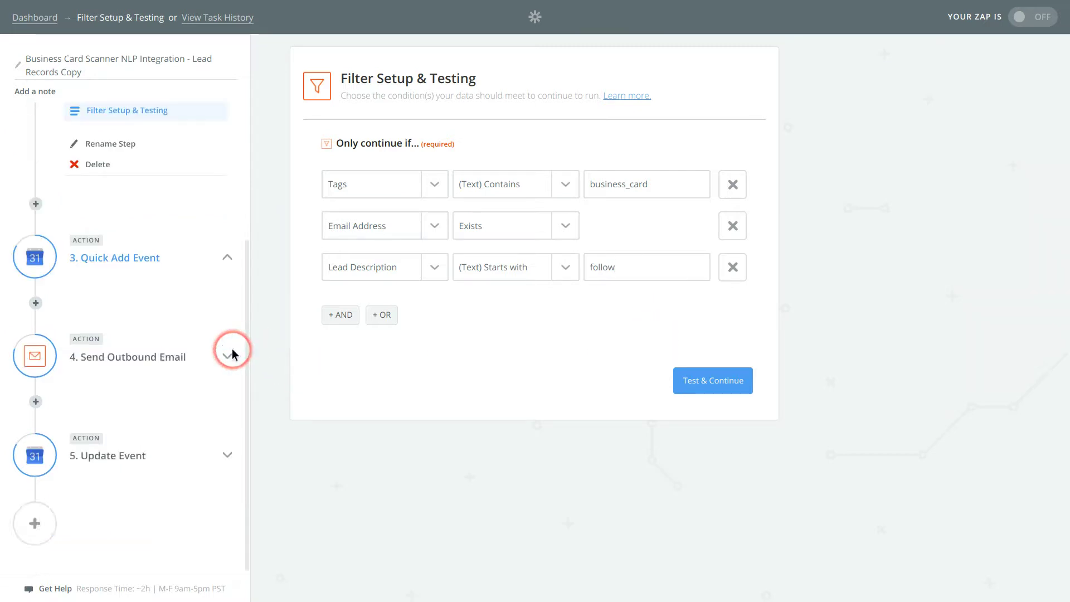
{"action": "left_click", "coordinate": [148, 344]}
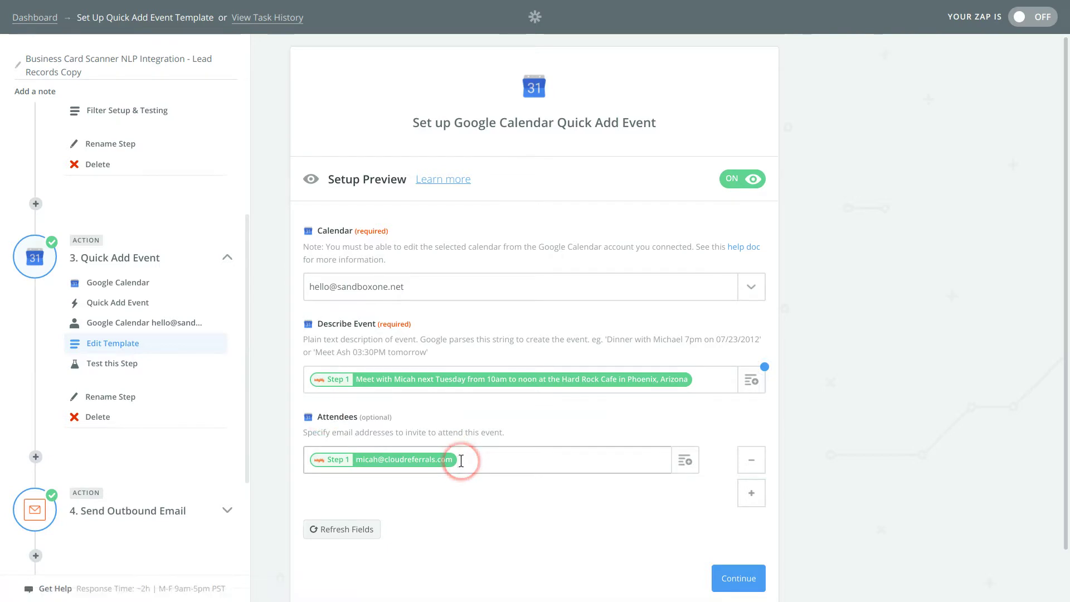
{"action": "key", "text": "BackSpace"}
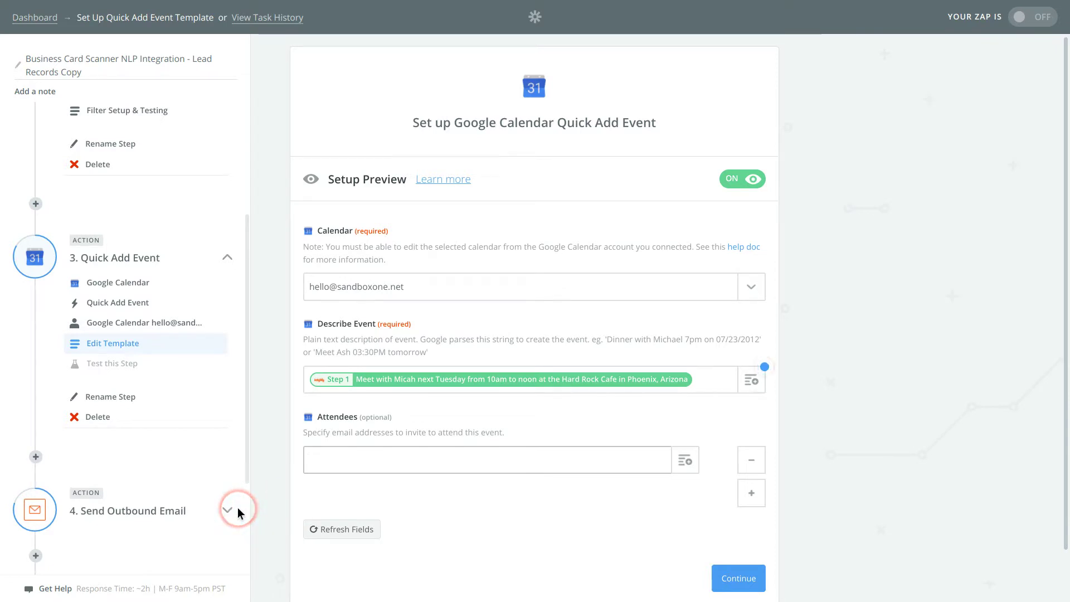
- Insert a new action between the Send Outbound Email and Update Event steps and choose Insightly as its app
{"action": "scroll", "coordinate": [238, 509], "scroll_direction": "down", "scroll_amount": 1}
{"action": "scroll", "coordinate": [238, 508], "scroll_direction": "down", "scroll_amount": 2}
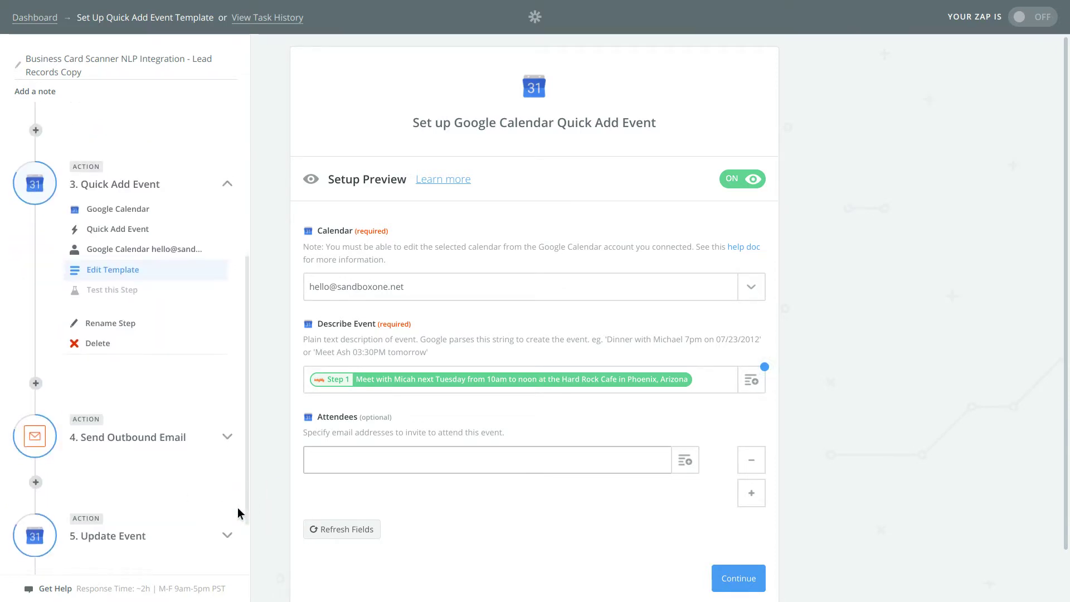
{"action": "scroll", "coordinate": [182, 399], "scroll_direction": "down", "scroll_amount": 1}
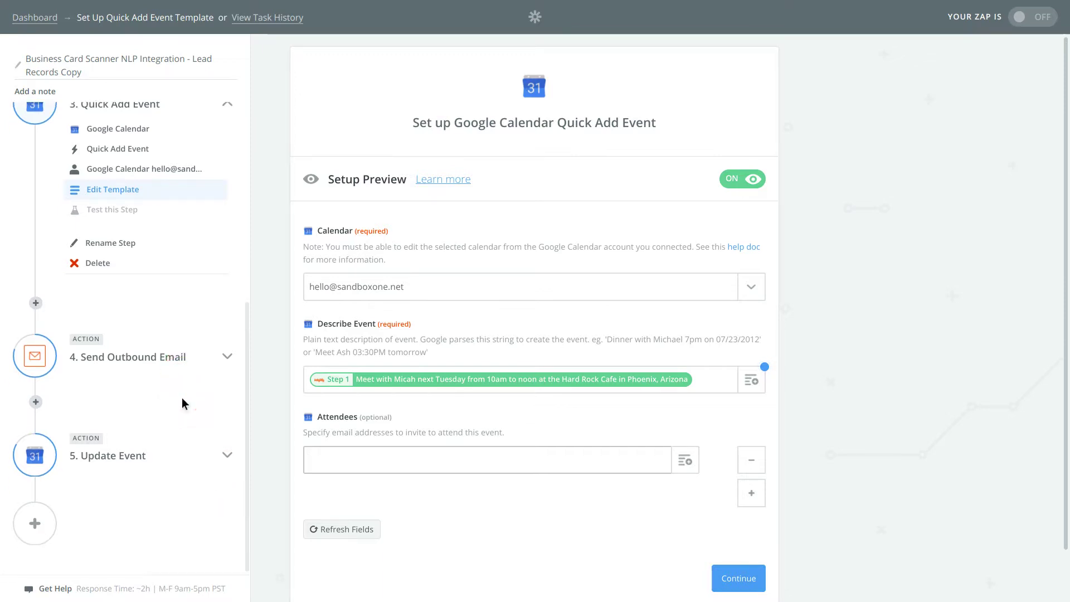
{"action": "left_click", "coordinate": [36, 401]}
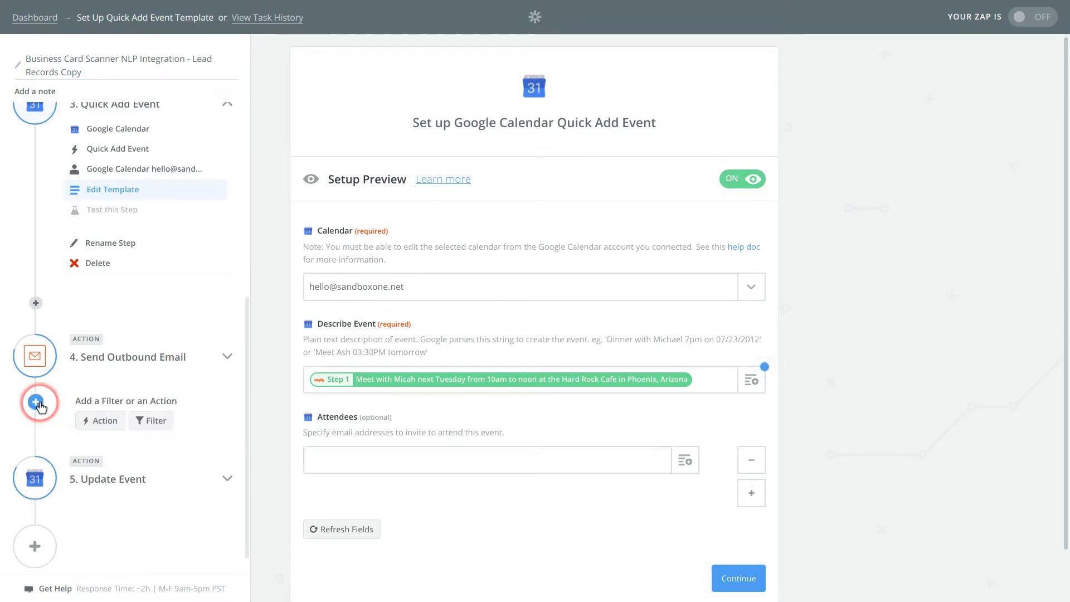
{"action": "left_click", "coordinate": [83, 424]}
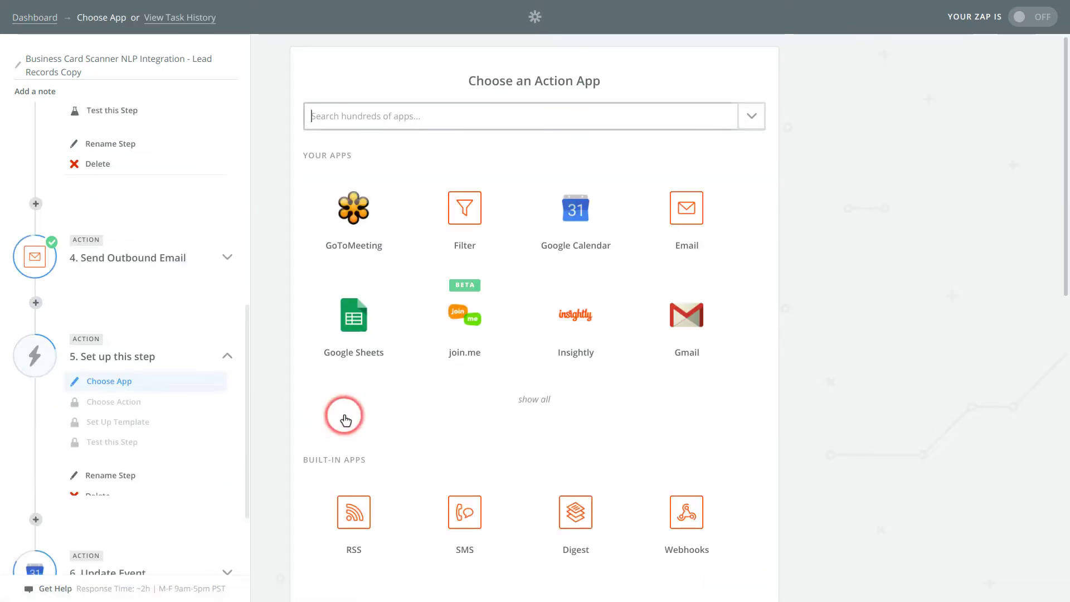
{"action": "left_click", "coordinate": [573, 335]}
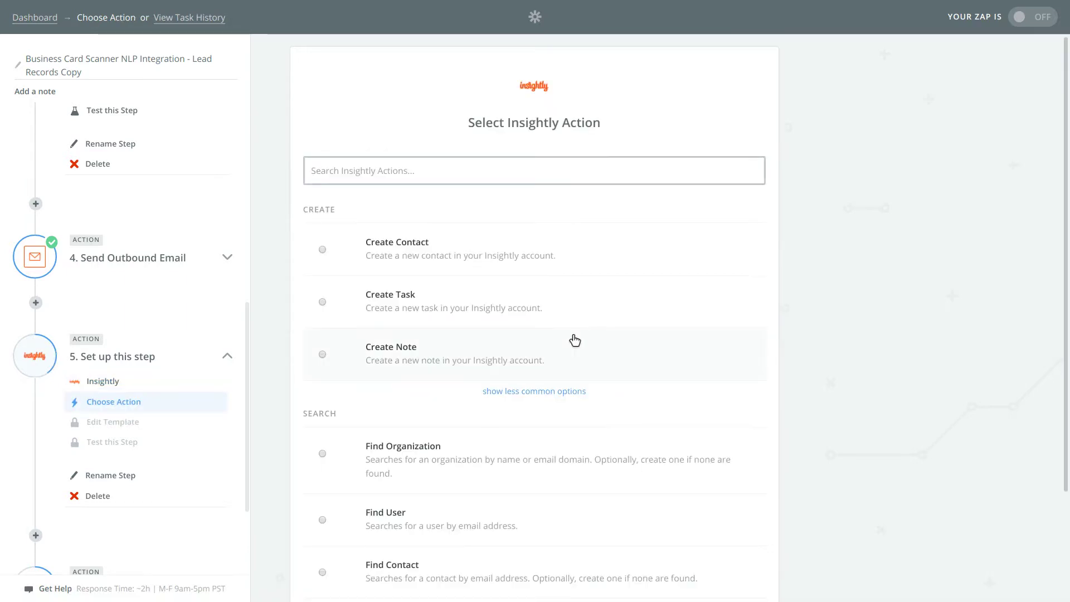
- Choose Create Task as the Insightly action and save it with the connected Insightly account
{"action": "left_click", "coordinate": [486, 306]}
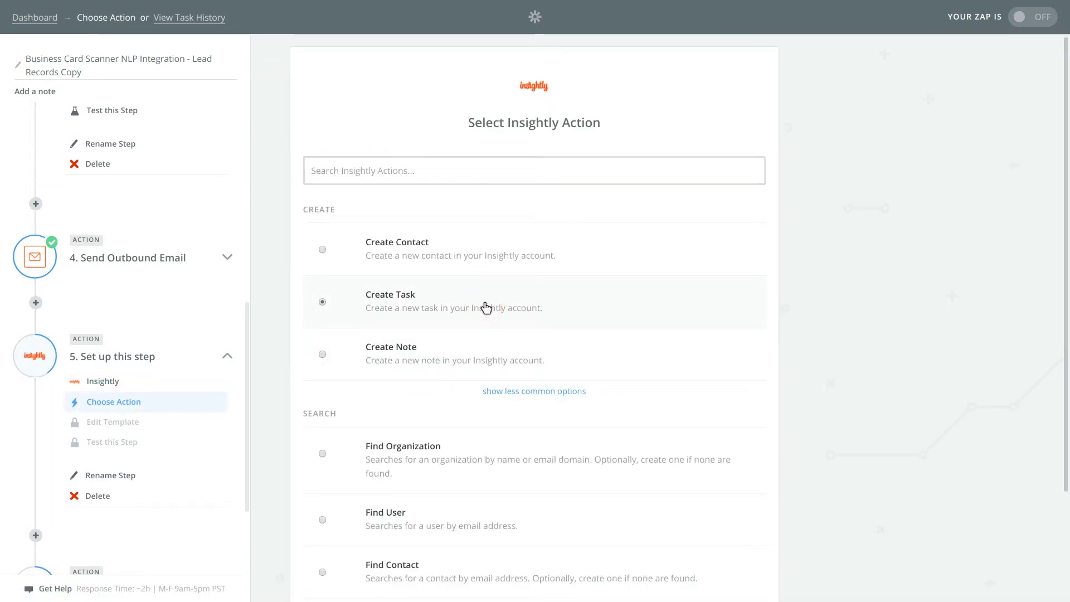
{"action": "scroll", "coordinate": [716, 331], "scroll_direction": "down", "scroll_amount": 3}
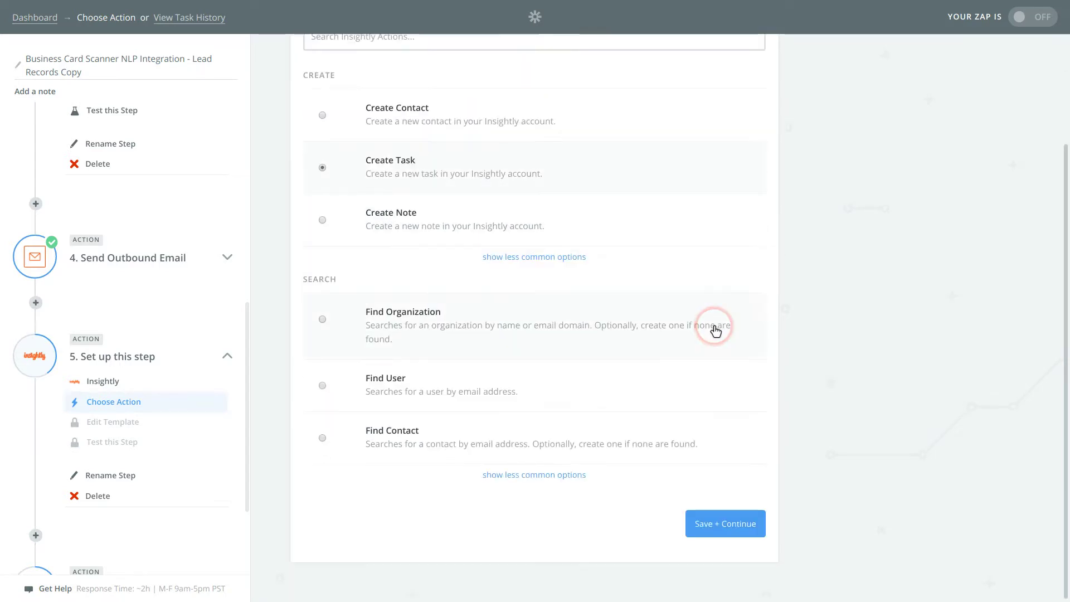
{"action": "left_click", "coordinate": [699, 521]}
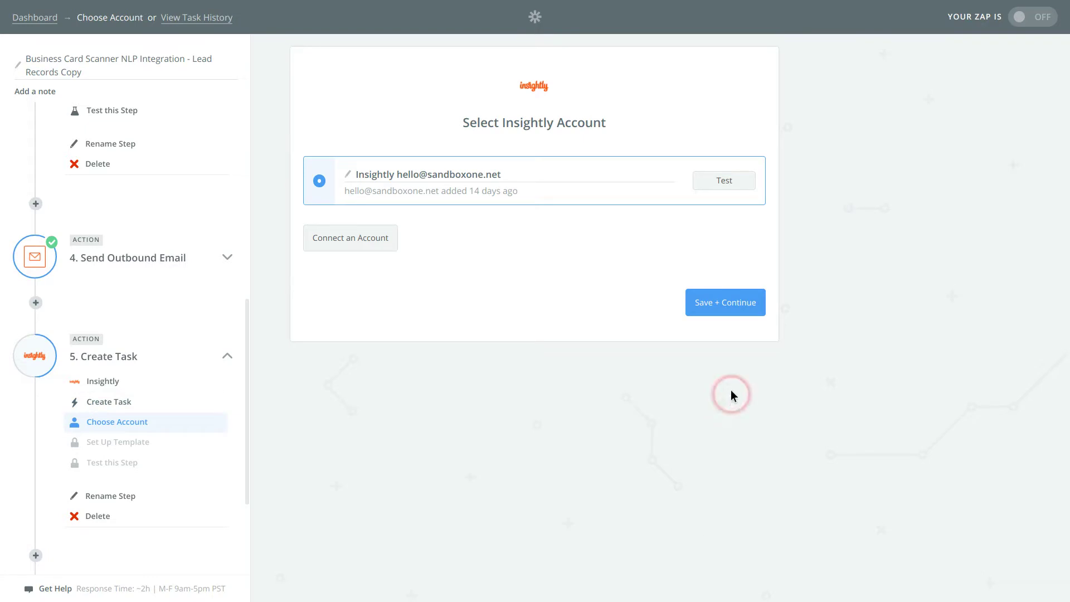
{"action": "left_click", "coordinate": [729, 315]}
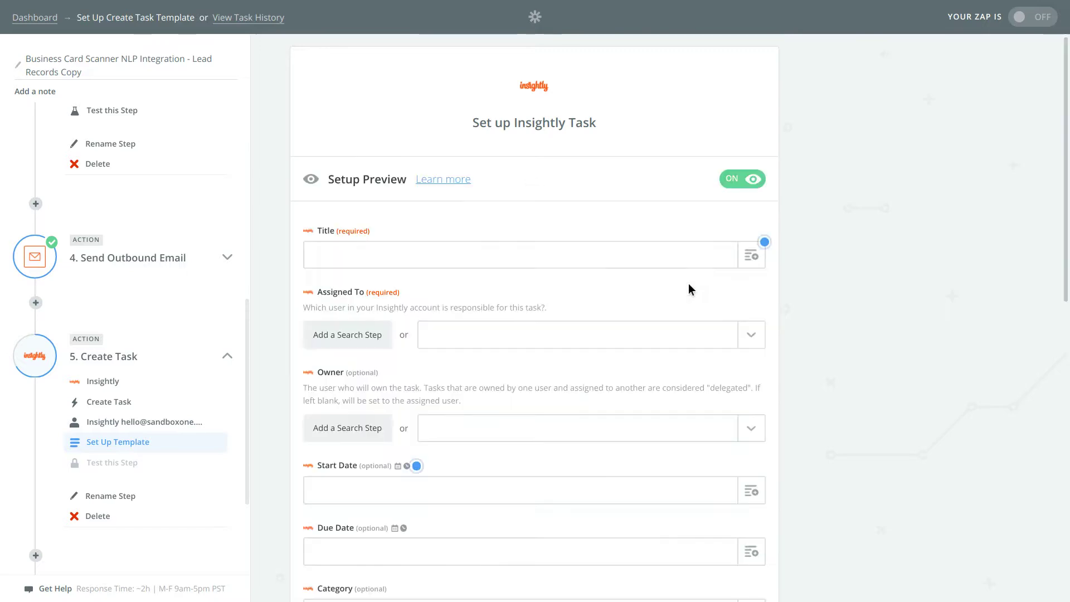
- Map the Insightly task's Title to the Quick Add Event Summary and turn off Setup Preview
{"action": "left_click", "coordinate": [687, 283]}
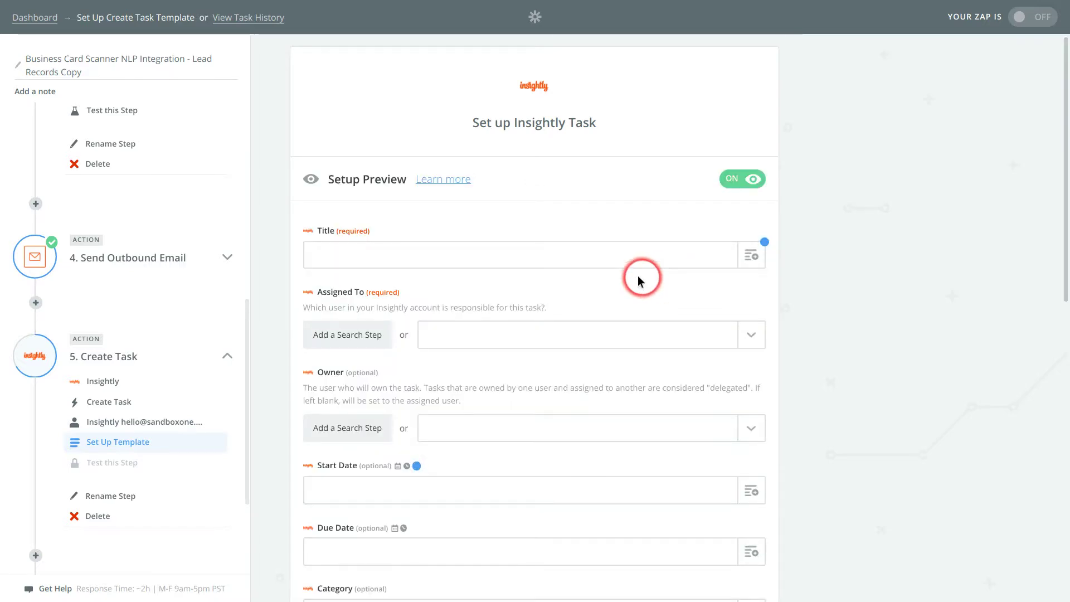
{"action": "left_click", "coordinate": [417, 263]}
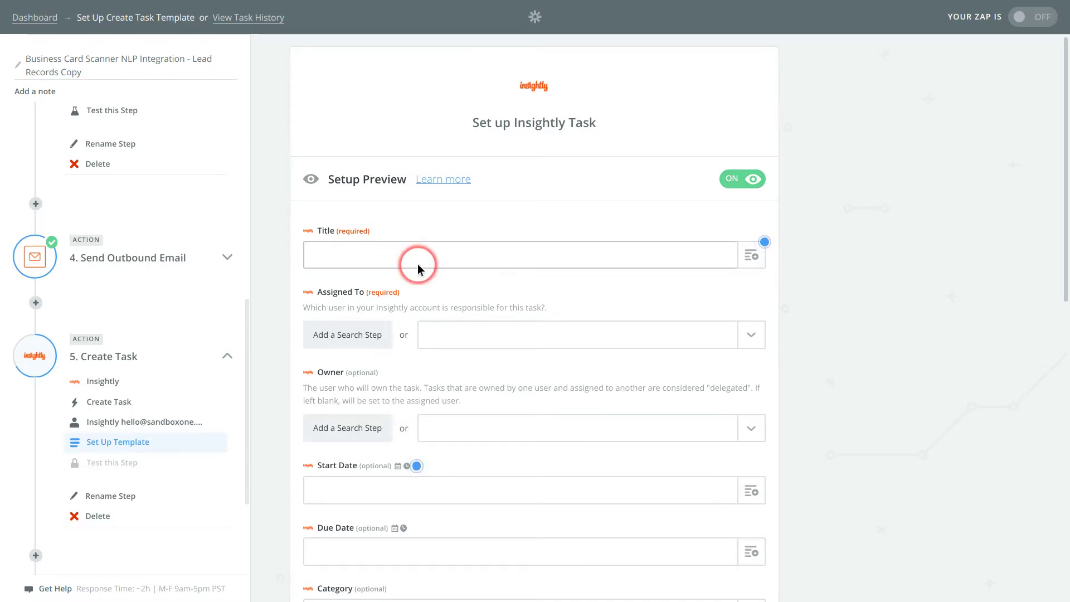
{"action": "left_click", "coordinate": [747, 262]}
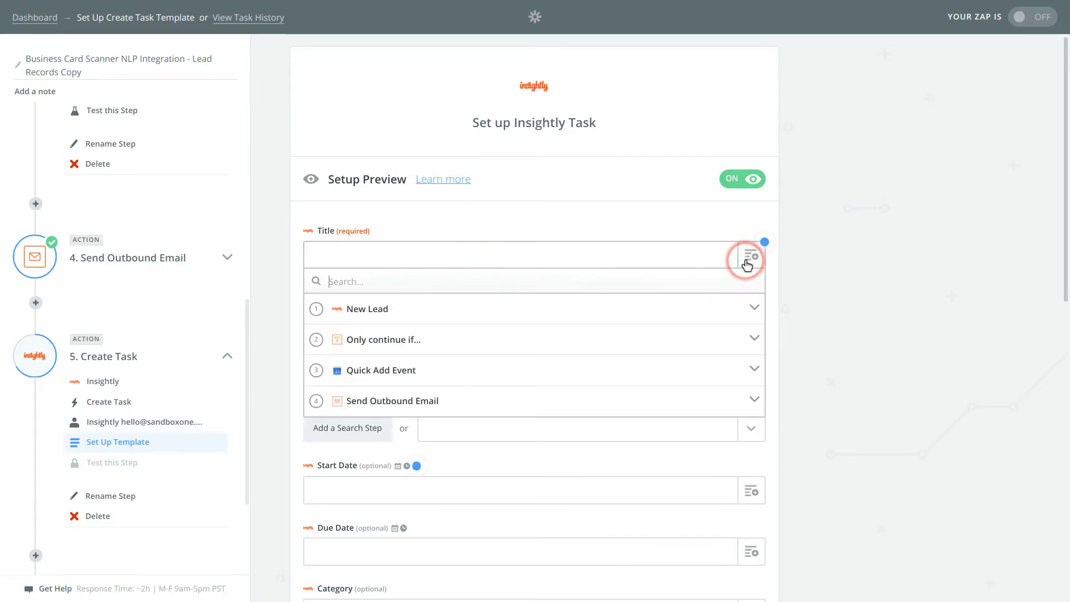
{"action": "left_click", "coordinate": [616, 369]}
{"action": "left_click", "coordinate": [519, 425]}
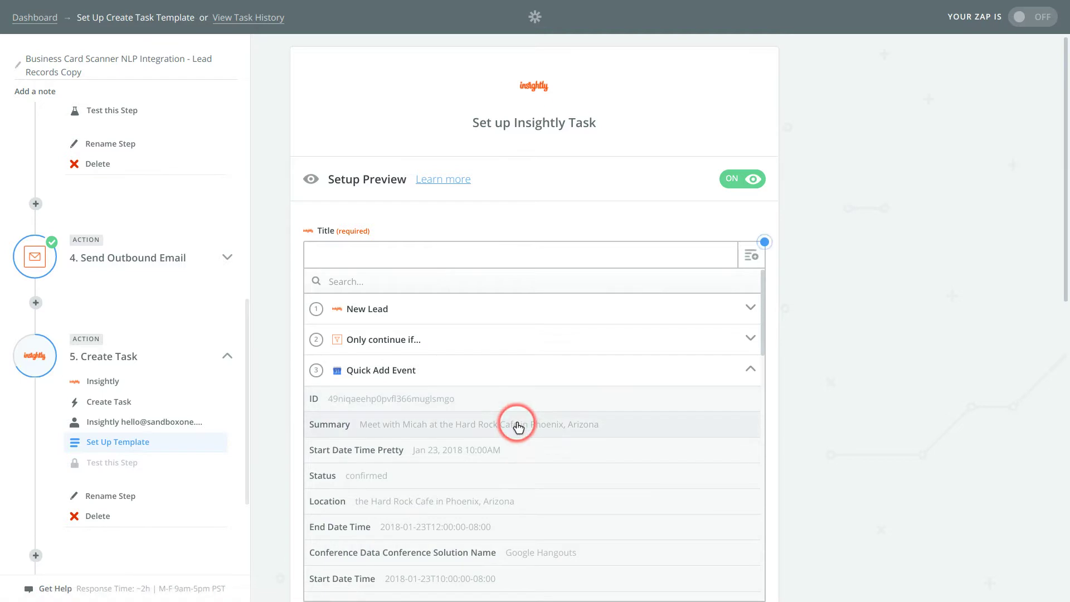
{"action": "left_click", "coordinate": [466, 266]}
{"action": "left_click", "coordinate": [727, 240]}
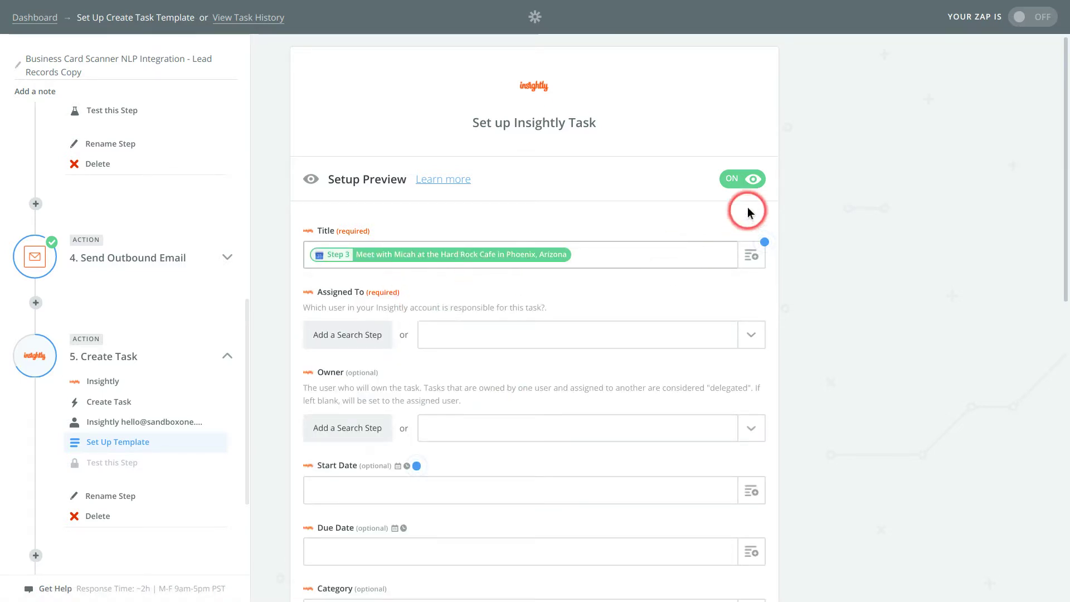
{"action": "left_click", "coordinate": [747, 179]}
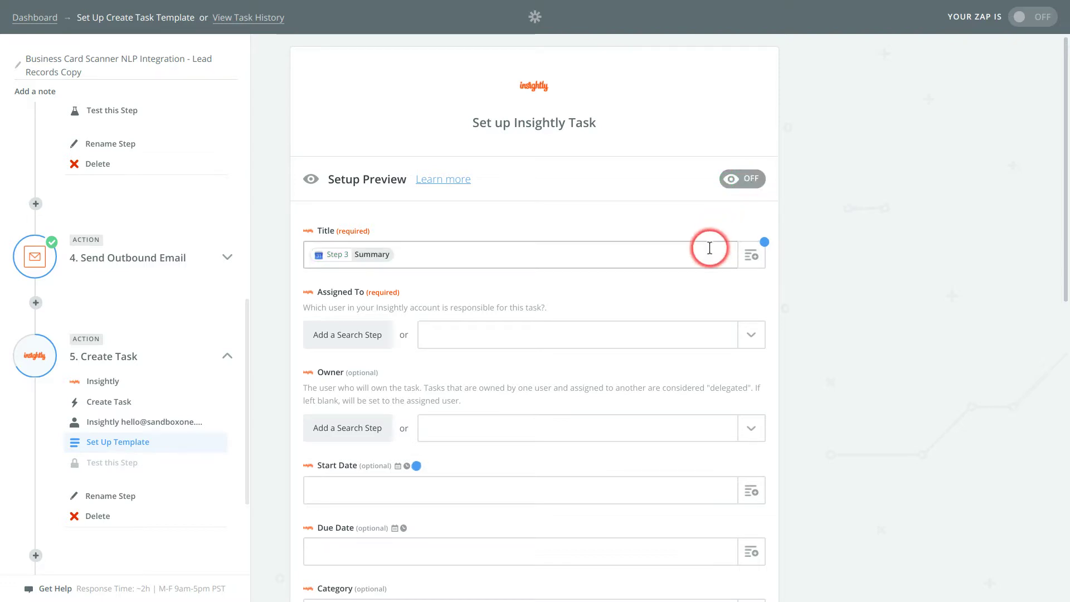
- Map the Insightly task's Due Date to the Quick Add Event Start Date Time Pretty
{"action": "scroll", "coordinate": [700, 275], "scroll_direction": "down", "scroll_amount": 1}
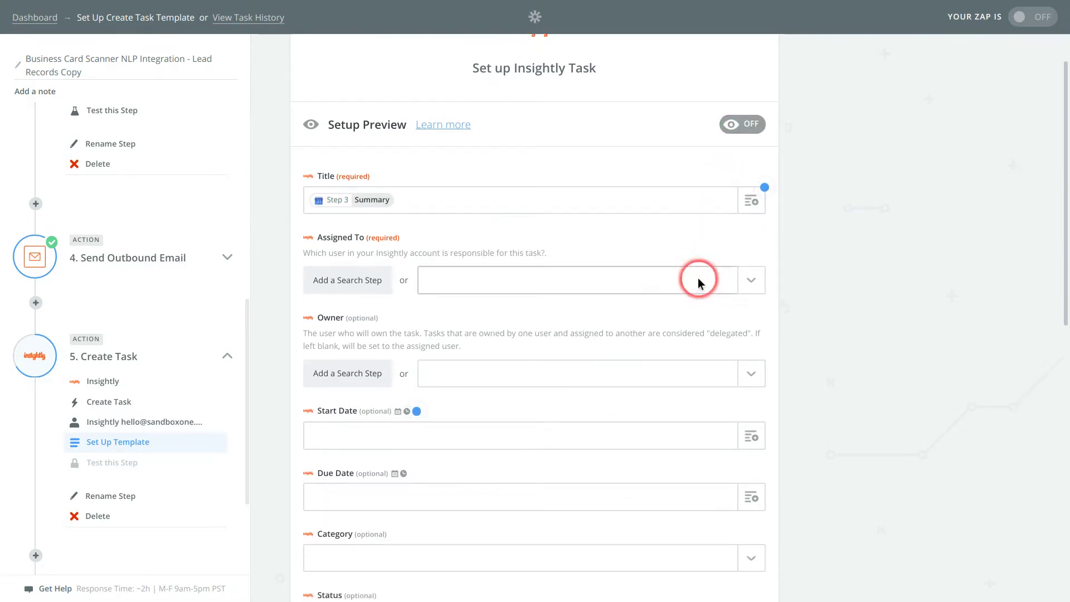
{"action": "scroll", "coordinate": [698, 277], "scroll_direction": "down", "scroll_amount": 1}
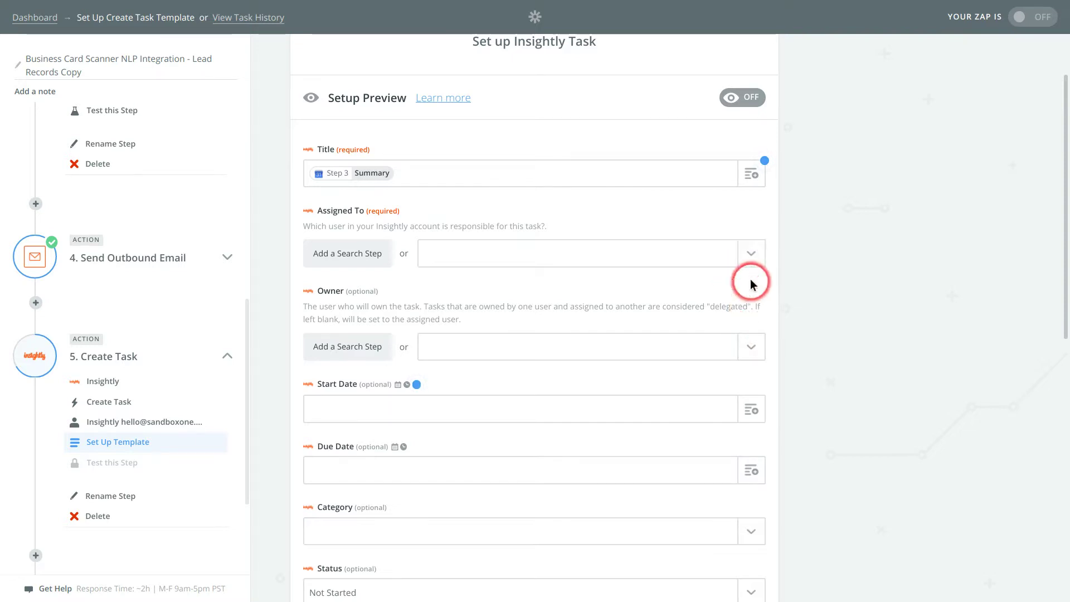
{"action": "scroll", "coordinate": [750, 298], "scroll_direction": "down", "scroll_amount": 2}
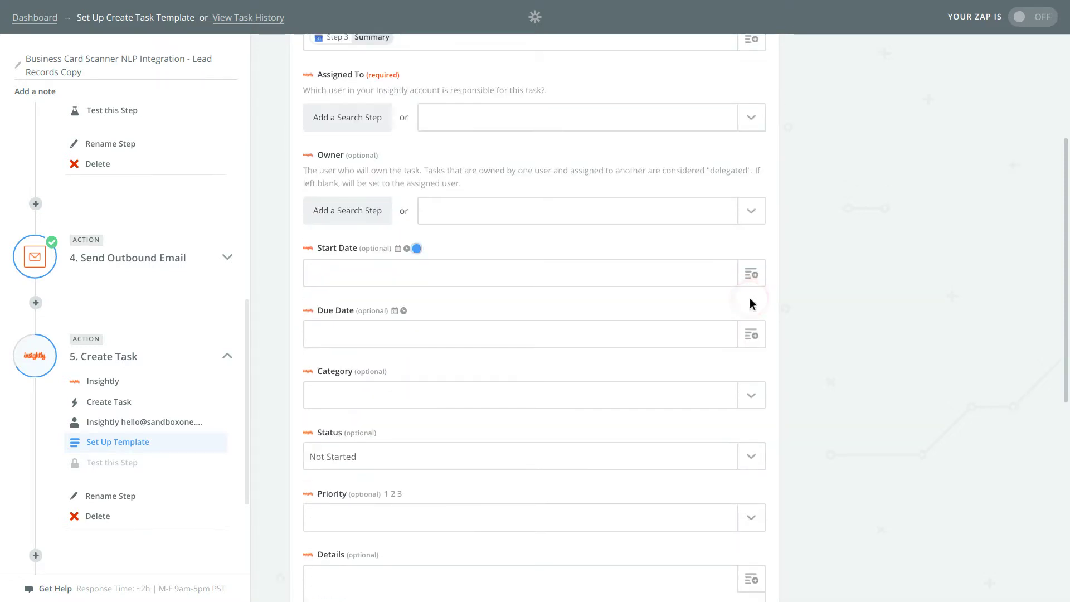
{"action": "left_click", "coordinate": [750, 335]}
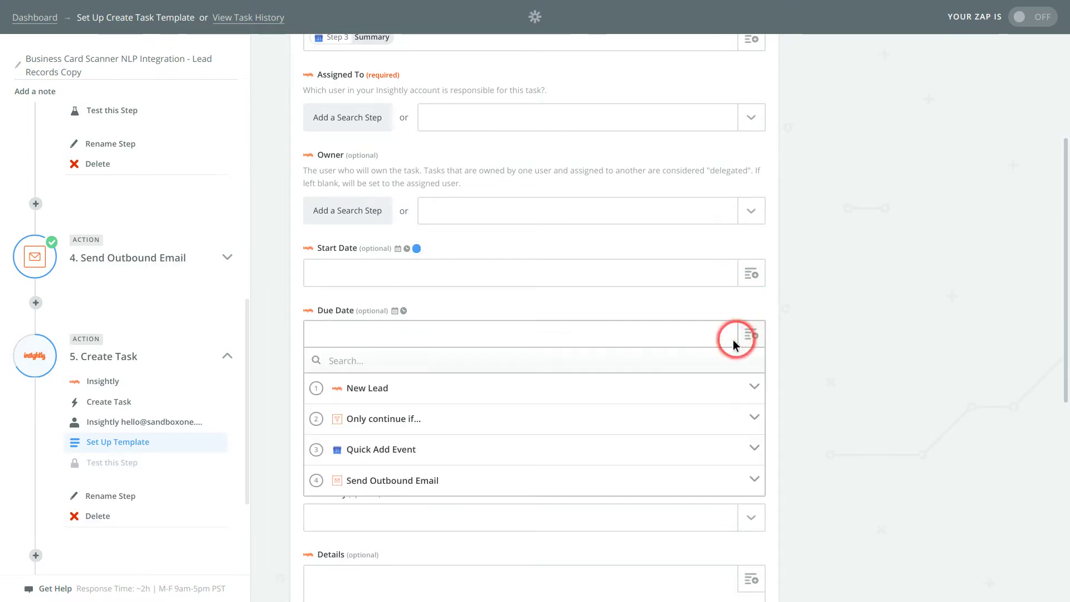
{"action": "left_click", "coordinate": [655, 449]}
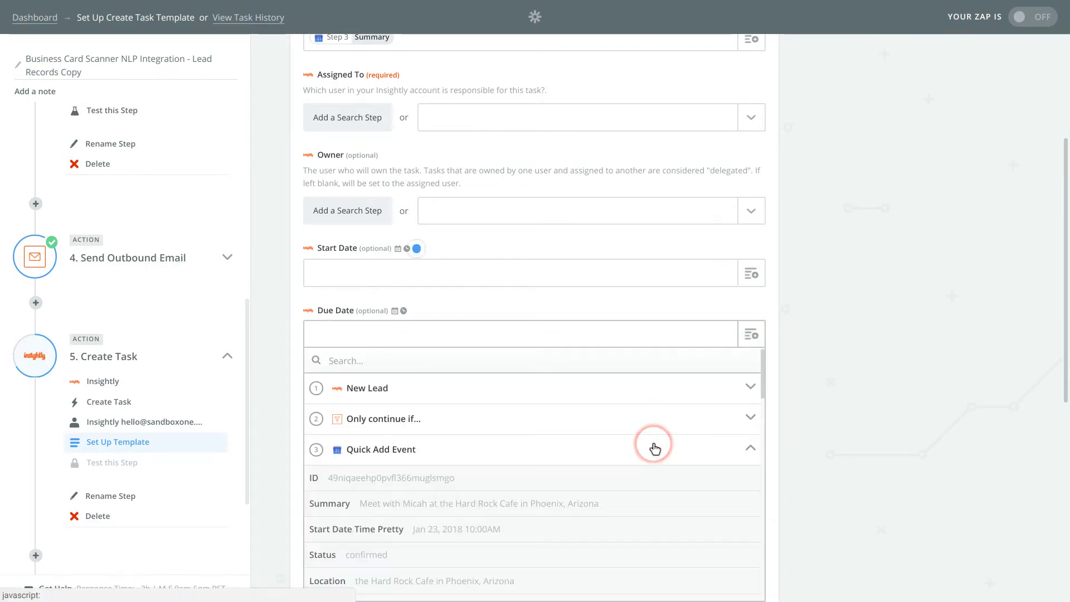
{"action": "scroll", "coordinate": [634, 449], "scroll_direction": "down", "scroll_amount": 1}
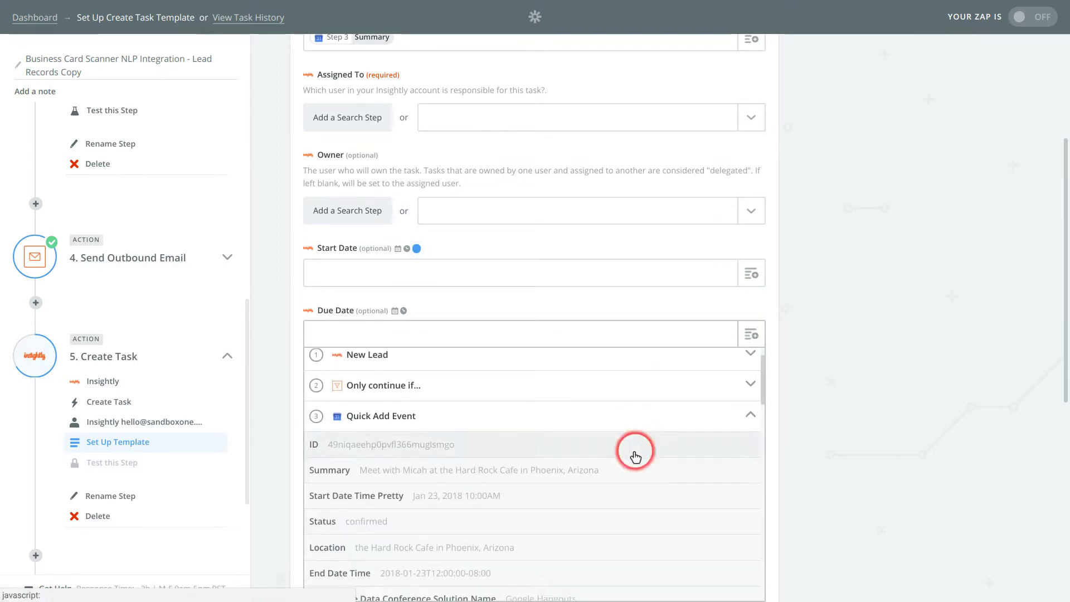
{"action": "left_click", "coordinate": [566, 499]}
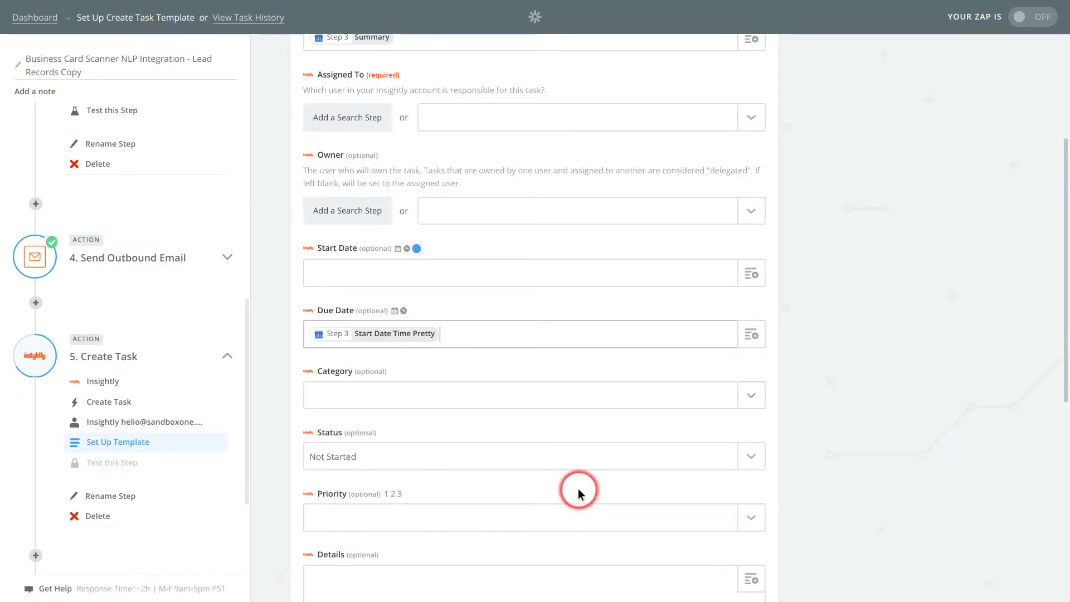
- Set the Insightly task's Category to Follow-up
{"action": "scroll", "coordinate": [578, 493], "scroll_direction": "down", "scroll_amount": 1}
{"action": "left_click", "coordinate": [744, 341]}
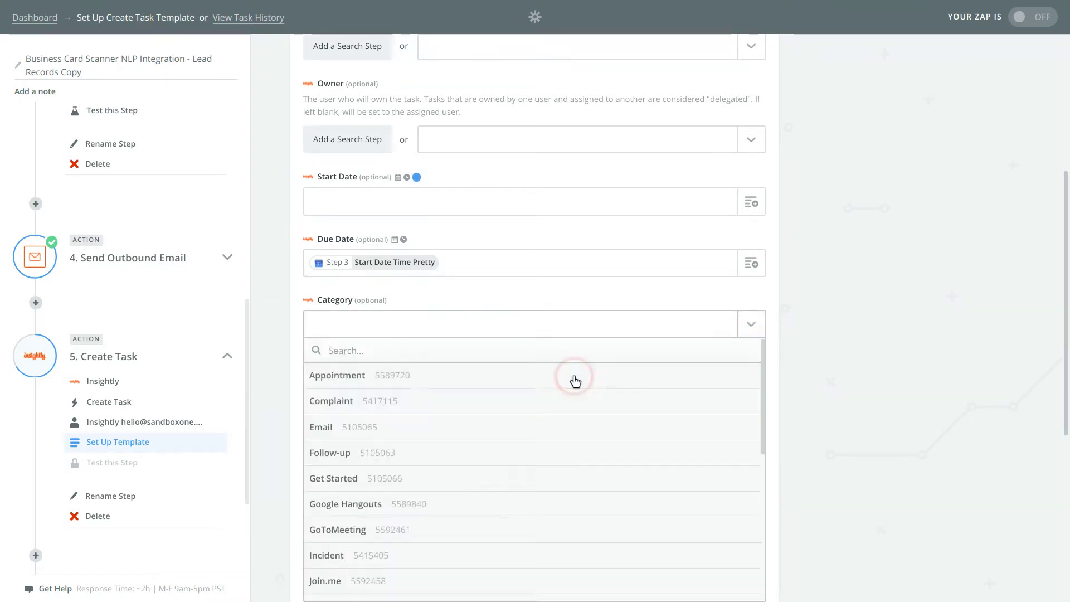
{"action": "left_click", "coordinate": [534, 453]}
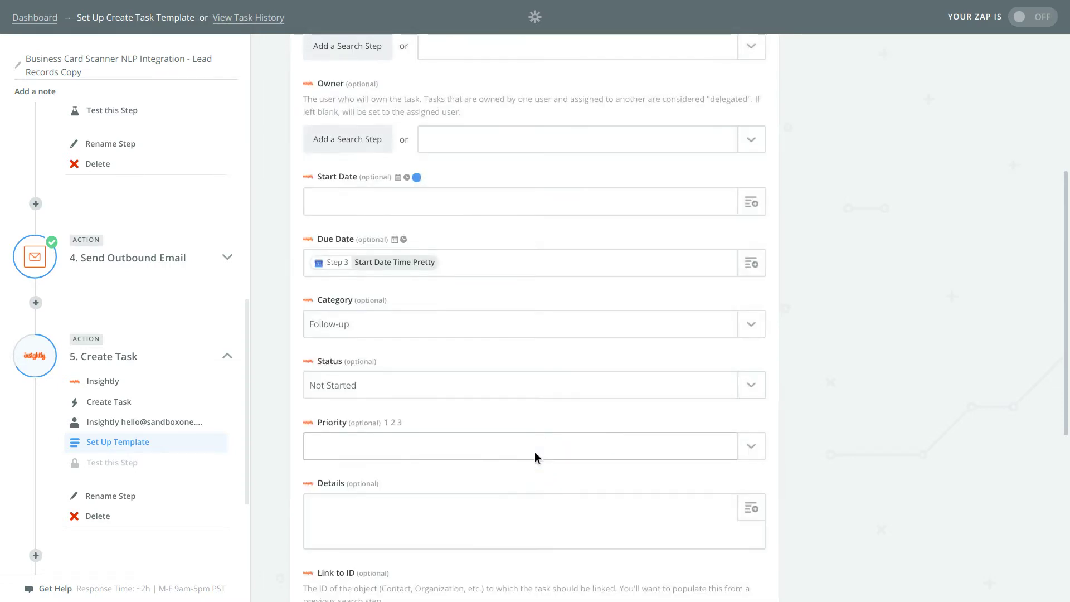
{"action": "left_click", "coordinate": [568, 435]}
- Map the Insightly task's Link to ID to the ID of the New Lead step
{"action": "scroll", "coordinate": [568, 434], "scroll_direction": "down", "scroll_amount": 3}
{"action": "scroll", "coordinate": [568, 440], "scroll_direction": "down", "scroll_amount": 2}
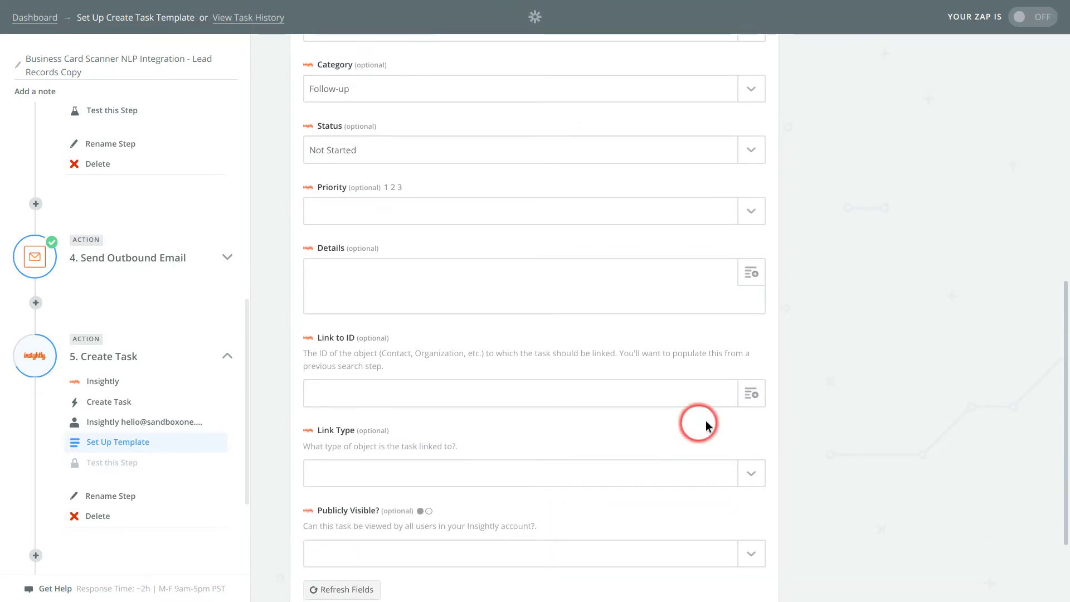
{"action": "left_click", "coordinate": [751, 394]}
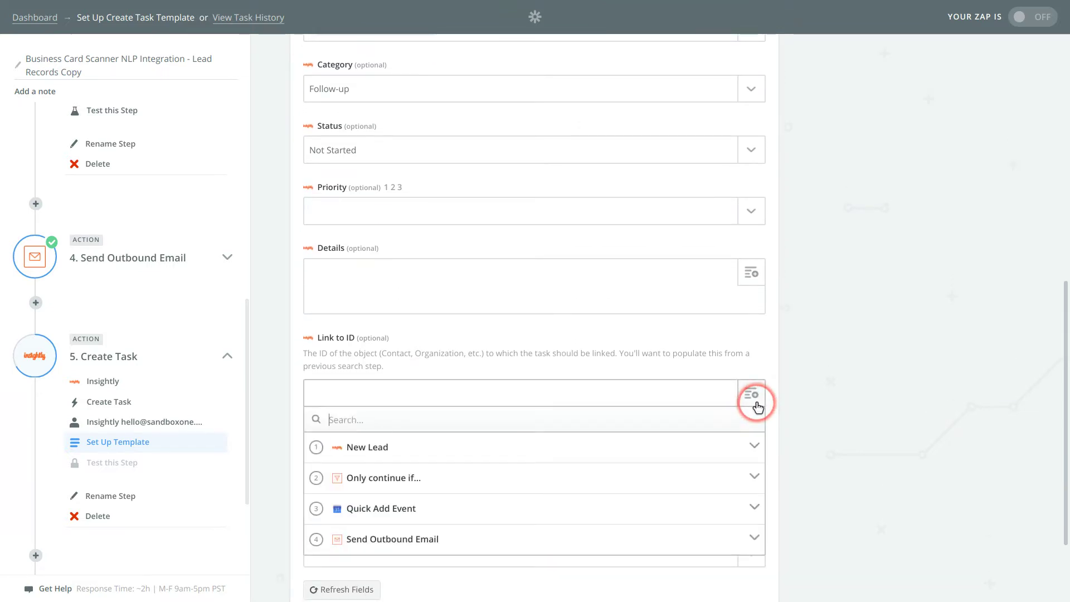
{"action": "left_click", "coordinate": [687, 450]}
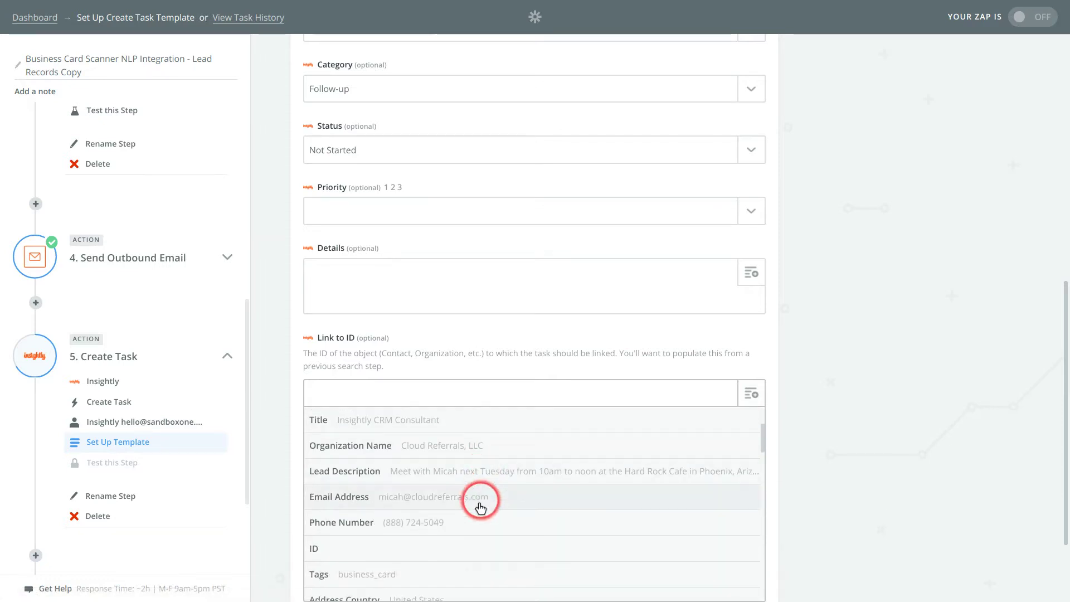
{"action": "left_click", "coordinate": [460, 548]}
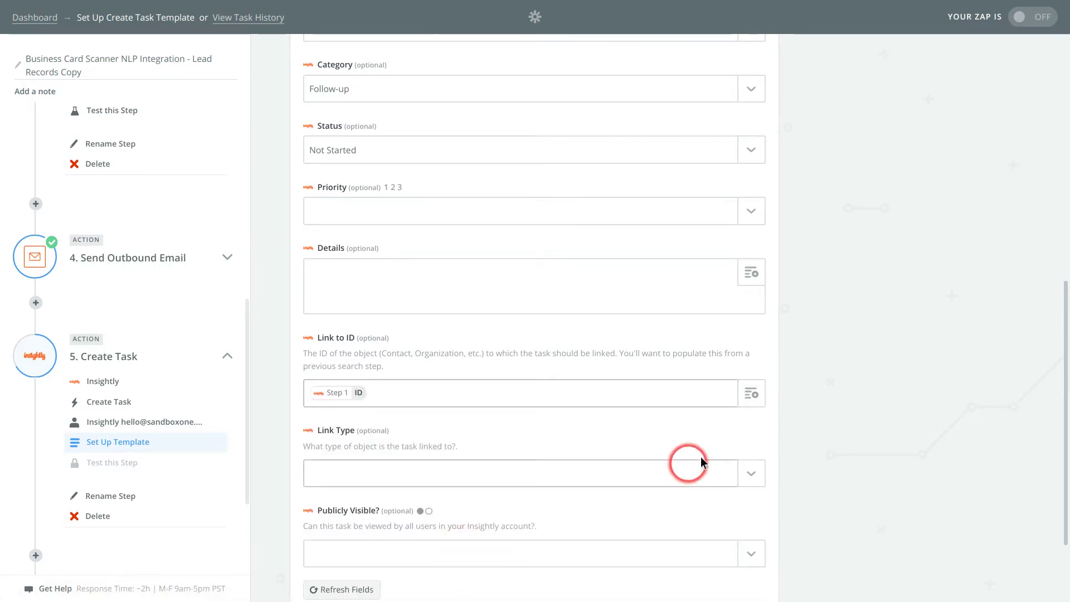
- Set the Insightly task's Link Type to Lead
{"action": "left_click", "coordinate": [751, 474]}
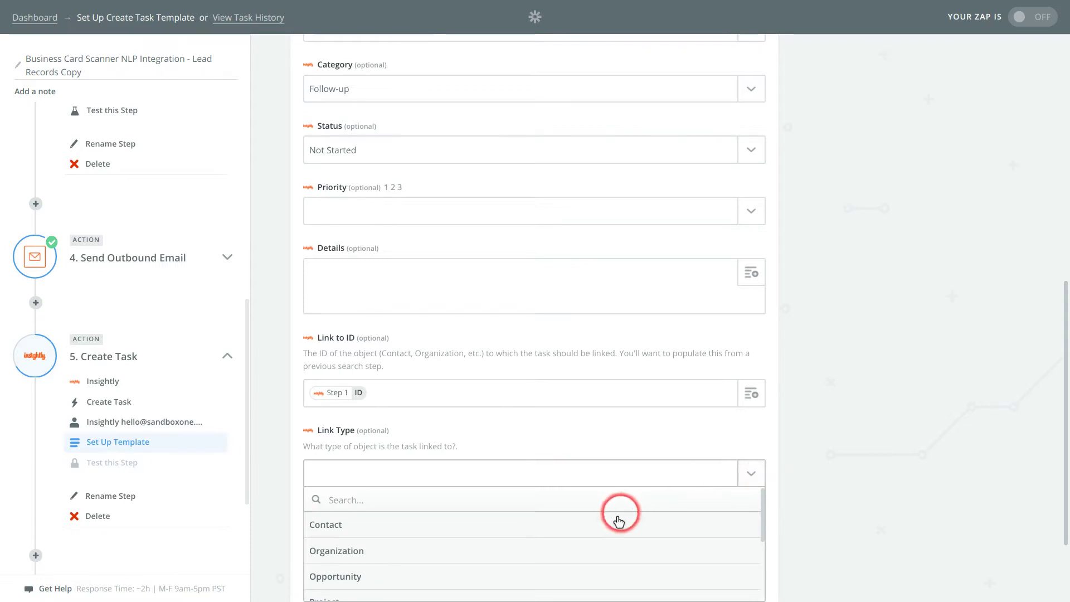
{"action": "scroll", "coordinate": [585, 535], "scroll_direction": "down", "scroll_amount": 3}
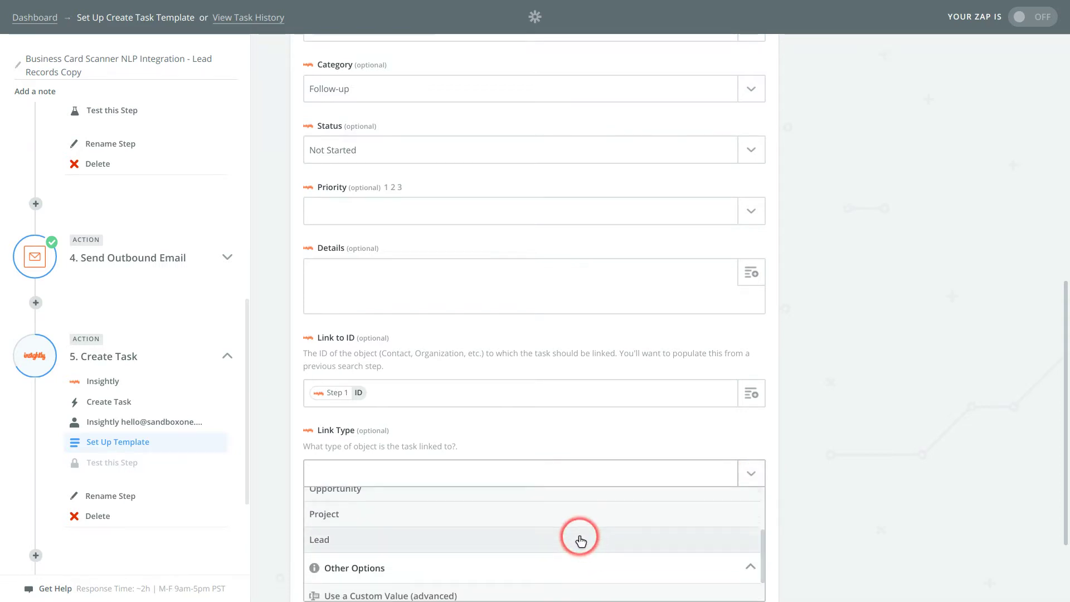
{"action": "left_click", "coordinate": [583, 539]}
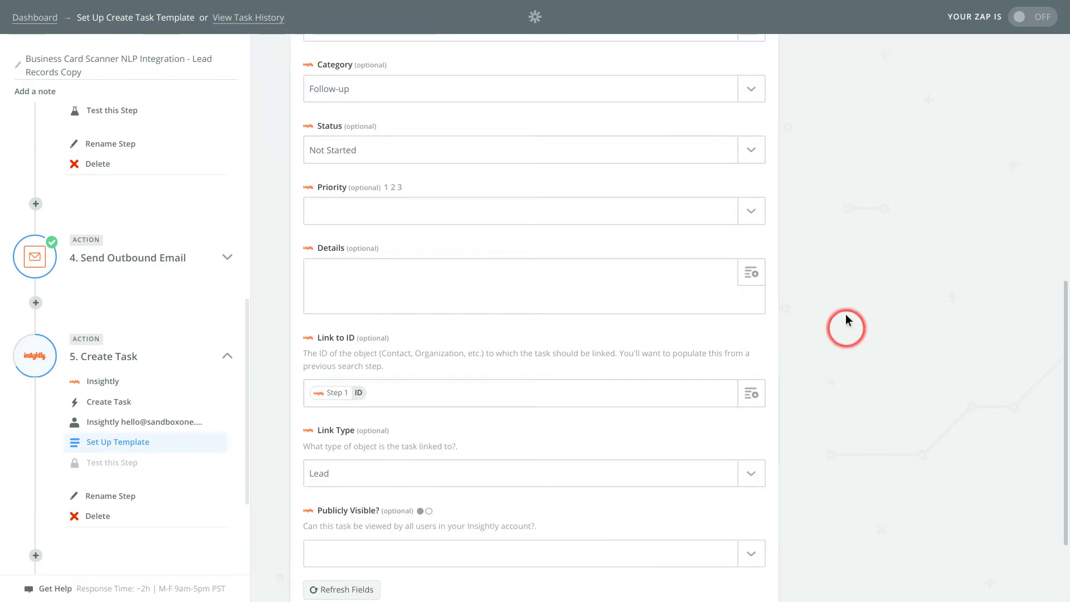
{"action": "scroll", "coordinate": [825, 245], "scroll_direction": "up", "scroll_amount": 8}
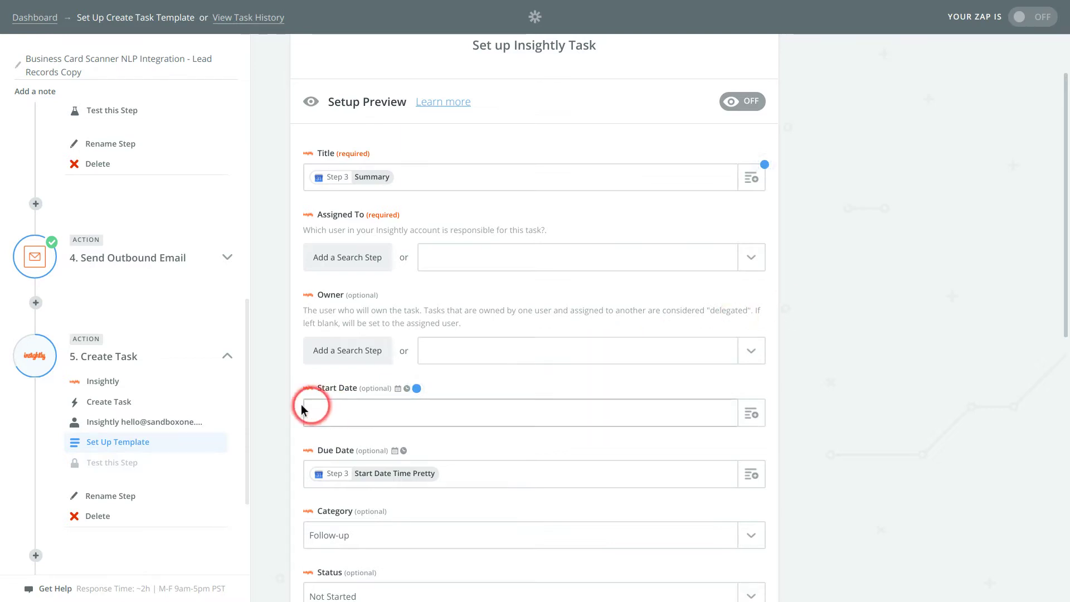
- Change the Google Calendar Update Event step's action to Delete Event and keep the connected Google Calendar account
{"action": "scroll", "coordinate": [221, 417], "scroll_direction": "down", "scroll_amount": 3}
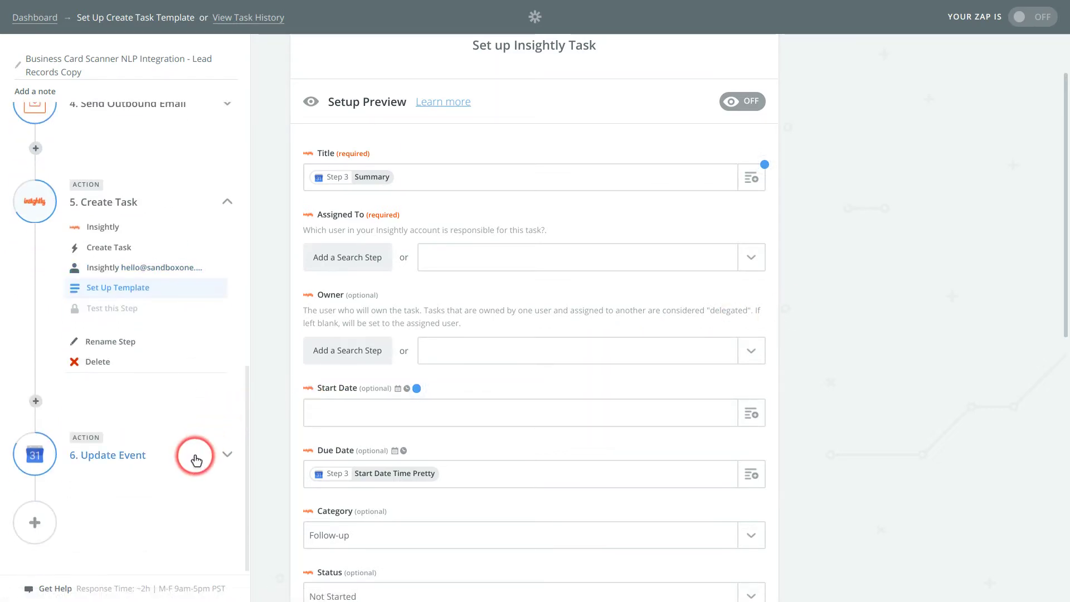
{"action": "left_click", "coordinate": [196, 461]}
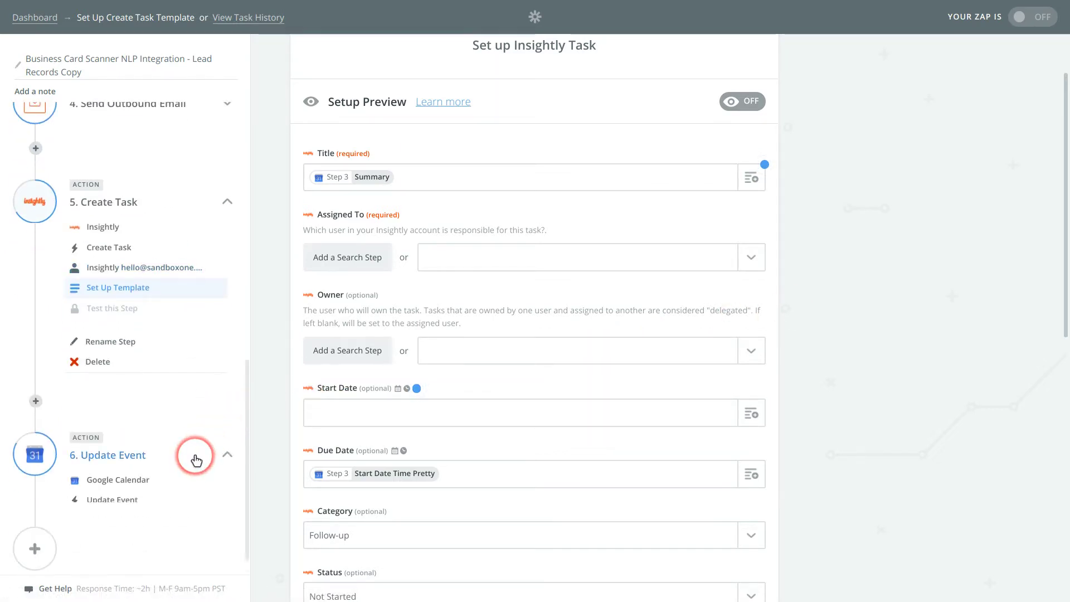
{"action": "left_click", "coordinate": [130, 502]}
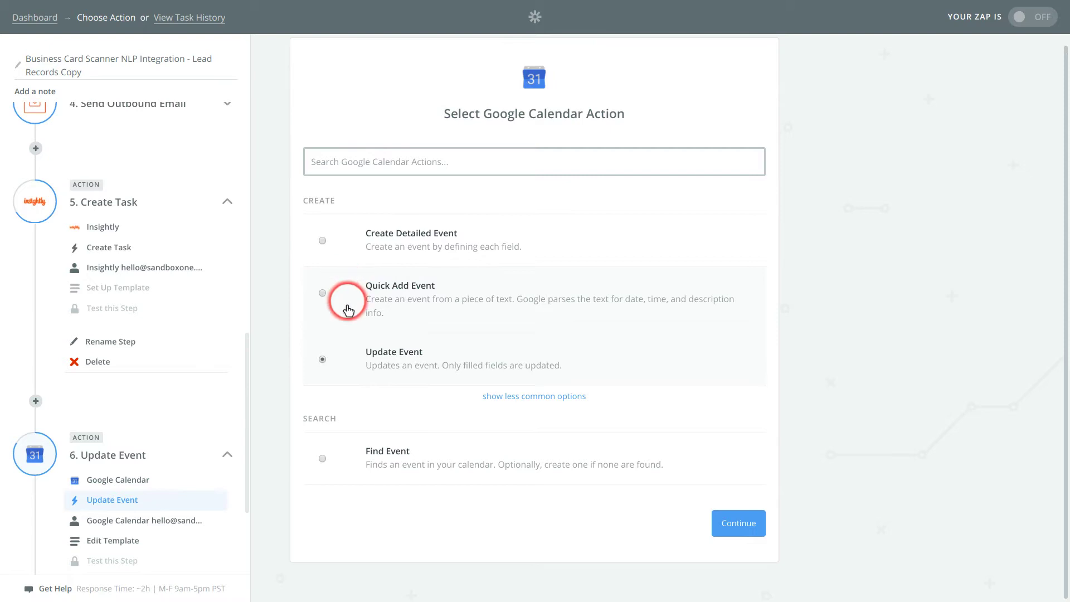
{"action": "left_click", "coordinate": [505, 396]}
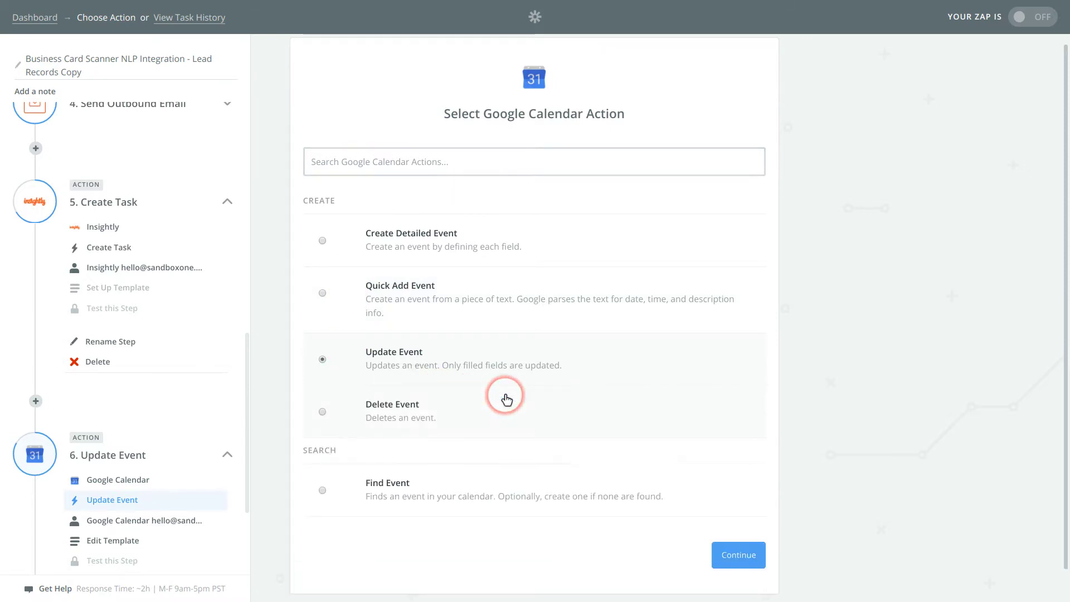
{"action": "left_click", "coordinate": [387, 416]}
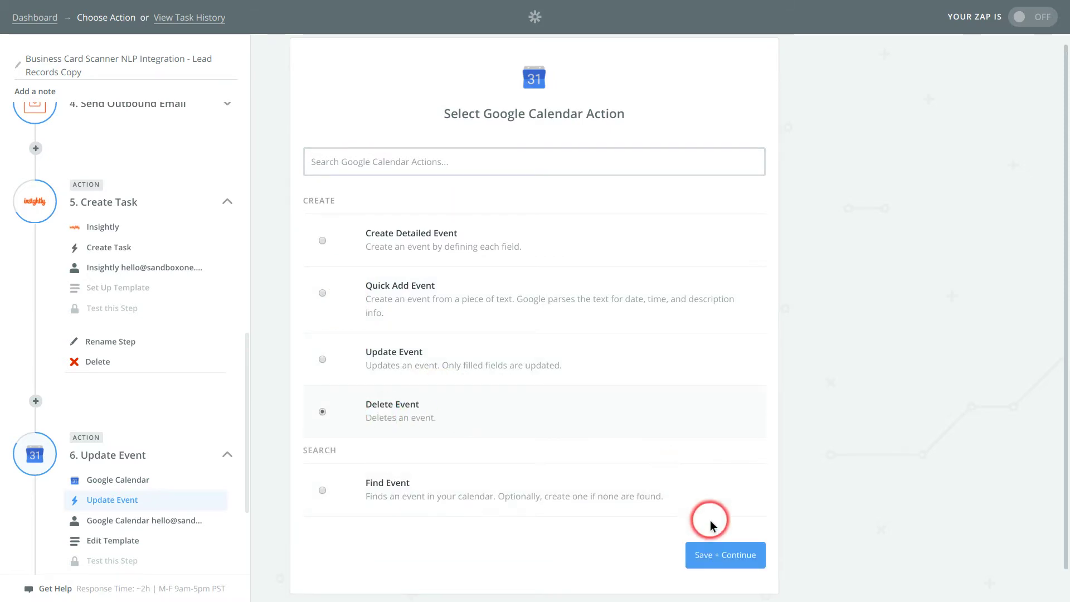
{"action": "left_click", "coordinate": [708, 555]}
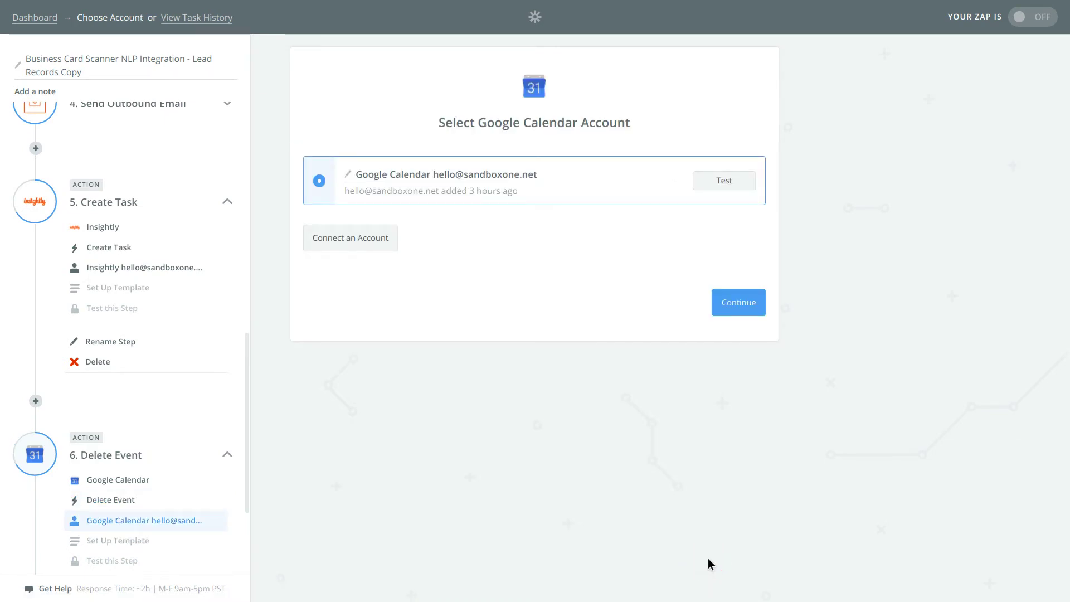
{"action": "left_click", "coordinate": [741, 306]}
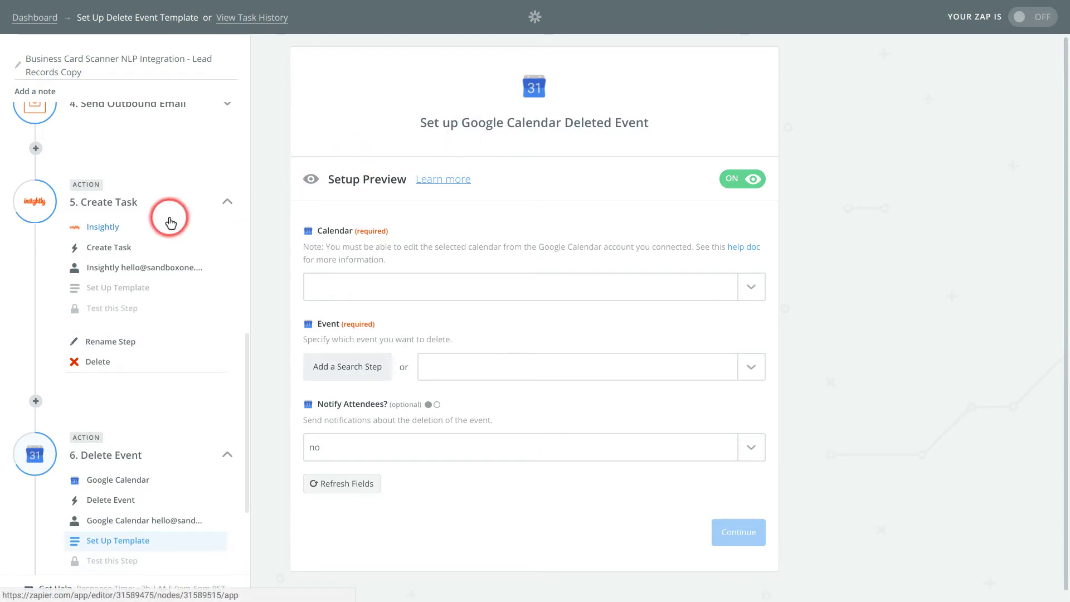
{"action": "scroll", "coordinate": [167, 227], "scroll_direction": "up", "scroll_amount": 1}
{"action": "scroll", "coordinate": [170, 230], "scroll_direction": "up", "scroll_amount": 5}
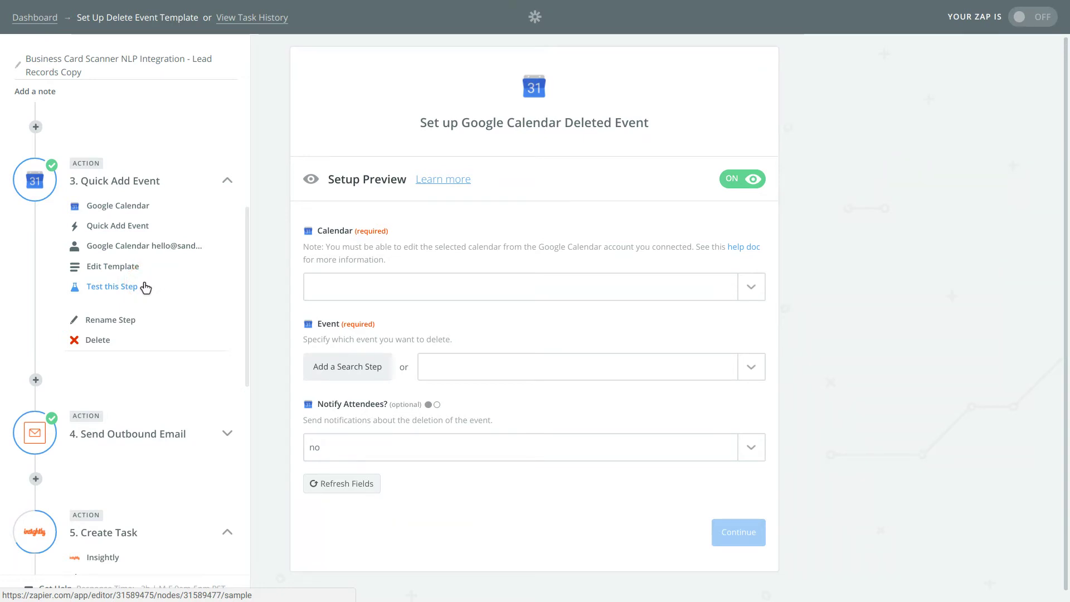
{"action": "scroll", "coordinate": [143, 286], "scroll_direction": "down", "scroll_amount": 3}
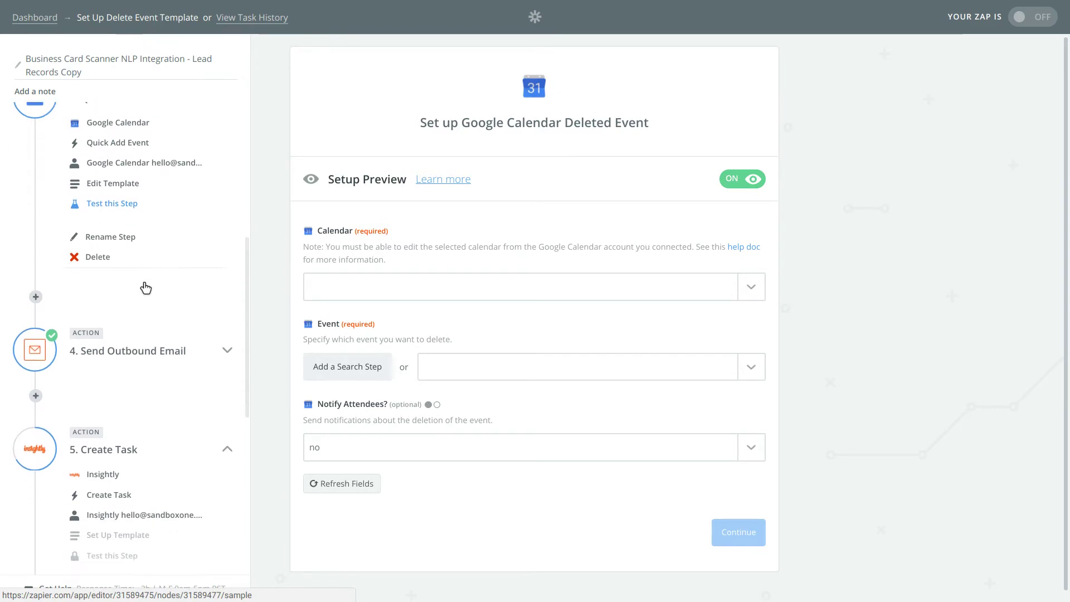
{"action": "left_click", "coordinate": [133, 350]}
{"action": "left_click", "coordinate": [136, 495]}
{"action": "scroll", "coordinate": [159, 483], "scroll_direction": "down", "scroll_amount": 3}
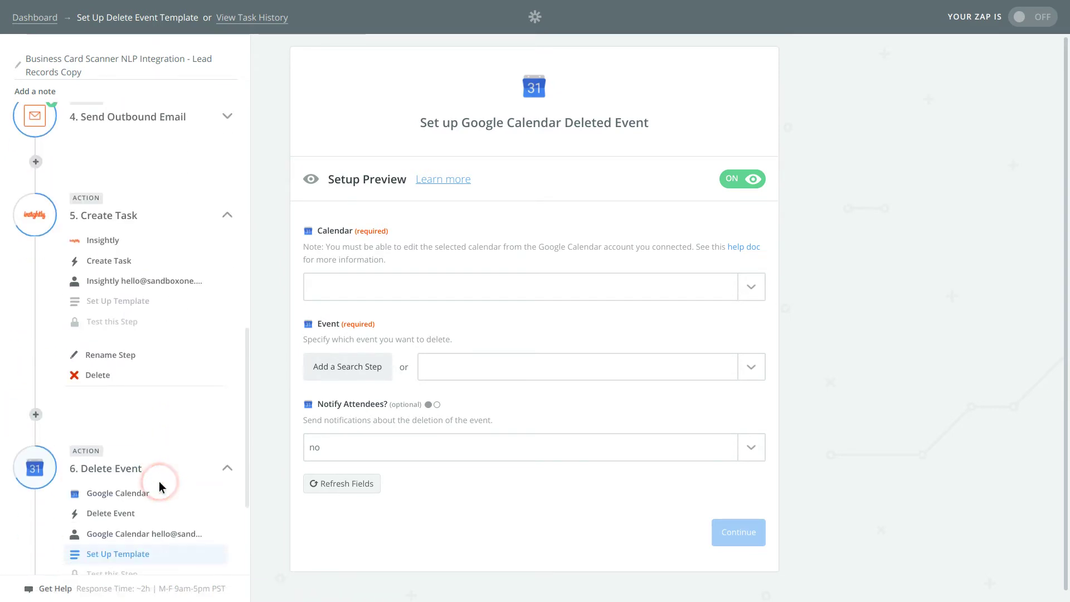
- Choose the connected account's calendar for the deleted event and set Event to Use a Custom Value (advanced)
{"action": "left_click", "coordinate": [410, 276]}
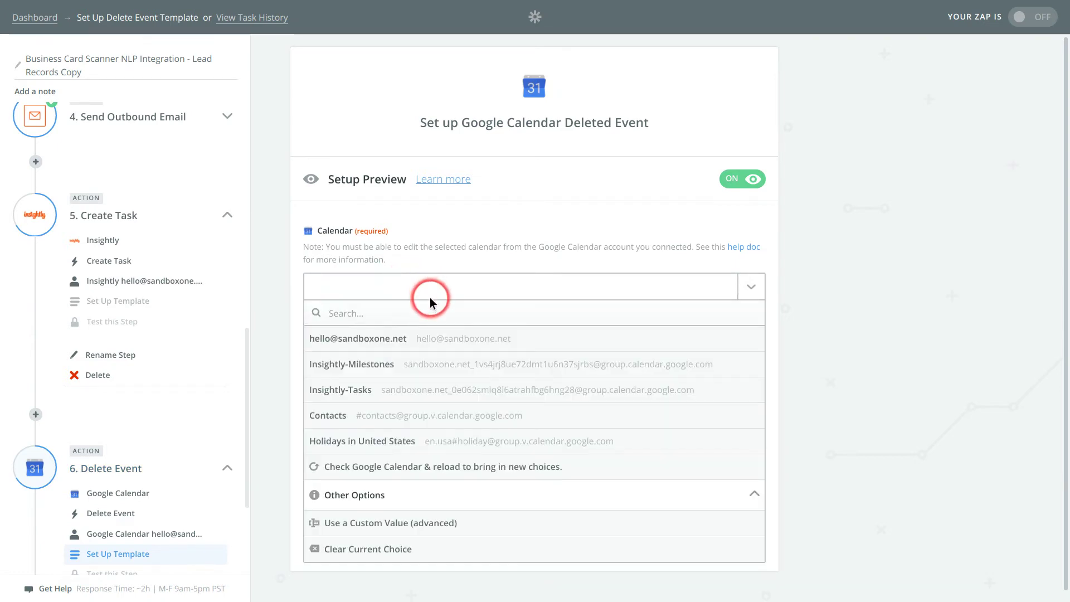
{"action": "left_click", "coordinate": [429, 339]}
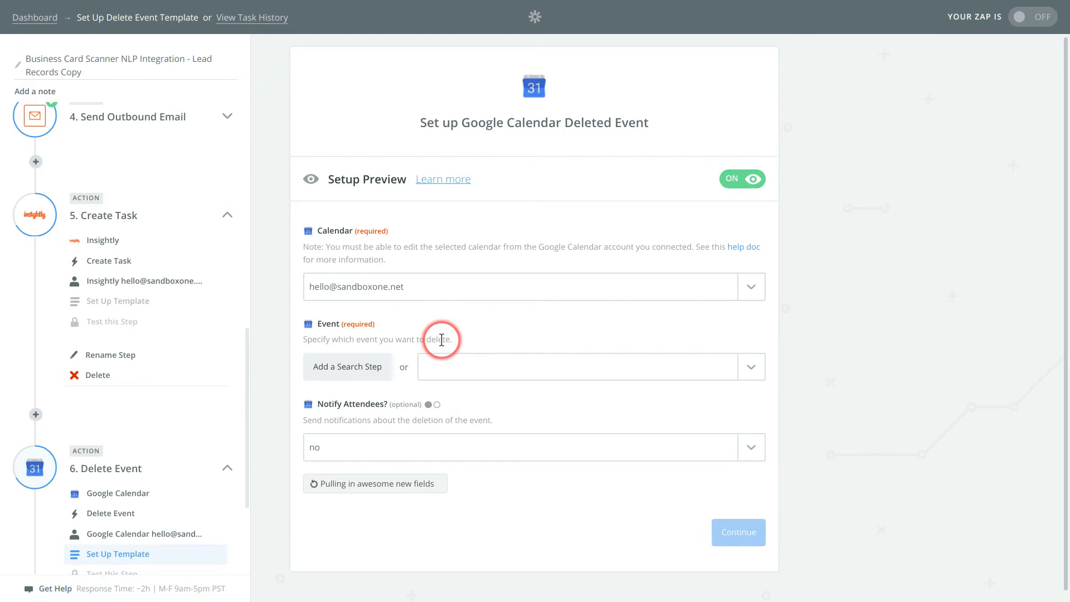
{"action": "left_click", "coordinate": [733, 371]}
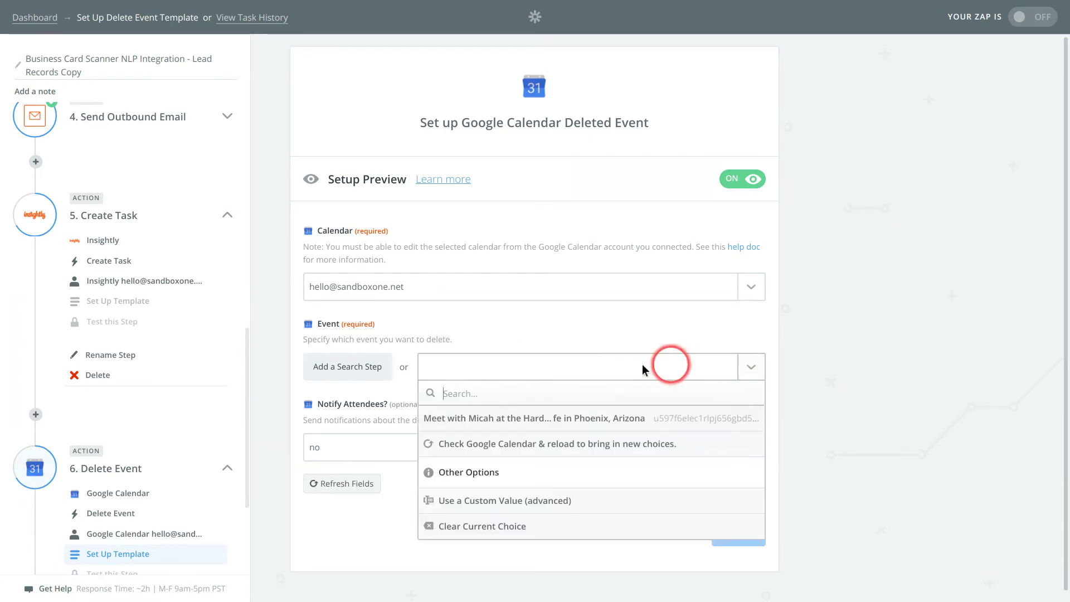
{"action": "left_click", "coordinate": [606, 416]}
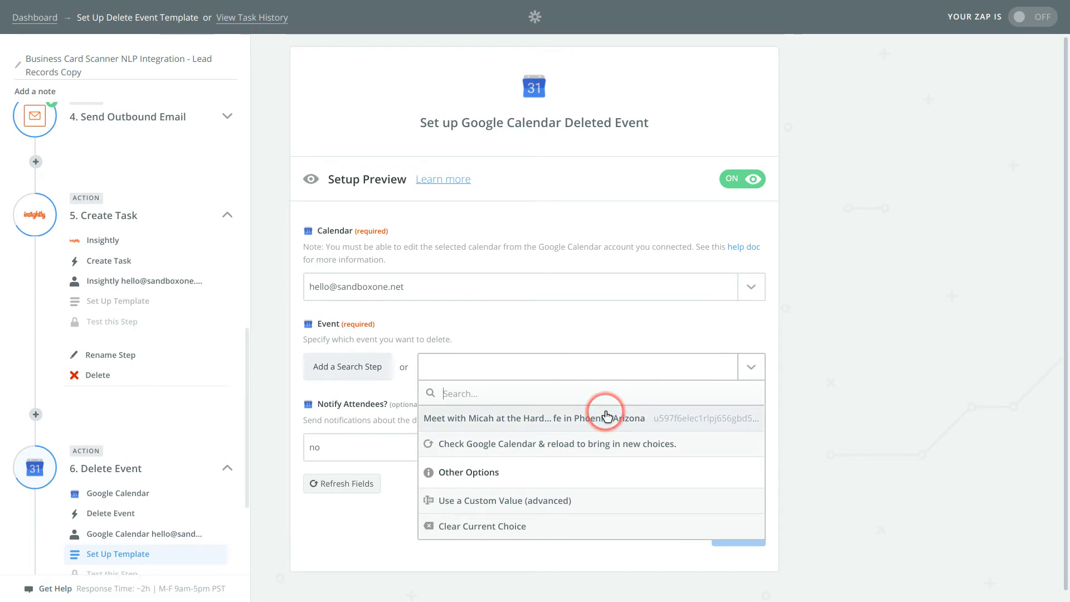
{"action": "left_click", "coordinate": [834, 416]}
{"action": "left_click", "coordinate": [610, 374]}
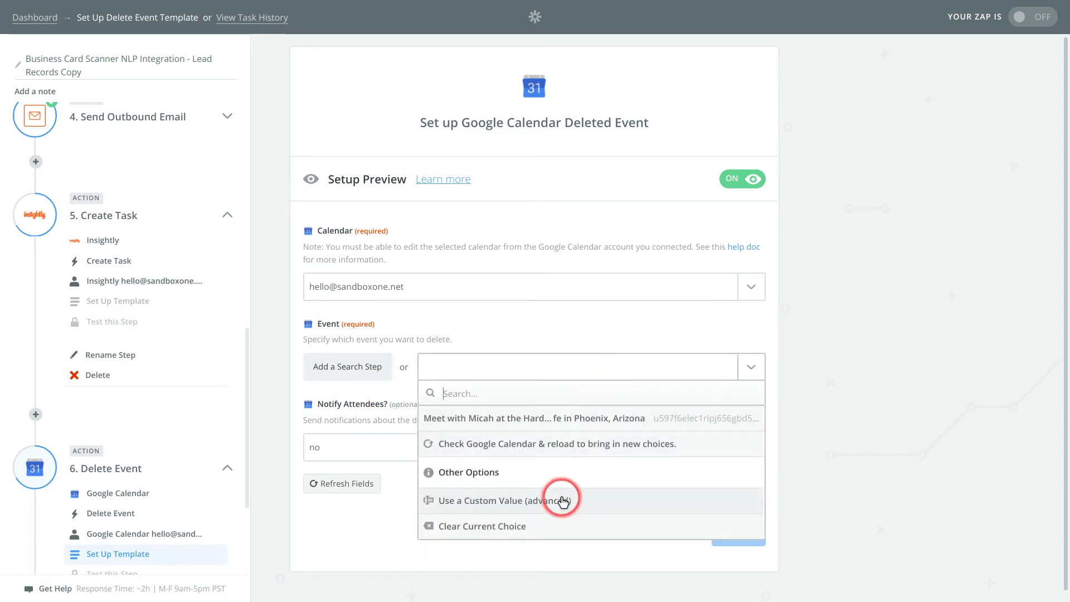
{"action": "left_click", "coordinate": [563, 501]}
- Map the deleted event's Custom Value for Event ID to the ID from the Quick Add Event step
{"action": "left_click", "coordinate": [753, 451]}
{"action": "left_click", "coordinate": [614, 446]}
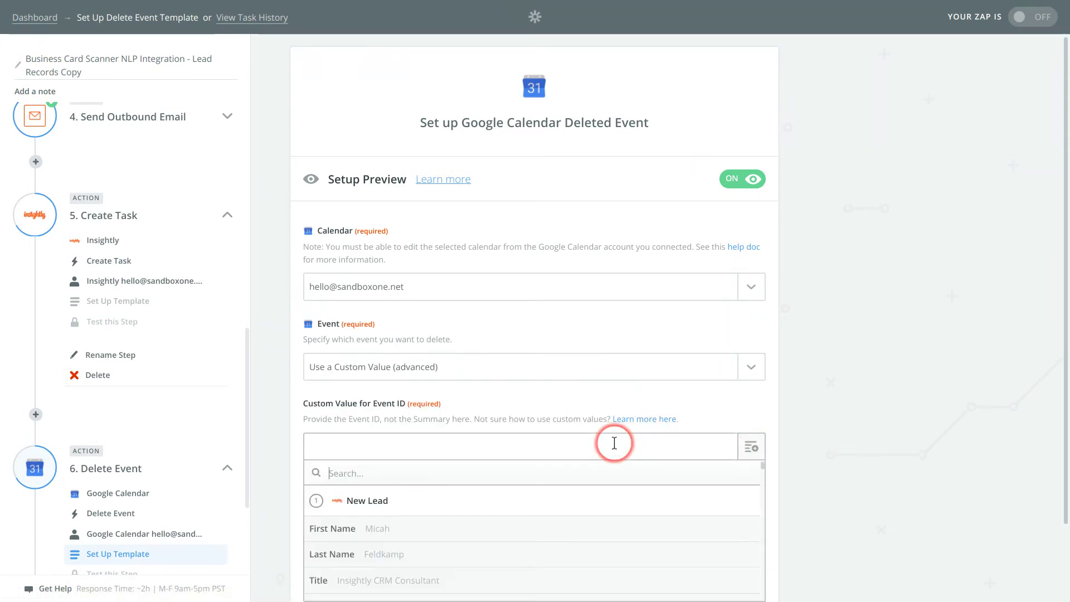
{"action": "scroll", "coordinate": [614, 447], "scroll_direction": "down", "scroll_amount": 10}
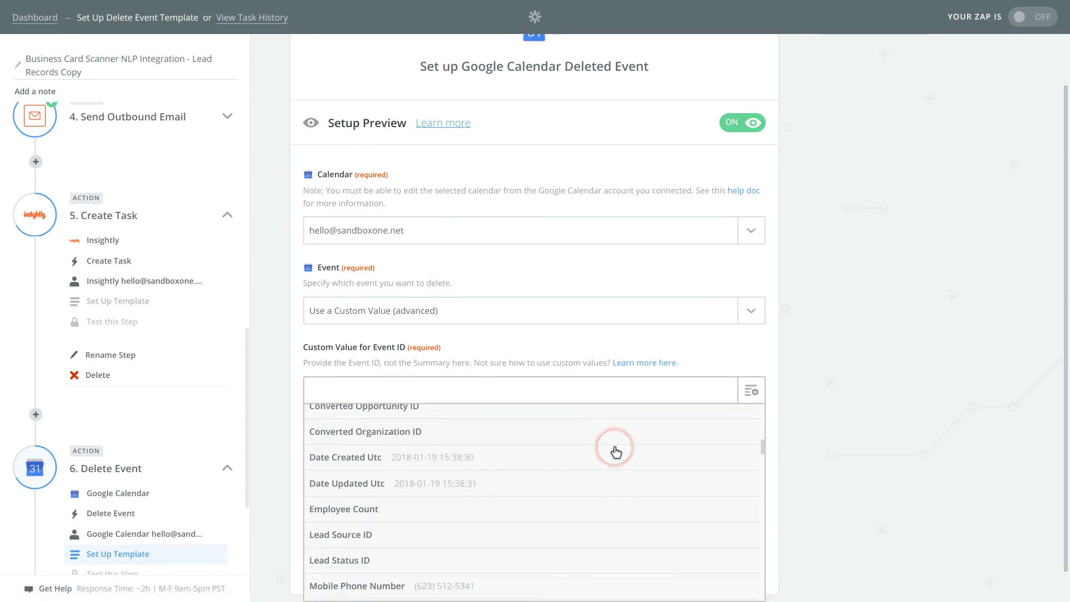
{"action": "scroll", "coordinate": [615, 451], "scroll_direction": "down", "scroll_amount": 5}
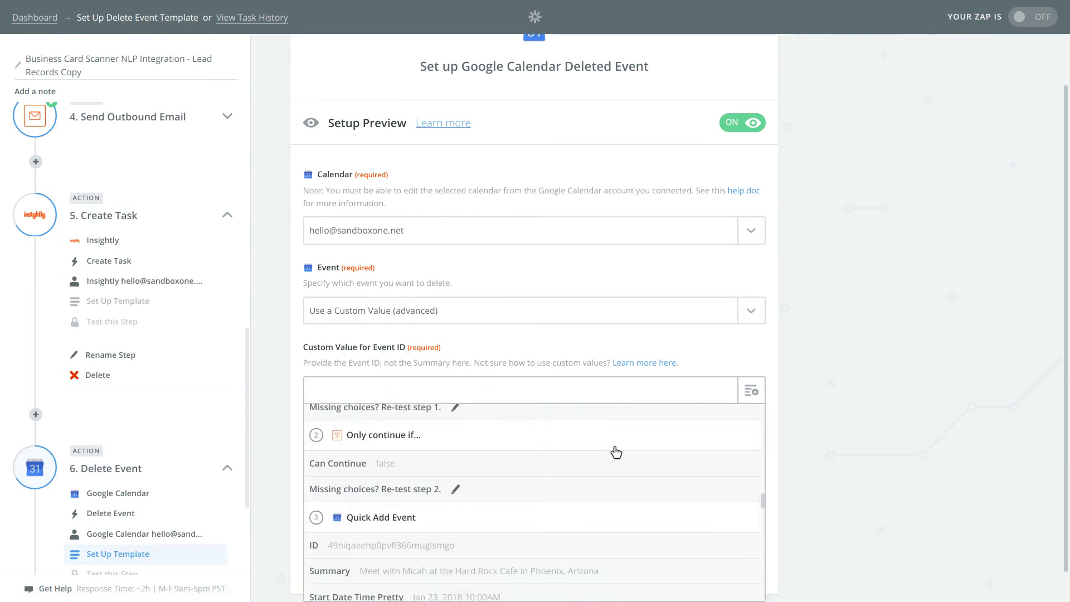
{"action": "left_click", "coordinate": [579, 472]}
{"action": "left_click", "coordinate": [578, 471]}
{"action": "left_click", "coordinate": [719, 554]}
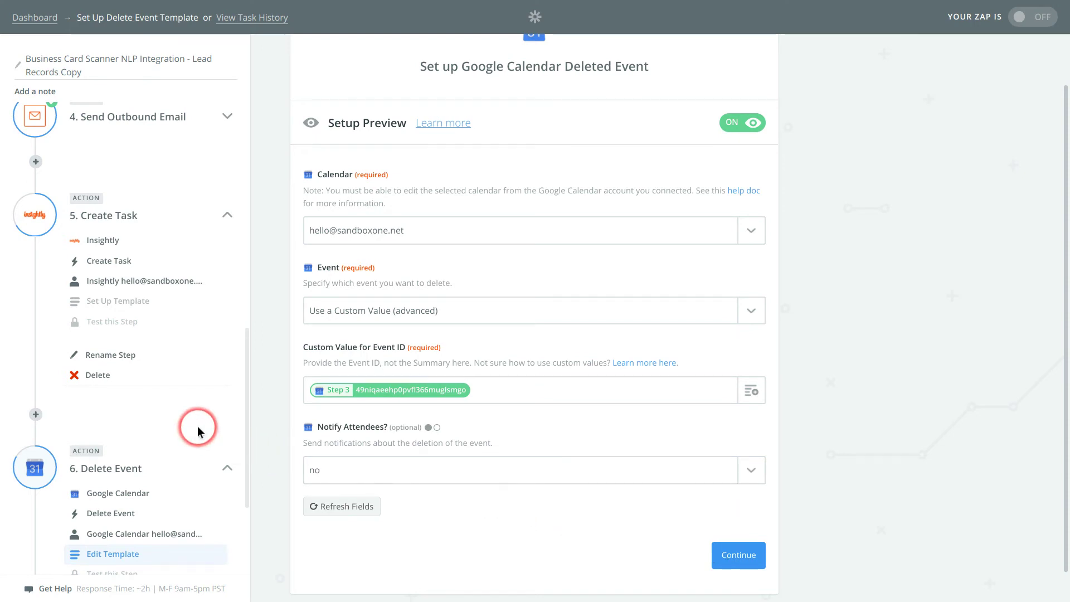
- Review the Zap's sequence of steps from the New Lead trigger through the Delete Event action
{"action": "scroll", "coordinate": [198, 427], "scroll_direction": "up", "scroll_amount": 6}
{"action": "scroll", "coordinate": [197, 426], "scroll_direction": "up", "scroll_amount": 4}
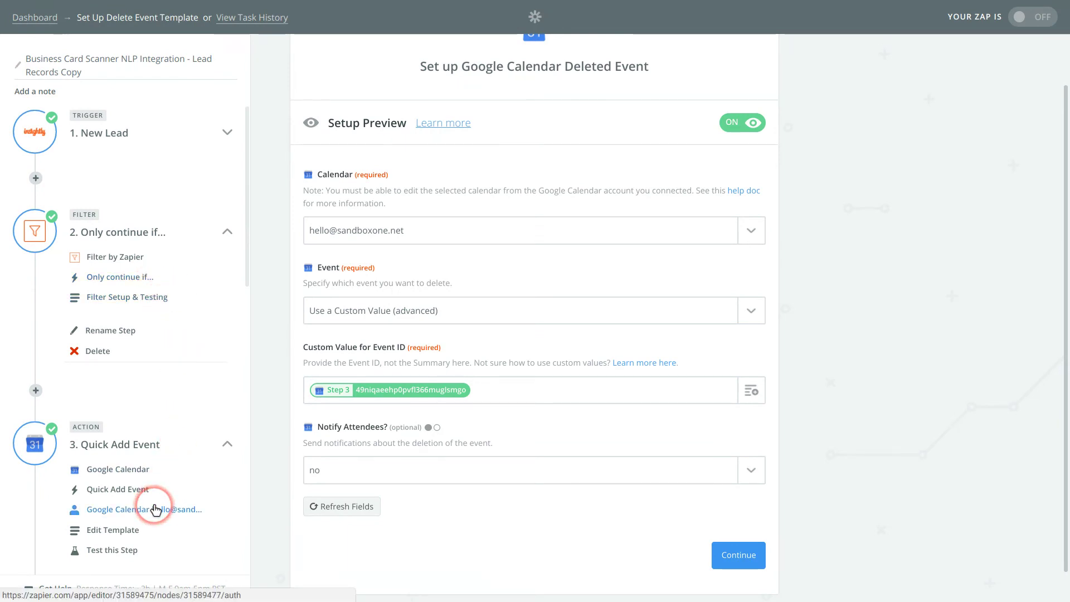
{"action": "scroll", "coordinate": [155, 509], "scroll_direction": "down", "scroll_amount": 5}
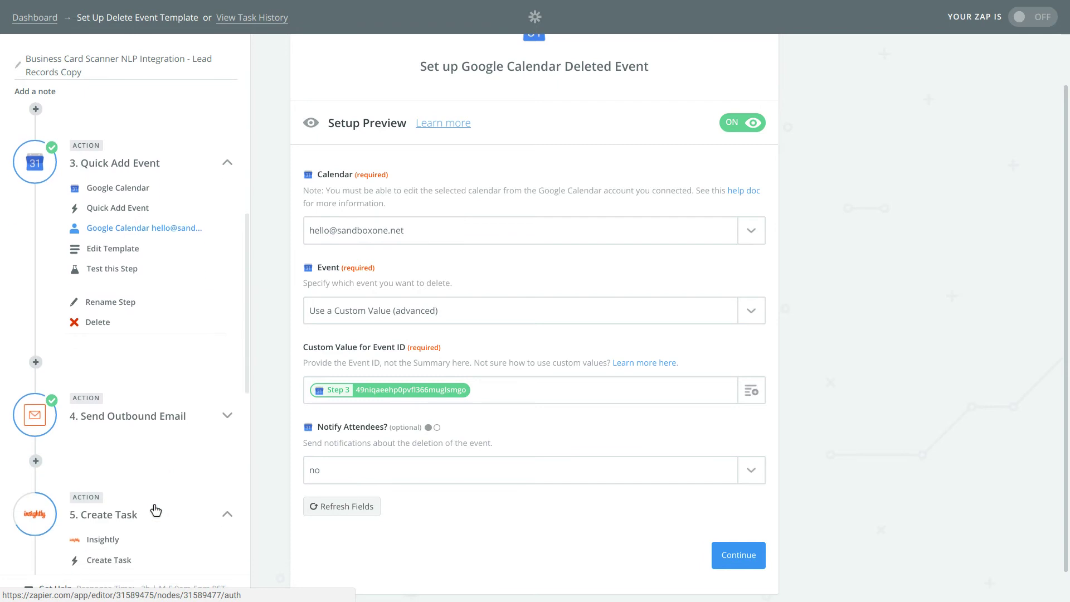
{"action": "scroll", "coordinate": [155, 505], "scroll_direction": "down", "scroll_amount": 2}
{"action": "scroll", "coordinate": [154, 505], "scroll_direction": "down", "scroll_amount": 1}
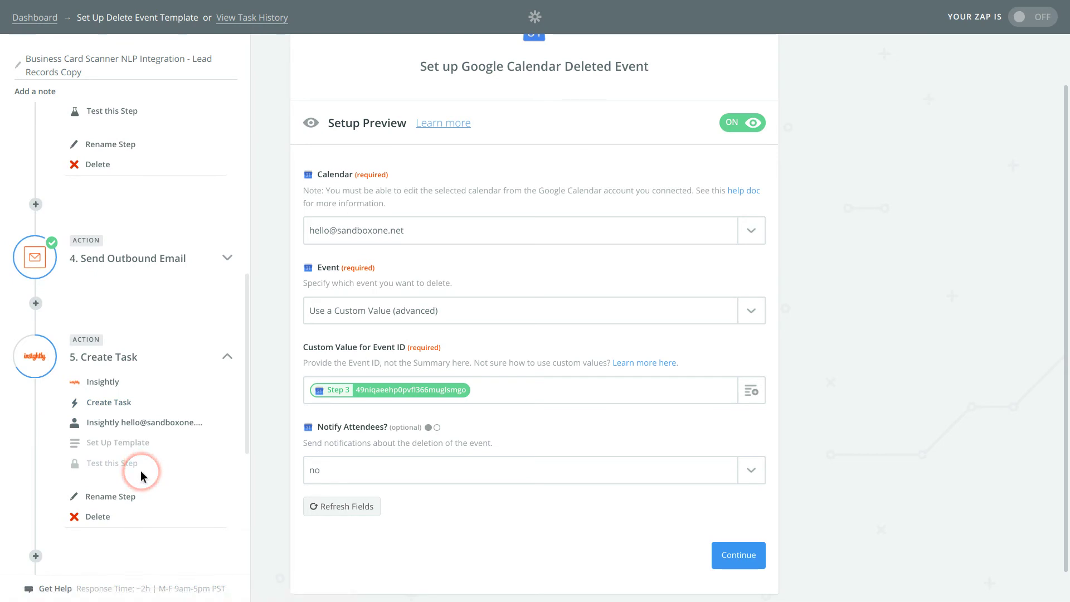
{"action": "scroll", "coordinate": [141, 470], "scroll_direction": "down", "scroll_amount": 3}
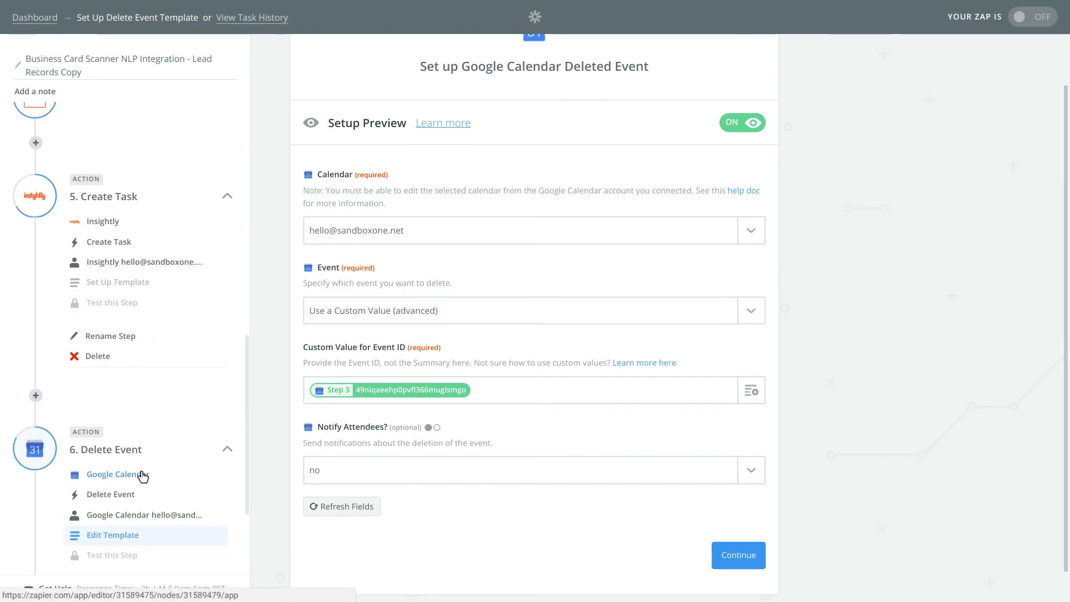
{"action": "scroll", "coordinate": [143, 477], "scroll_direction": "down", "scroll_amount": 1}
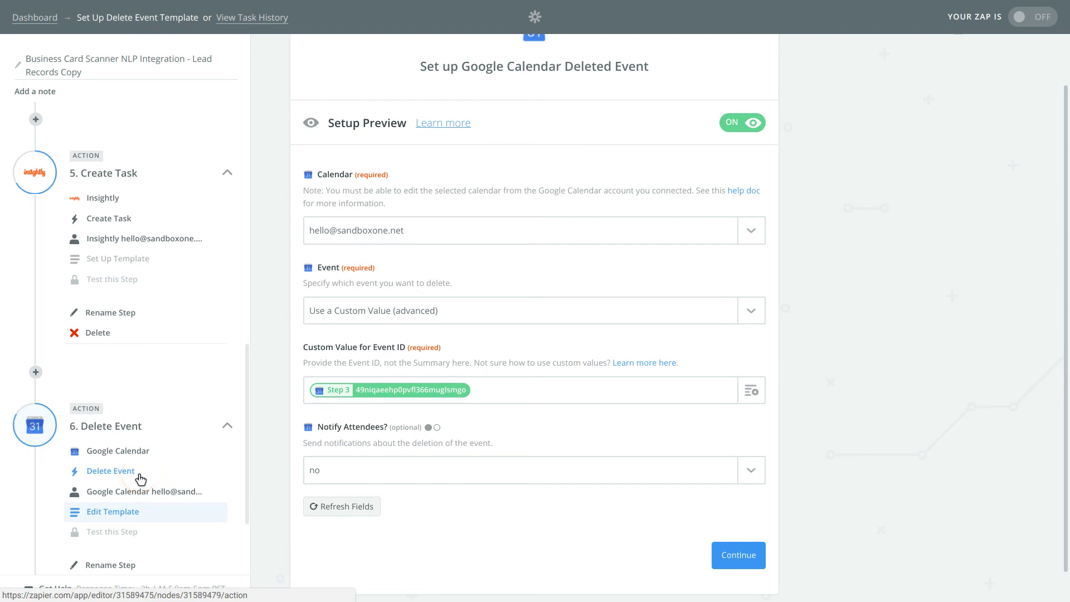
- Switch to the business card tutorial presentation in Google Slides and display its title slide
{"action": "mouse_move", "coordinate": [122, 4]}
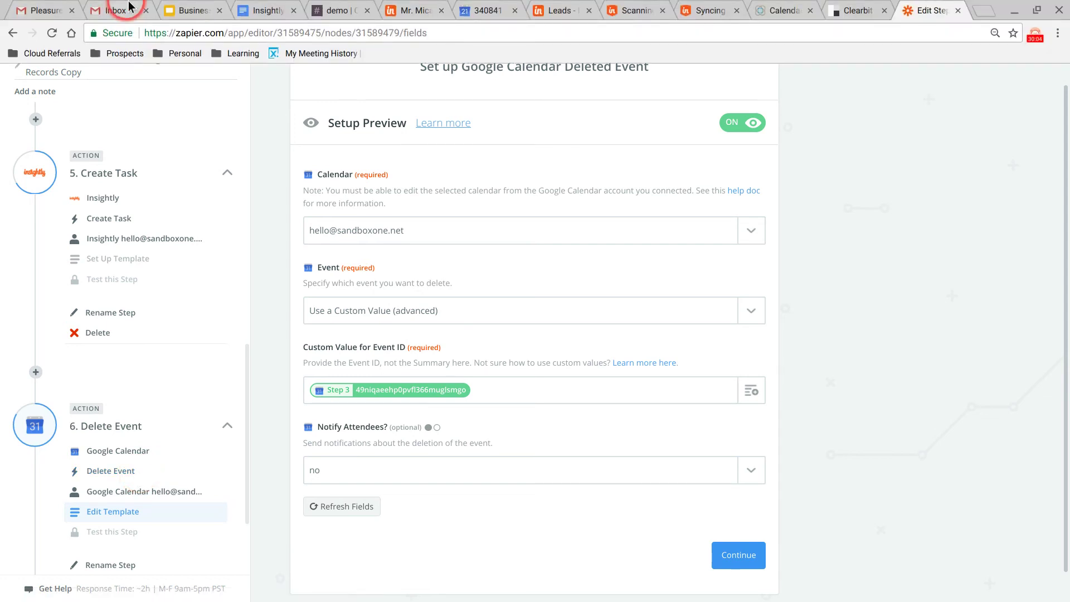
{"action": "left_click", "coordinate": [171, 5]}
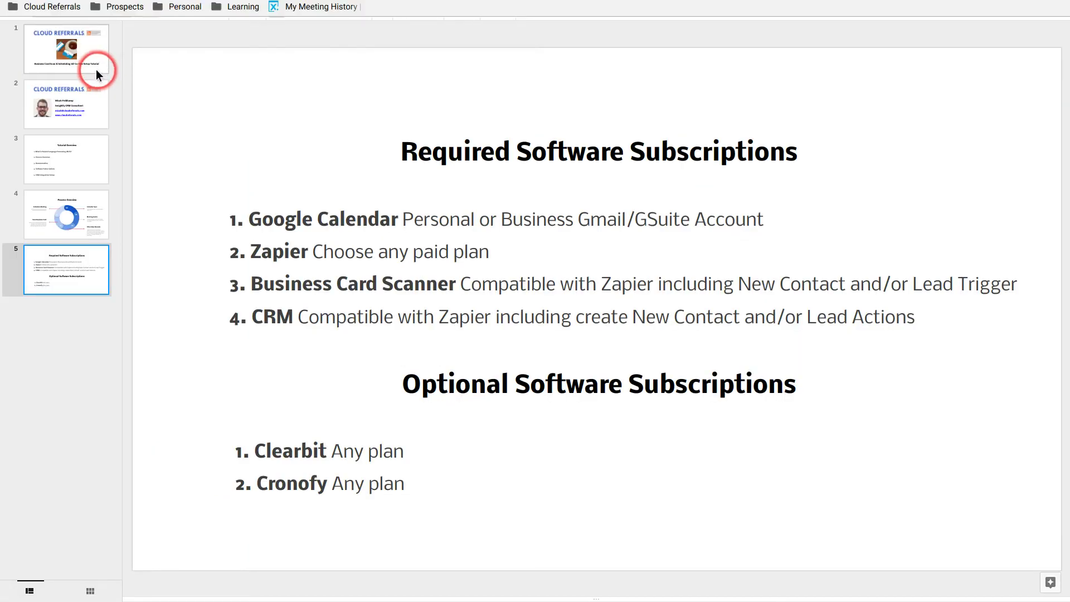
{"action": "left_click", "coordinate": [96, 69]}
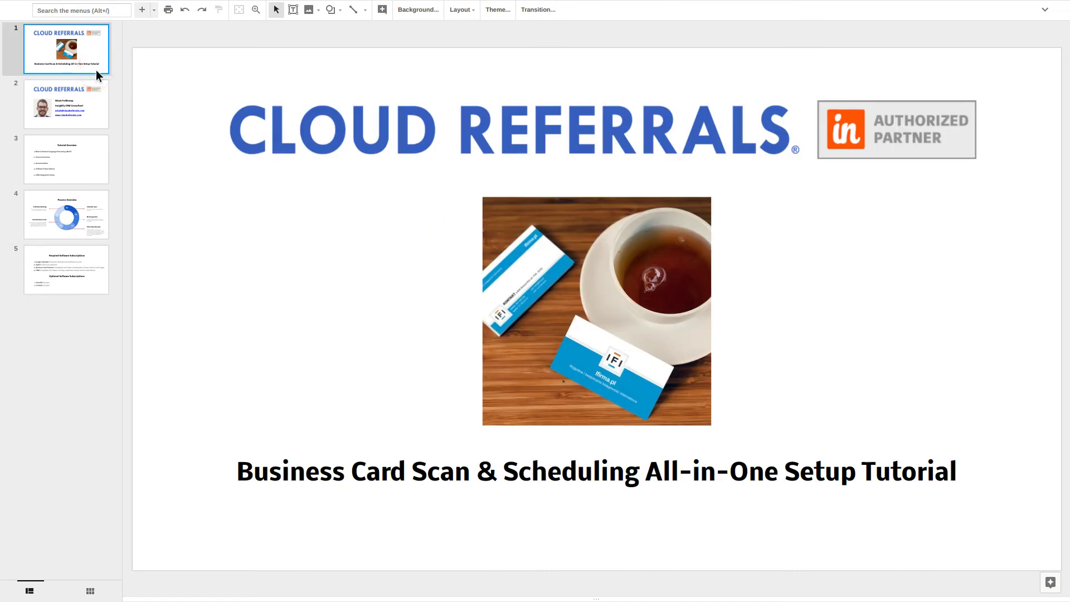